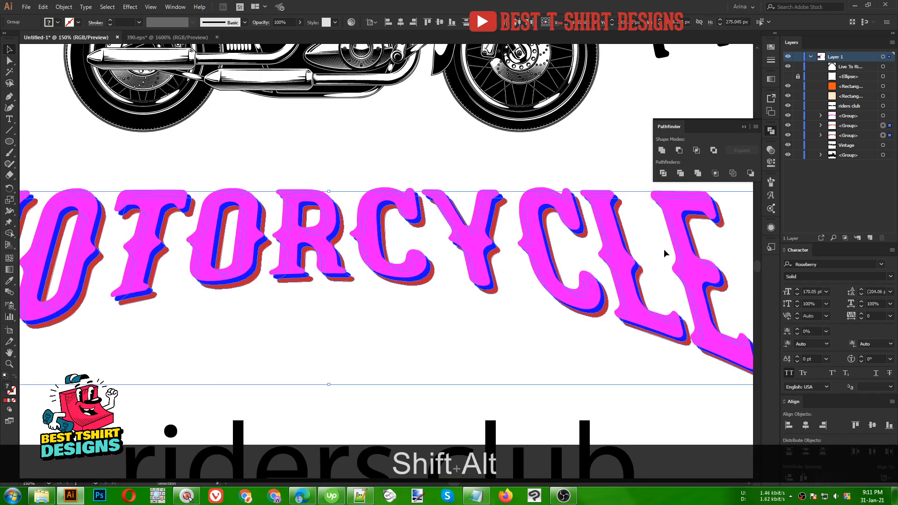
- Subtract the blue MOTORCYCLE lettering from the red shadow lettering as a compound shape and expand the result
{"action": "key", "text": "alt"}
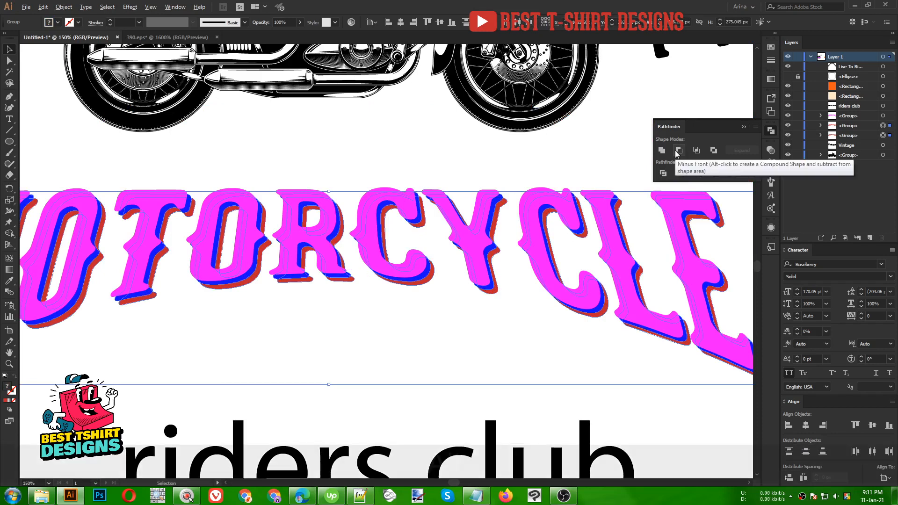
{"action": "left_click", "coordinate": [679, 151], "text": "alt"}
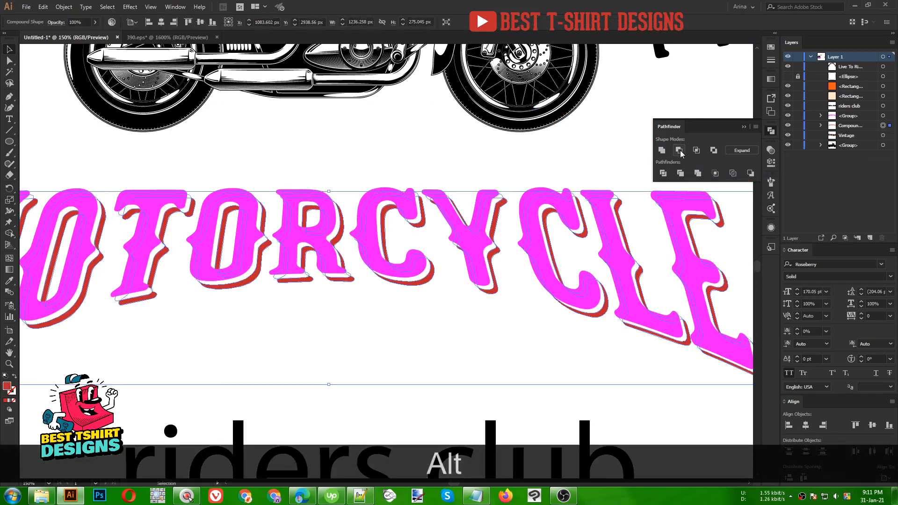
{"action": "scroll", "coordinate": [383, 281], "scroll_direction": "down", "scroll_amount": 1}
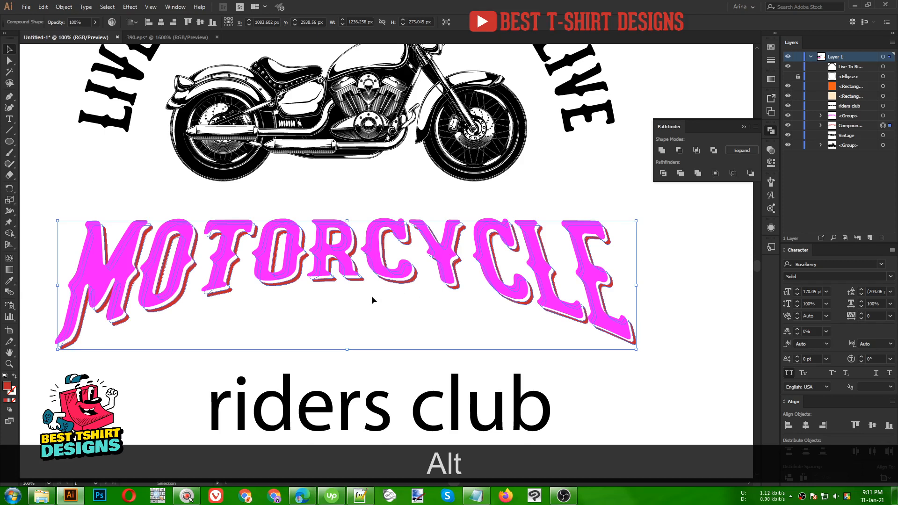
{"action": "left_click", "coordinate": [62, 8]}
{"action": "left_click", "coordinate": [79, 118]}
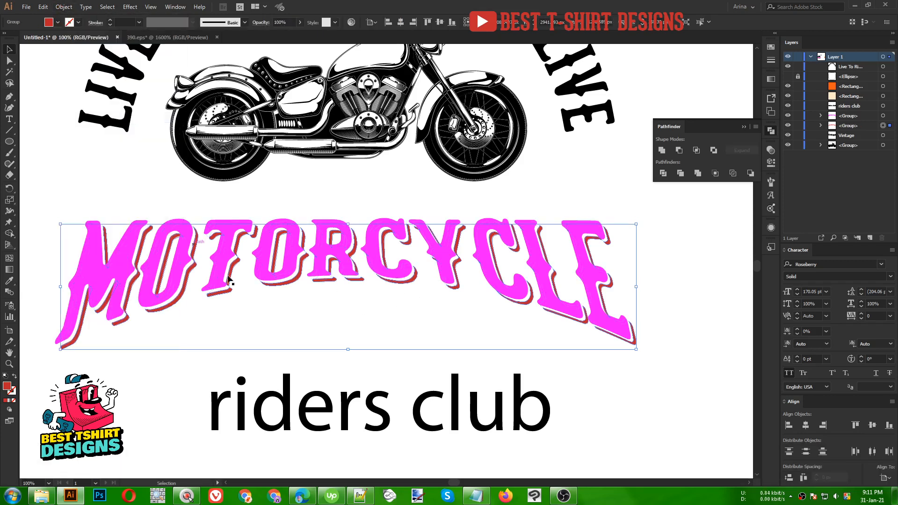
{"action": "left_click", "coordinate": [300, 310]}
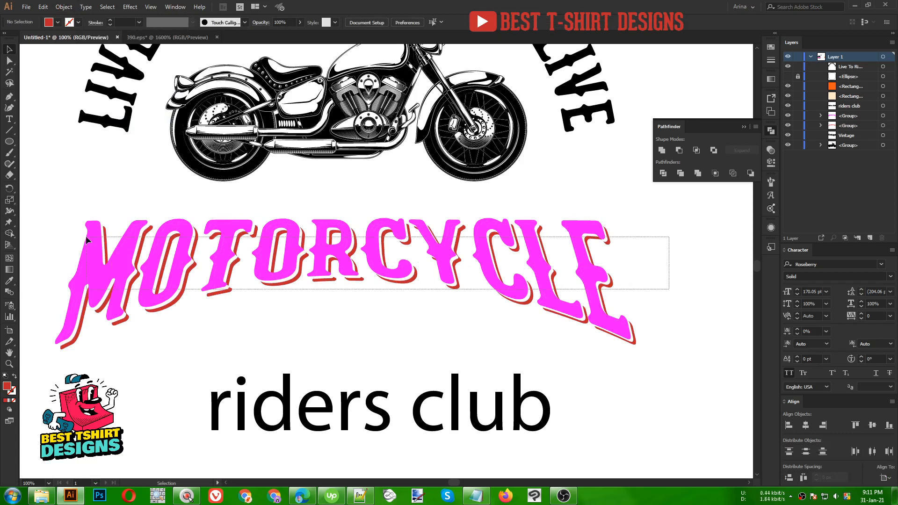
- Fill both the magenta MOTORCYCLE lettering and its red shadow with black, leaving the arched slogan out of the selection
{"action": "left_click_drag", "start_coordinate": [86, 237], "coordinate": [81, 235]}
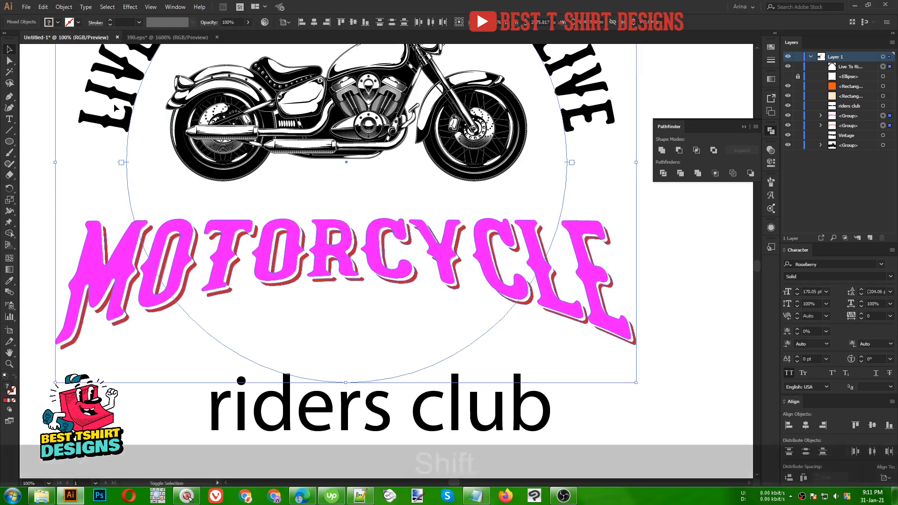
{"action": "left_click", "coordinate": [129, 195], "text": "shift"}
{"action": "left_click", "coordinate": [58, 22]}
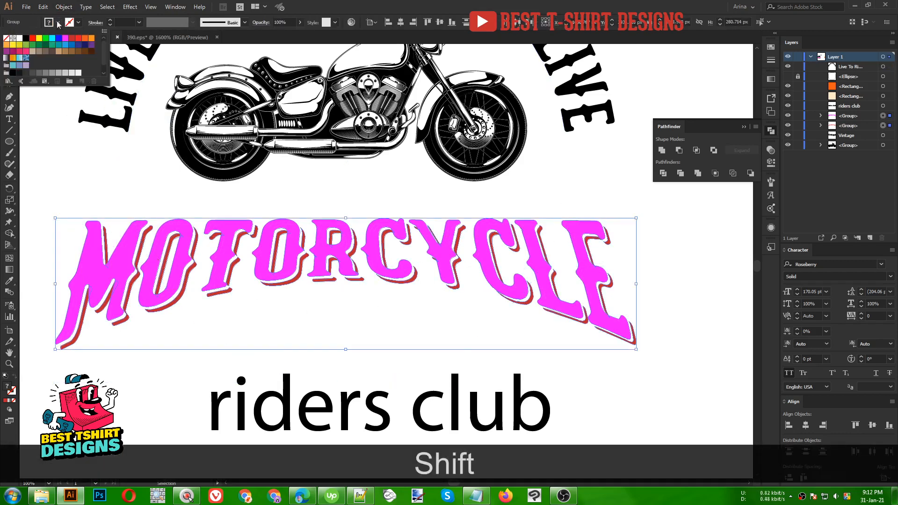
{"action": "left_click", "coordinate": [27, 38]}
{"action": "left_click", "coordinate": [364, 306]}
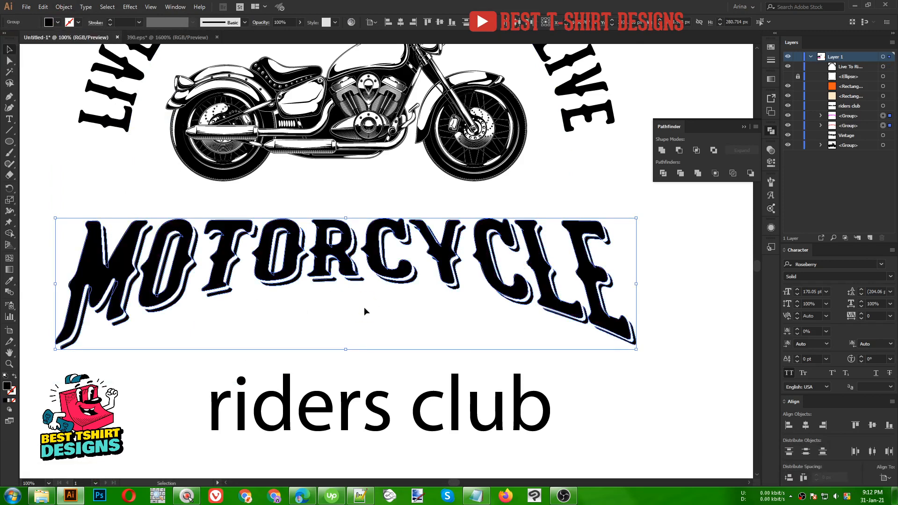
{"action": "left_click", "coordinate": [364, 307]}
- Group the MOTORCYCLE lettering with its shadow, without the arched slogan, and nudge the group slightly upward
{"action": "scroll", "coordinate": [404, 304], "scroll_direction": "down", "scroll_amount": 1}
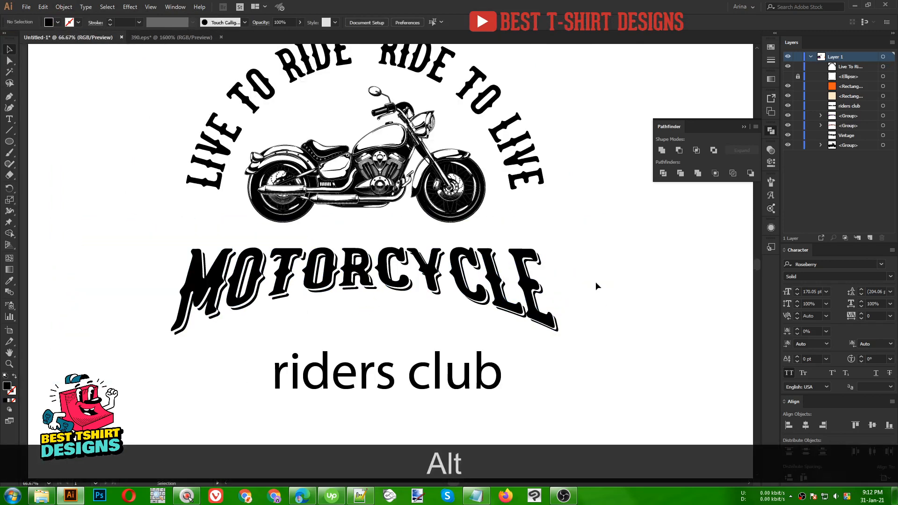
{"action": "left_click_drag", "start_coordinate": [195, 284], "coordinate": [239, 300]}
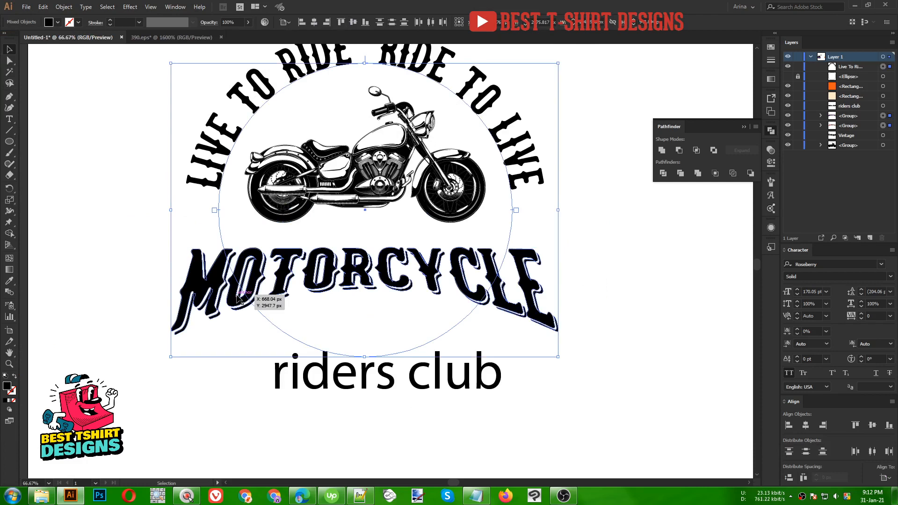
{"action": "left_click", "coordinate": [204, 181], "text": "shift"}
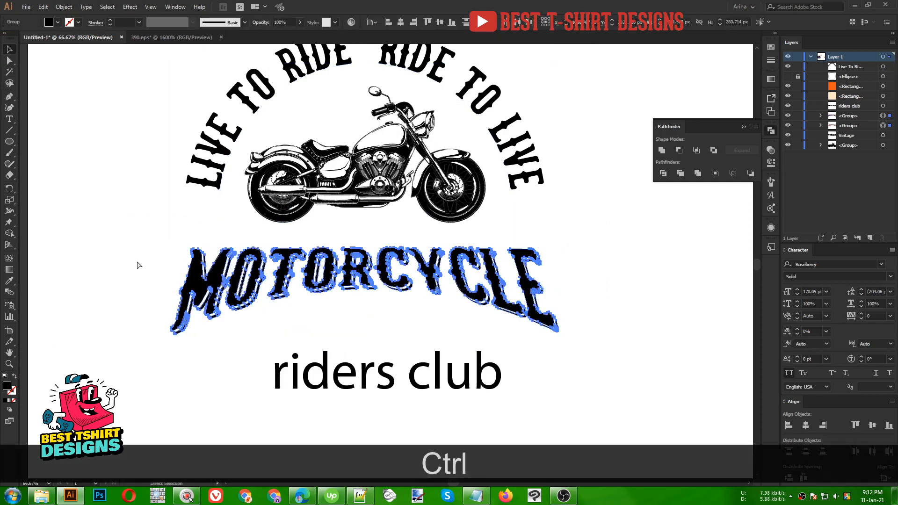
{"action": "key", "text": "ctrl+g"}
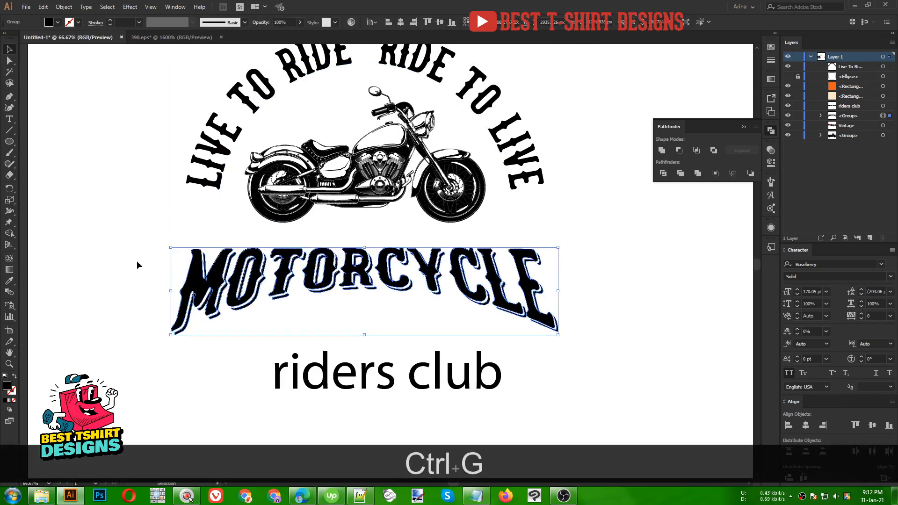
{"action": "key", "text": "Up"}
{"action": "left_click", "coordinate": [303, 387]}
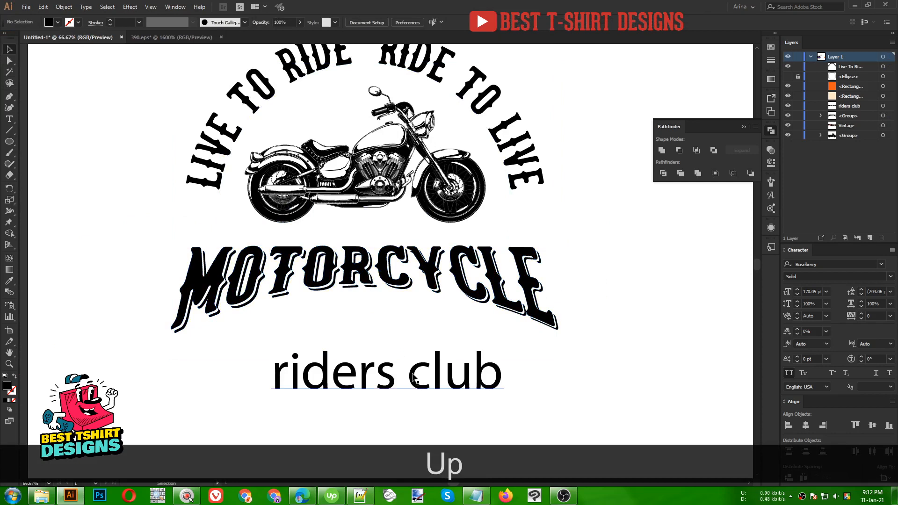
- Move the Vintage text to the right of the motorcycle artwork and bring the riders club text up close beneath MOTORCYCLE
{"action": "scroll", "coordinate": [411, 374], "scroll_direction": "down", "scroll_amount": 1}
{"action": "scroll", "coordinate": [411, 374], "scroll_direction": "up", "scroll_amount": 2}
{"action": "left_click_drag", "start_coordinate": [578, 106], "coordinate": [661, 284]}
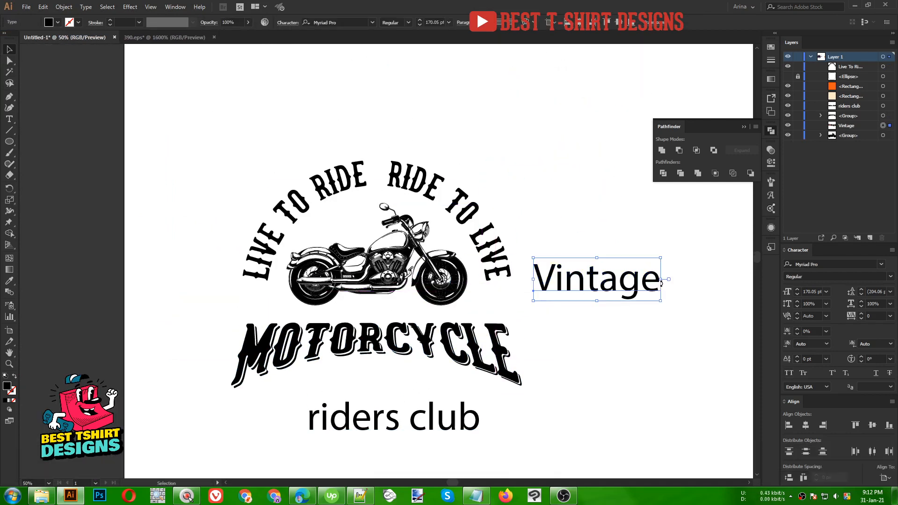
{"action": "key", "text": "shift"}
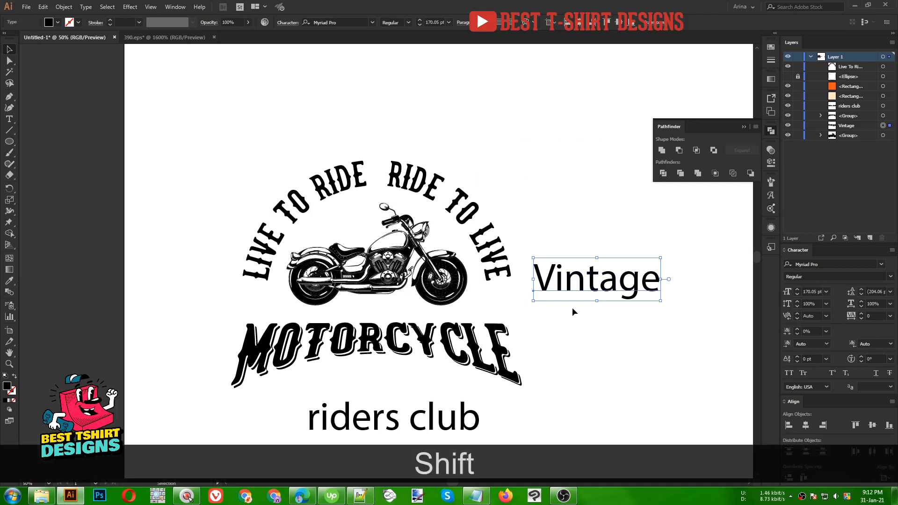
{"action": "left_click_drag", "start_coordinate": [322, 427], "coordinate": [320, 403]}
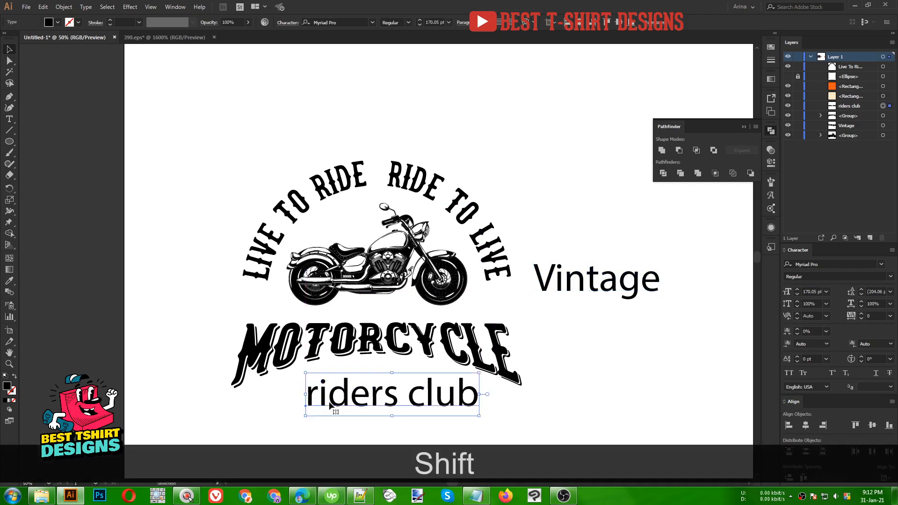
- Capitalize the initial letters of the riders club text so it reads "Riders Club"
{"action": "double_click", "coordinate": [321, 403]}
{"action": "key", "text": "BackSpace"}
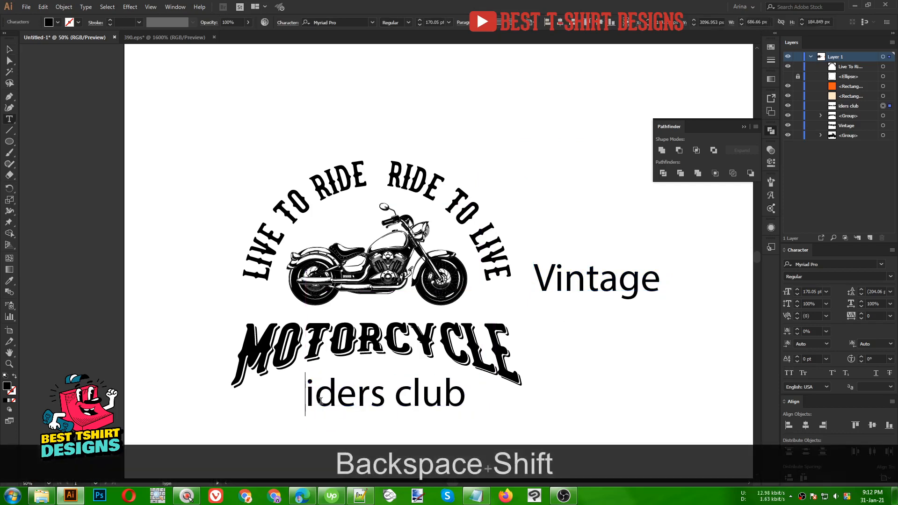
{"action": "type", "text": "R"}
{"action": "key", "text": "Right"}
{"action": "key", "text": "Right"}
{"action": "key", "text": "Right"}
{"action": "key", "text": "Right"}
{"action": "key", "text": "Right"}
{"action": "key", "text": "Right"}
{"action": "key", "text": "Right"}
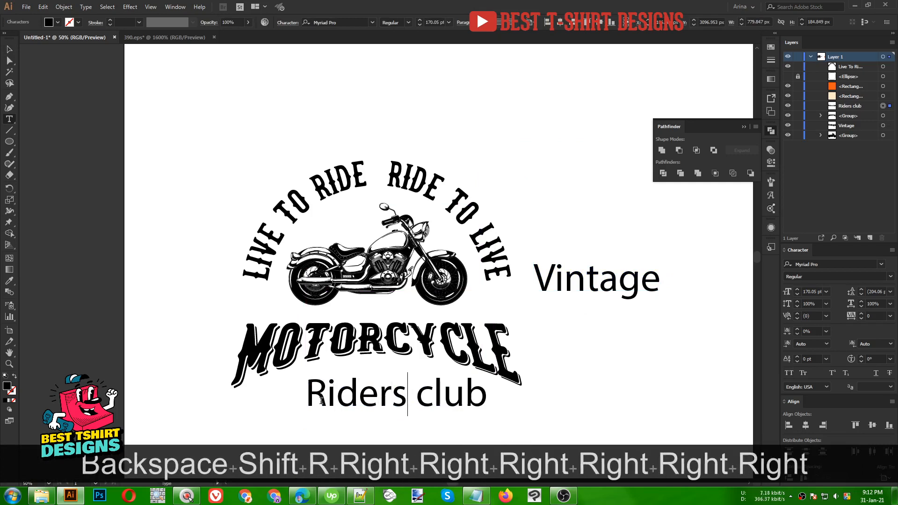
{"action": "key", "text": "BackSpace"}
{"action": "type", "text": "C"}
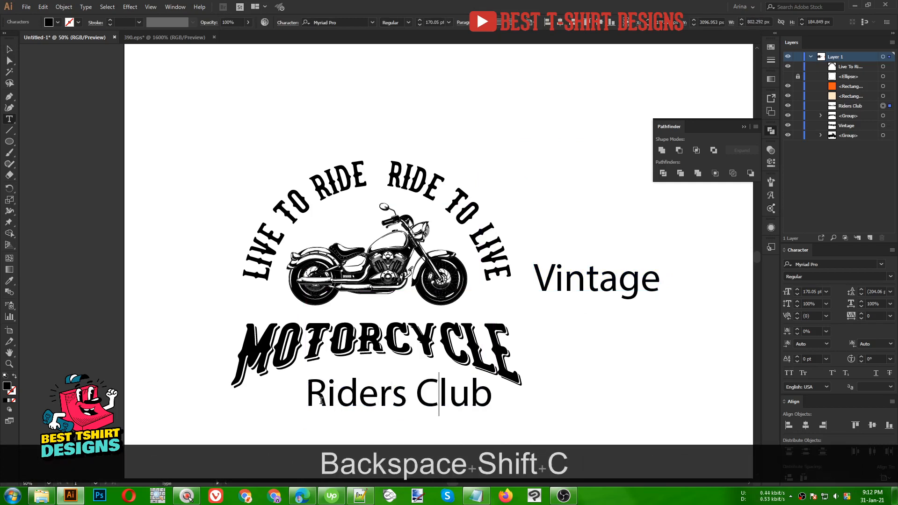
{"action": "left_click", "coordinate": [9, 49]}
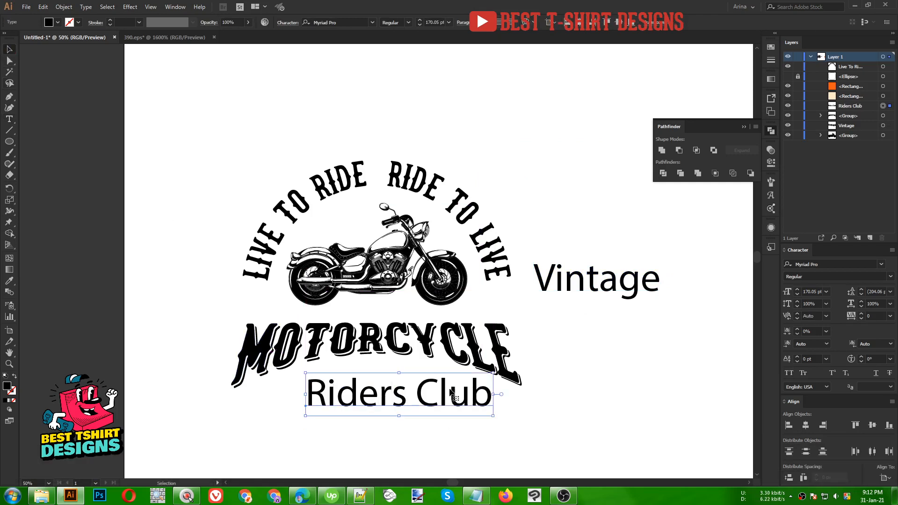
- Shift the Riders Club text slightly left under MOTORCYCLE and set its font to Explorer Script Bold
{"action": "left_click_drag", "start_coordinate": [465, 392], "coordinate": [446, 392]}
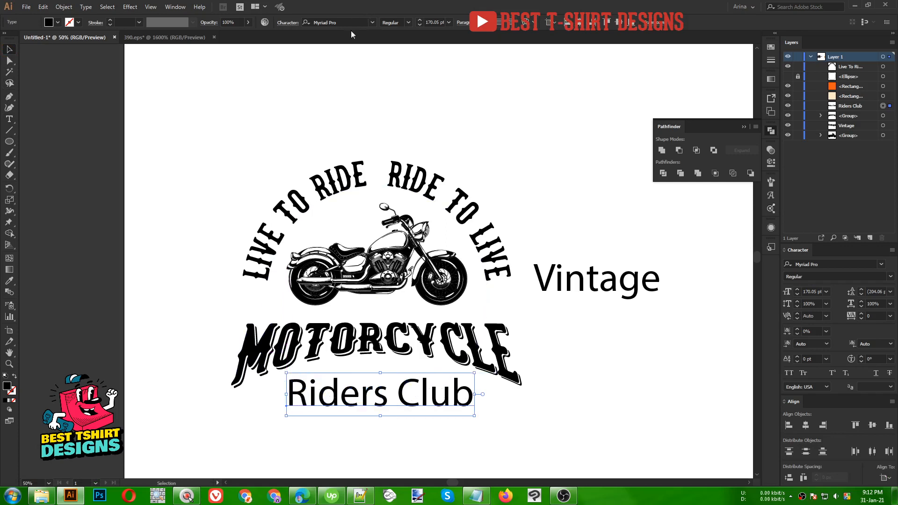
{"action": "left_click", "coordinate": [337, 22]}
{"action": "type", "text": "ex"}
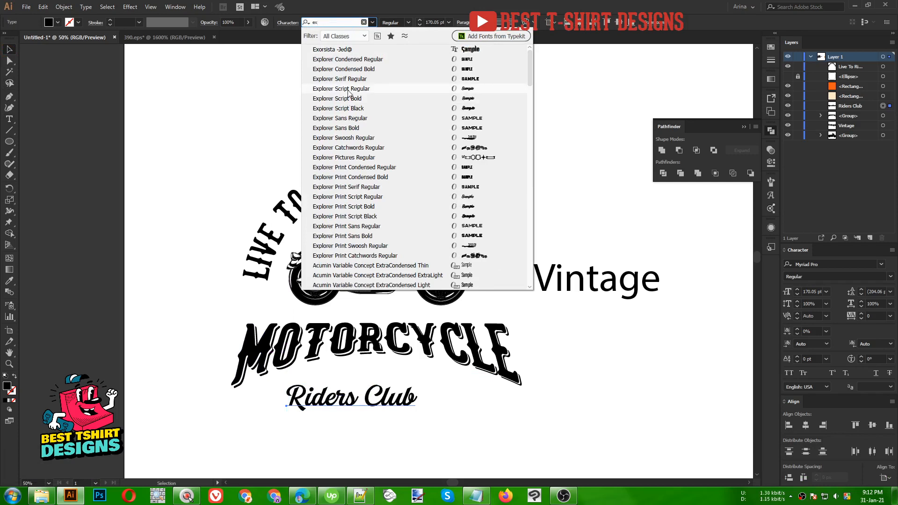
{"action": "left_click", "coordinate": [349, 100]}
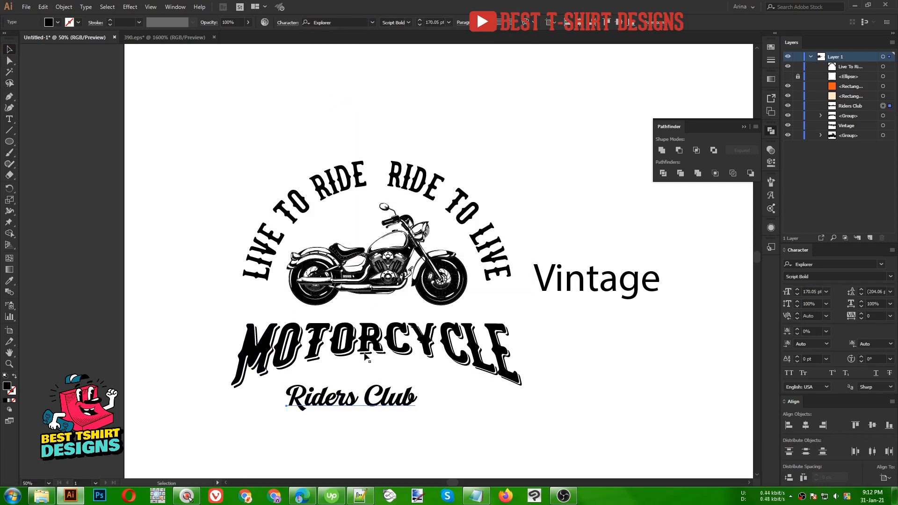
- Enlarge the Riders Club text to about 198 pt, nestled under the MOTORCYCLE arch, and convert it to outlines
{"action": "scroll", "coordinate": [356, 418], "scroll_direction": "up", "scroll_amount": 1}
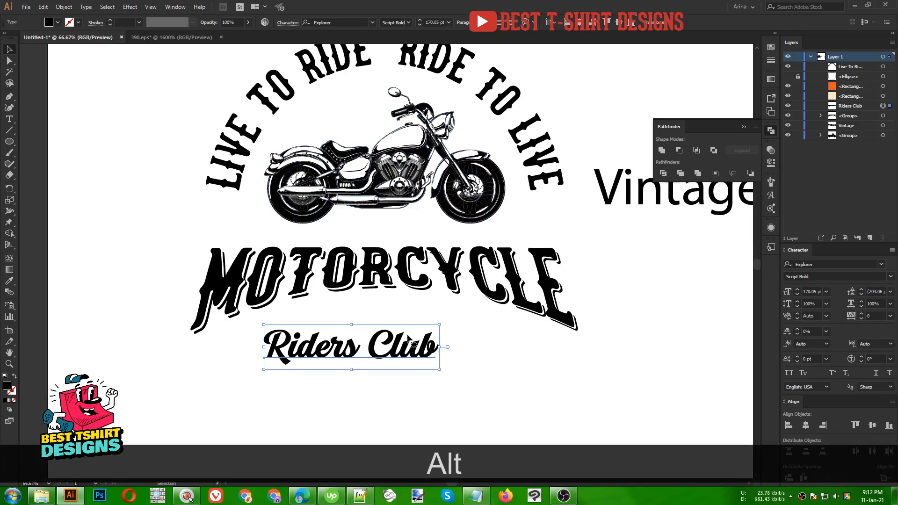
{"action": "left_click_drag", "start_coordinate": [402, 347], "coordinate": [485, 327]}
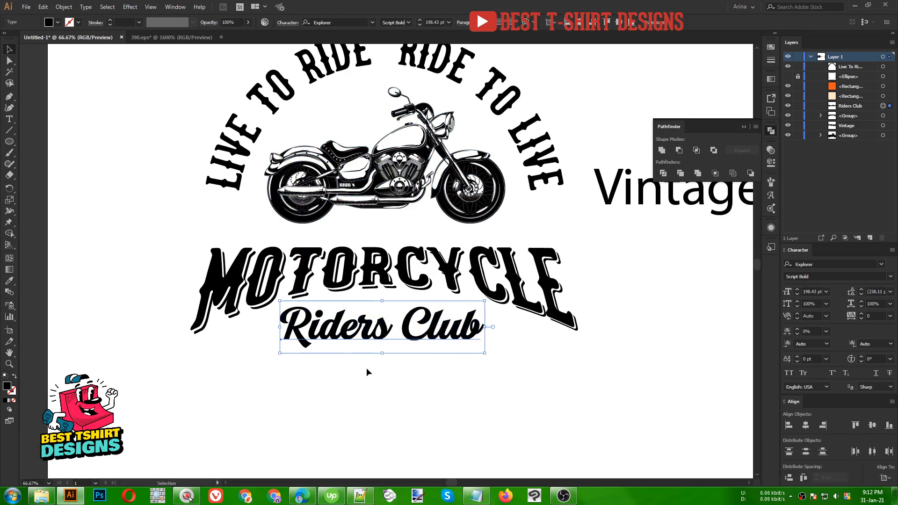
{"action": "right_click", "coordinate": [343, 336]}
{"action": "left_click", "coordinate": [378, 218]}
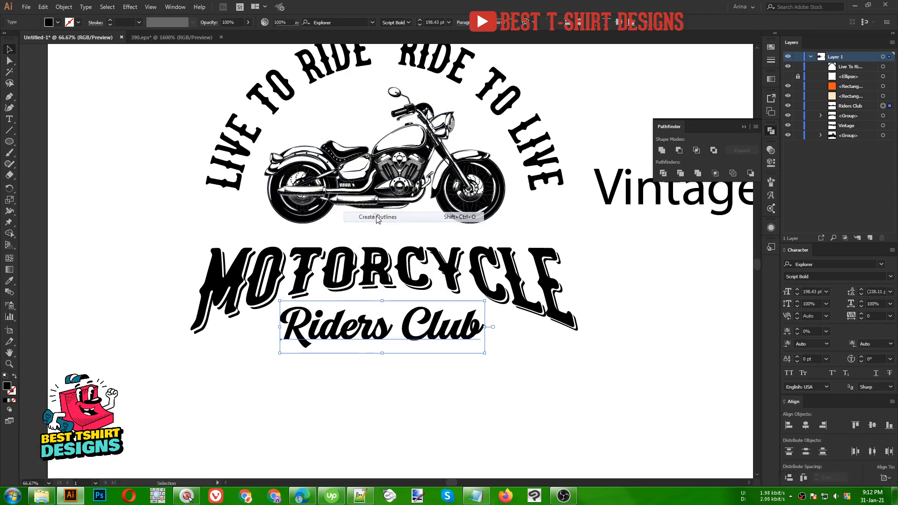
{"action": "left_click", "coordinate": [111, 210]}
- Draw a curved swash path with the Pen tool from below the R, under Riders Club, to the tail of the final b
{"action": "left_click", "coordinate": [9, 96]}
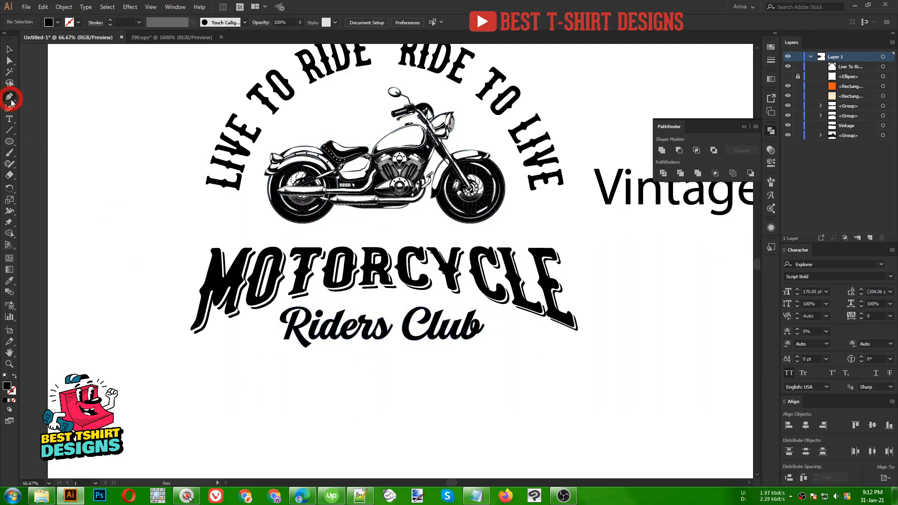
{"action": "scroll", "coordinate": [299, 355], "scroll_direction": "up", "scroll_amount": 2}
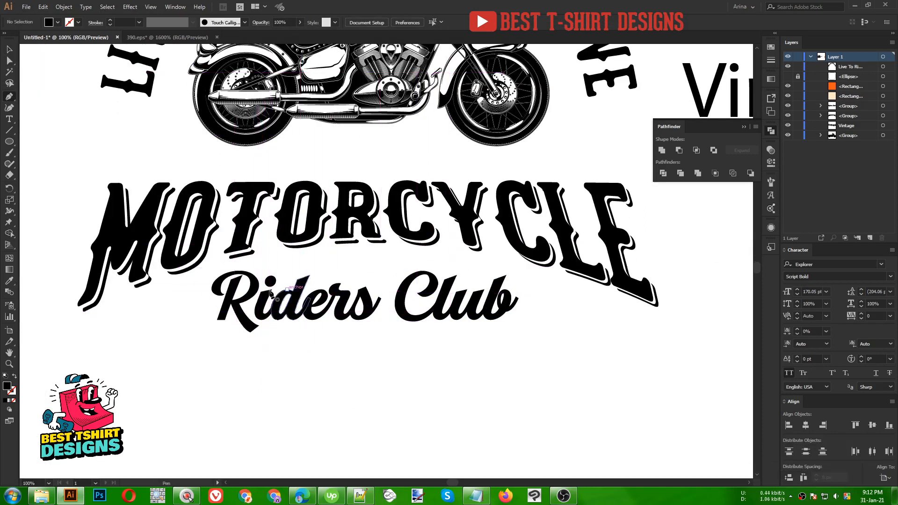
{"action": "scroll", "coordinate": [381, 359], "scroll_direction": "up", "scroll_amount": 1}
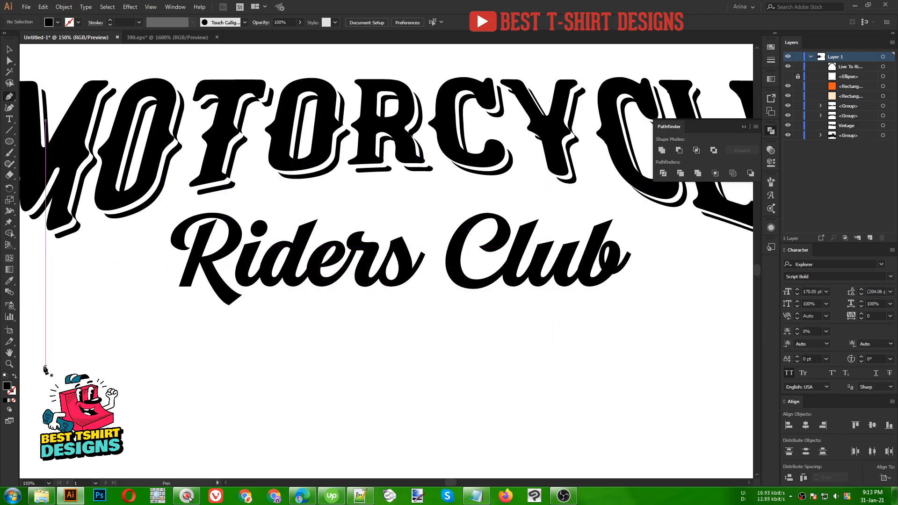
{"action": "left_click", "coordinate": [210, 359]}
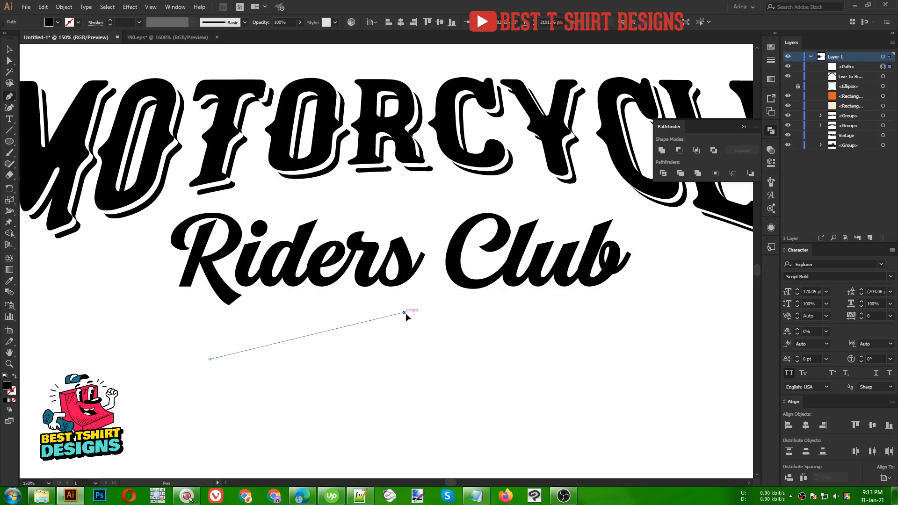
{"action": "left_click_drag", "start_coordinate": [404, 312], "coordinate": [570, 333]}
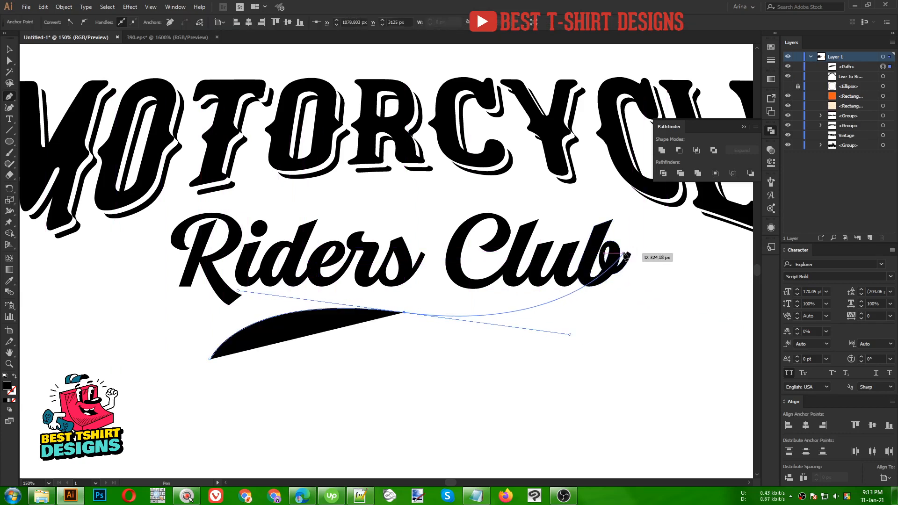
{"action": "scroll", "coordinate": [626, 256], "scroll_direction": "up", "scroll_amount": 6}
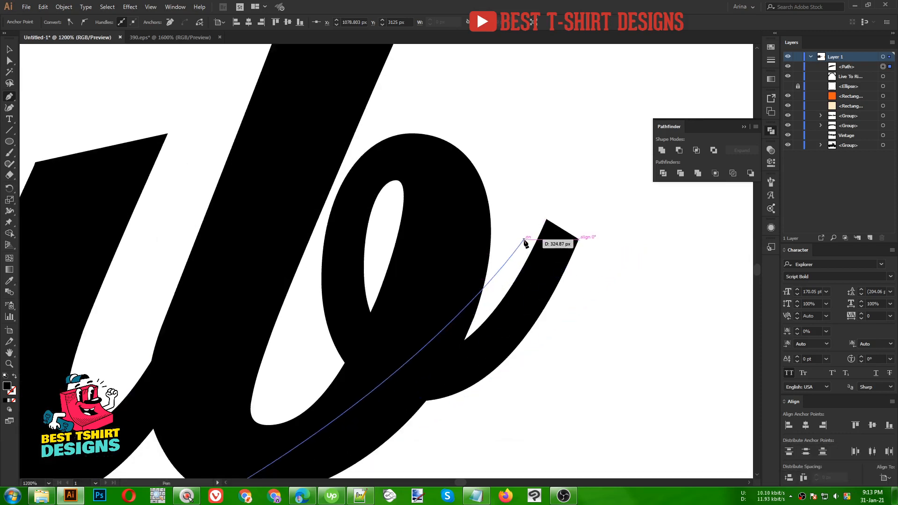
{"action": "left_click_drag", "start_coordinate": [524, 239], "coordinate": [416, 62]}
{"action": "scroll", "coordinate": [531, 160], "scroll_direction": "down", "scroll_amount": 4}
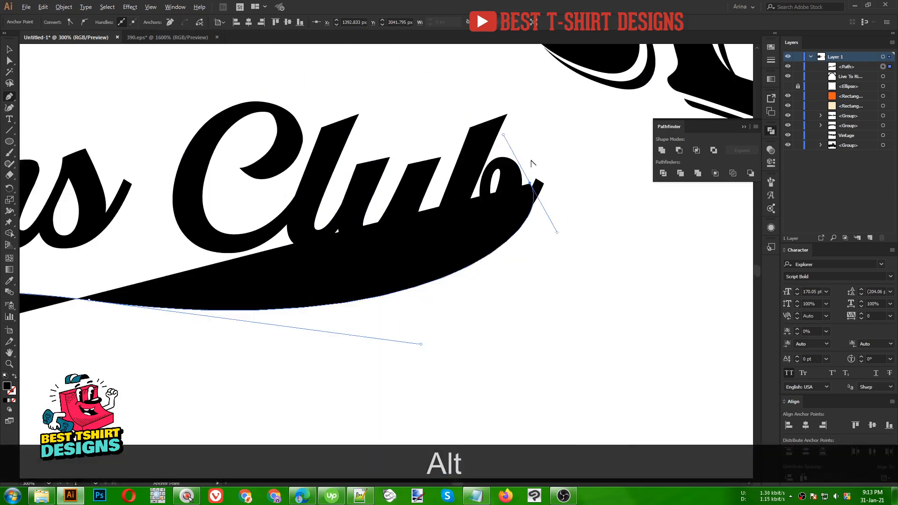
- Pull the swash's end handle down for a rounder bend at the b and swap the path's fill and stroke
{"action": "scroll", "coordinate": [531, 162], "scroll_direction": "down", "scroll_amount": 1}
{"action": "left_click_drag", "start_coordinate": [533, 164], "coordinate": [567, 258]}
{"action": "scroll", "coordinate": [567, 260], "scroll_direction": "down", "scroll_amount": 1}
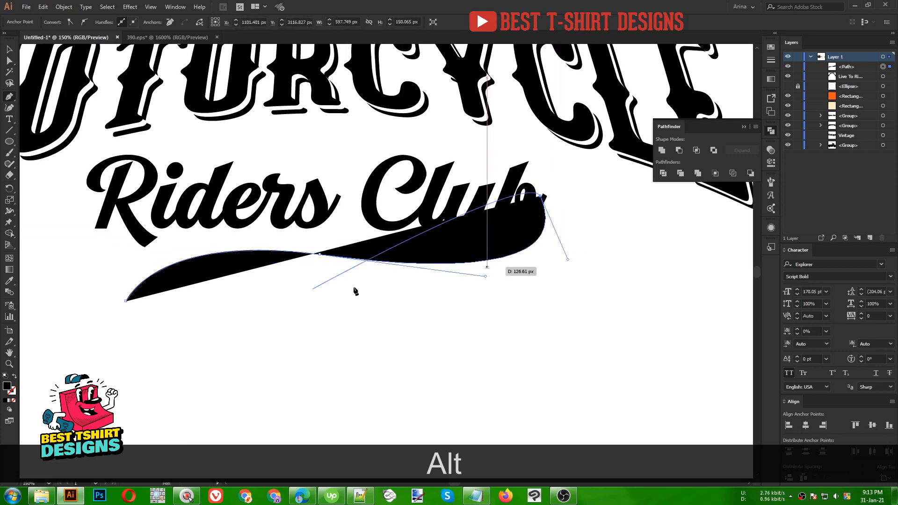
{"action": "left_click_drag", "start_coordinate": [621, 260], "coordinate": [592, 267]}
{"action": "key", "text": "shift+x"}
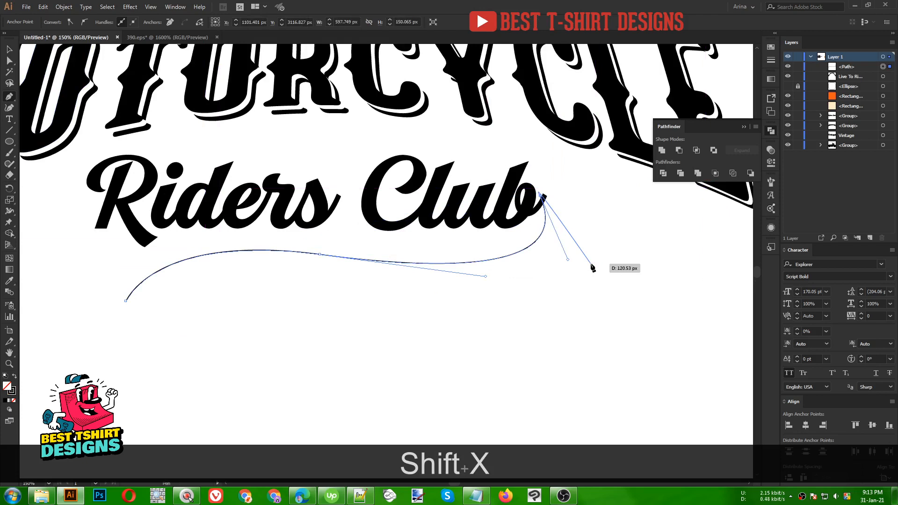
- Try a 20 pt stroke weight on the swash path and undo the change
{"action": "key", "text": "v"}
{"action": "left_click", "coordinate": [389, 356]}
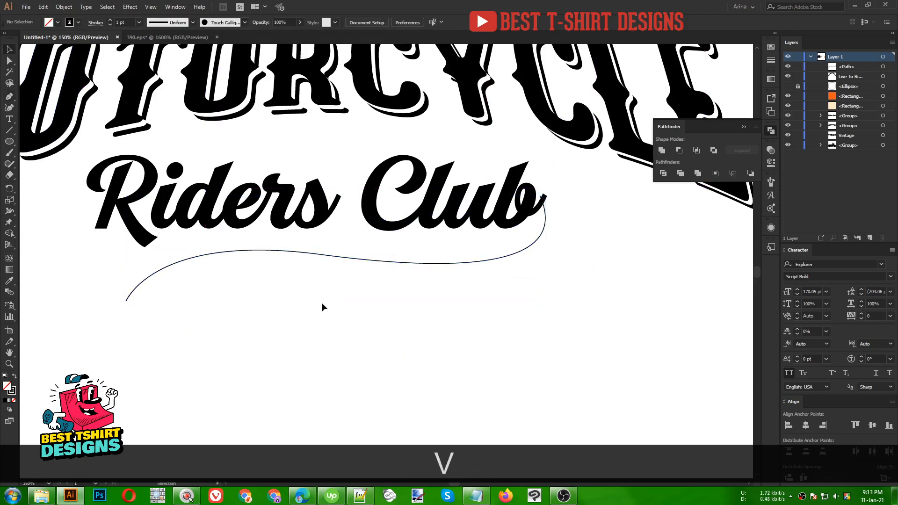
{"action": "left_click", "coordinate": [127, 301]}
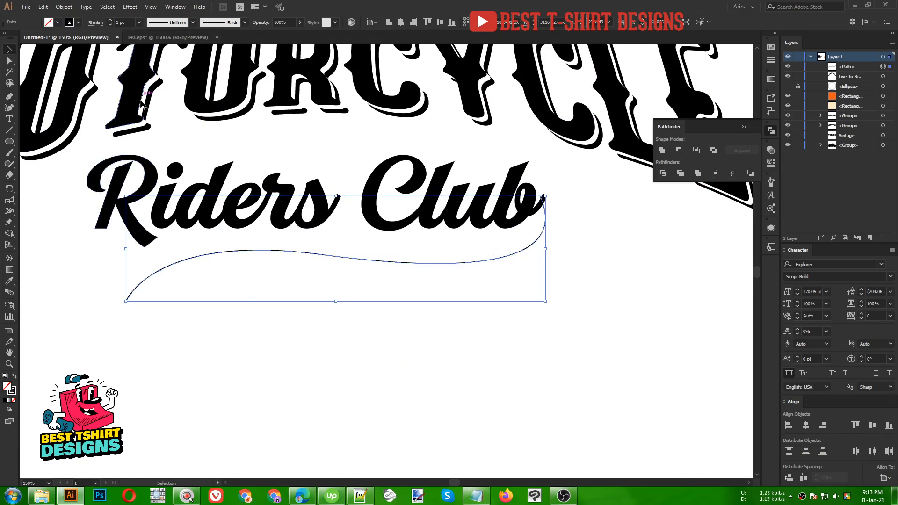
{"action": "scroll", "coordinate": [131, 22], "scroll_direction": "up", "scroll_amount": 2}
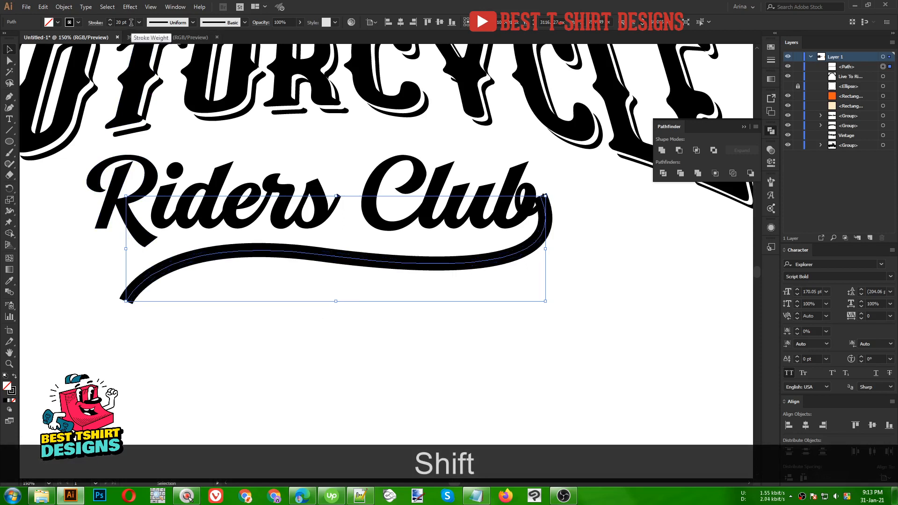
{"action": "key", "text": "ctrl+z"}
{"action": "key", "text": "ctrl+z"}
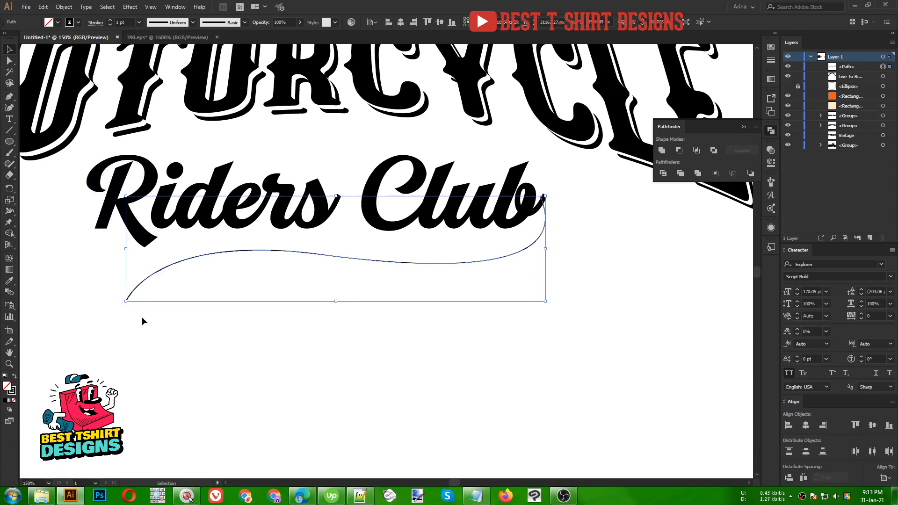
- Widen the swash's starting end below the R to about 71.5 px with the Width tool, tapering toward the b
{"action": "key", "text": "shift+w"}
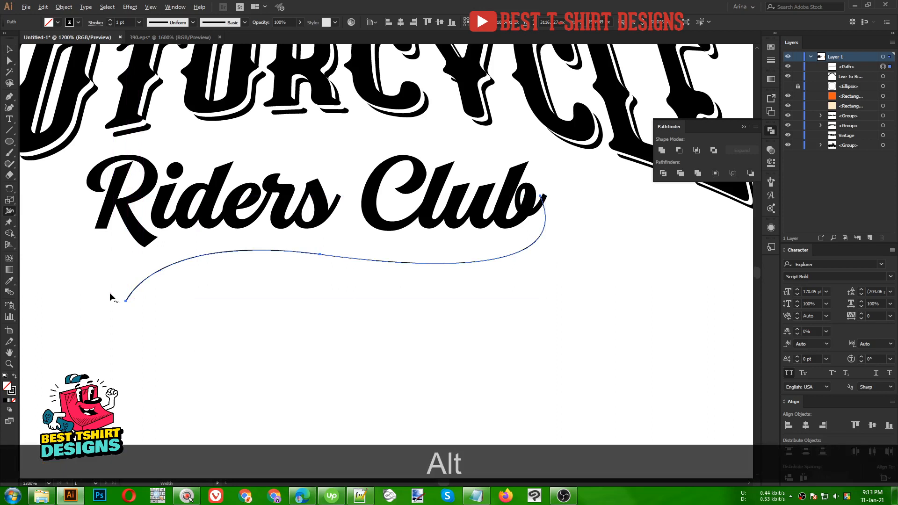
{"action": "scroll", "coordinate": [109, 293], "scroll_direction": "up", "scroll_amount": 5}
{"action": "scroll", "coordinate": [213, 308], "scroll_direction": "up", "scroll_amount": 3}
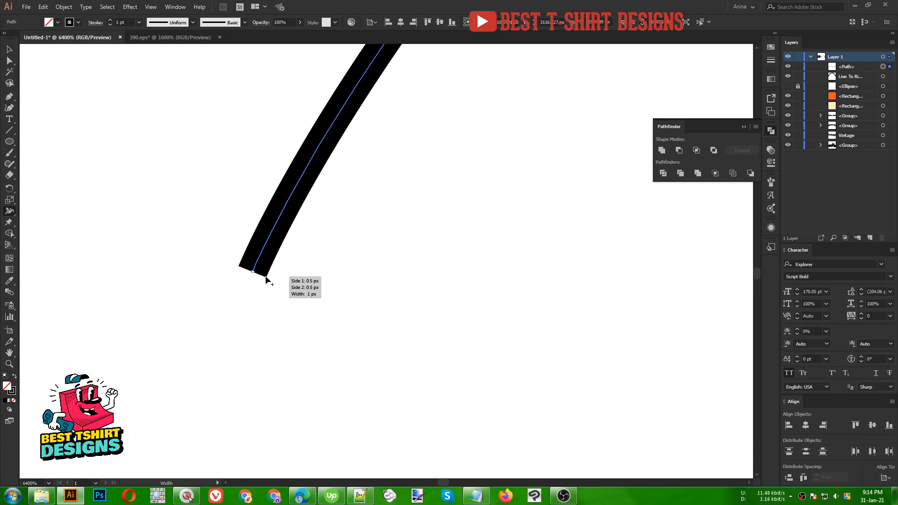
{"action": "left_click_drag", "start_coordinate": [265, 276], "coordinate": [406, 340]}
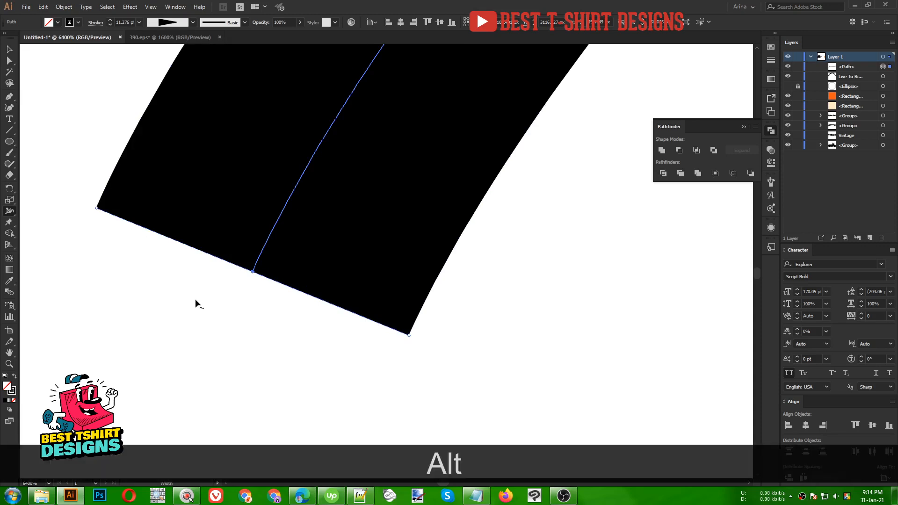
{"action": "scroll", "coordinate": [195, 299], "scroll_direction": "down", "scroll_amount": 3}
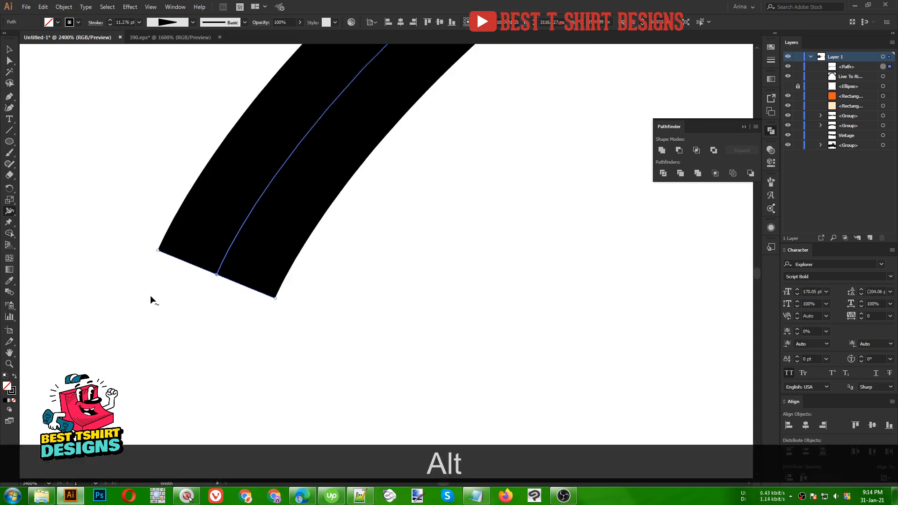
{"action": "scroll", "coordinate": [140, 298], "scroll_direction": "down", "scroll_amount": 2}
{"action": "scroll", "coordinate": [132, 301], "scroll_direction": "down", "scroll_amount": 2}
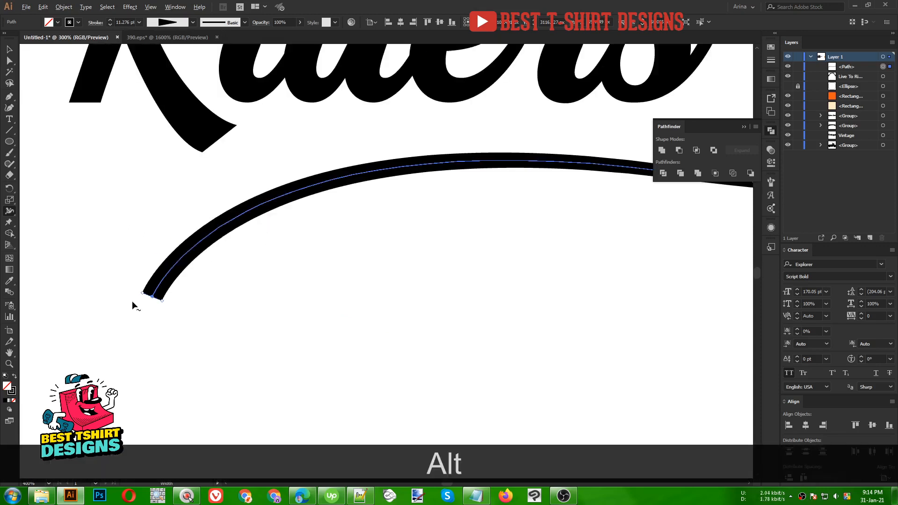
{"action": "scroll", "coordinate": [132, 301], "scroll_direction": "down", "scroll_amount": 2}
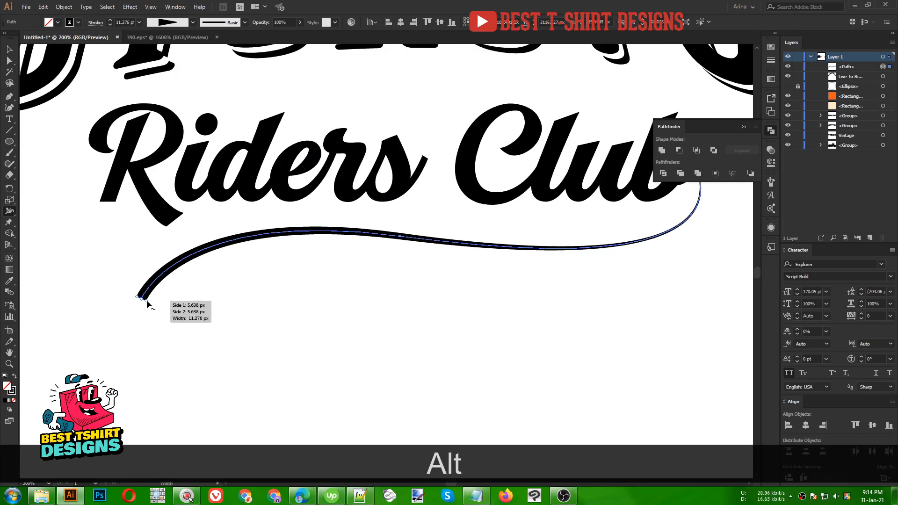
{"action": "left_click_drag", "start_coordinate": [150, 303], "coordinate": [169, 320]}
{"action": "scroll", "coordinate": [169, 320], "scroll_direction": "down", "scroll_amount": 1}
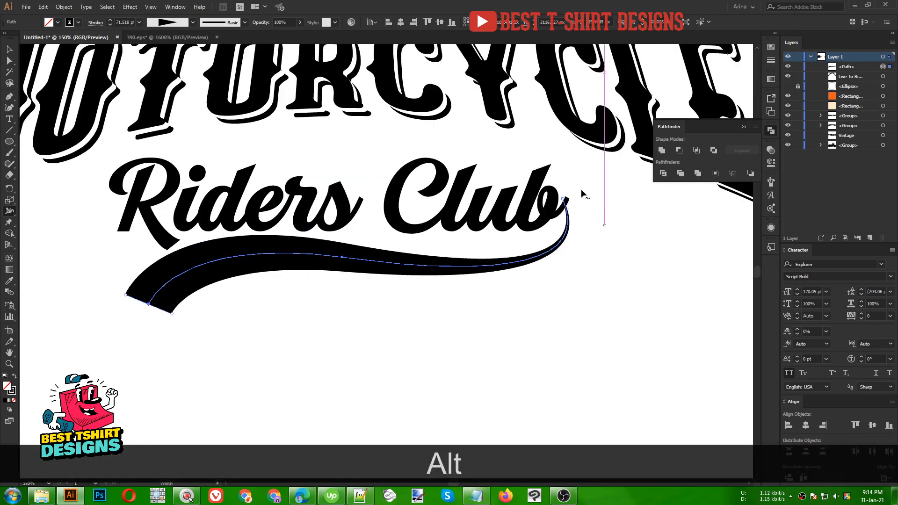
- Widen the thin end of the swash slightly with the Width tool where it meets the tail of the b
{"action": "scroll", "coordinate": [581, 189], "scroll_direction": "up", "scroll_amount": 6}
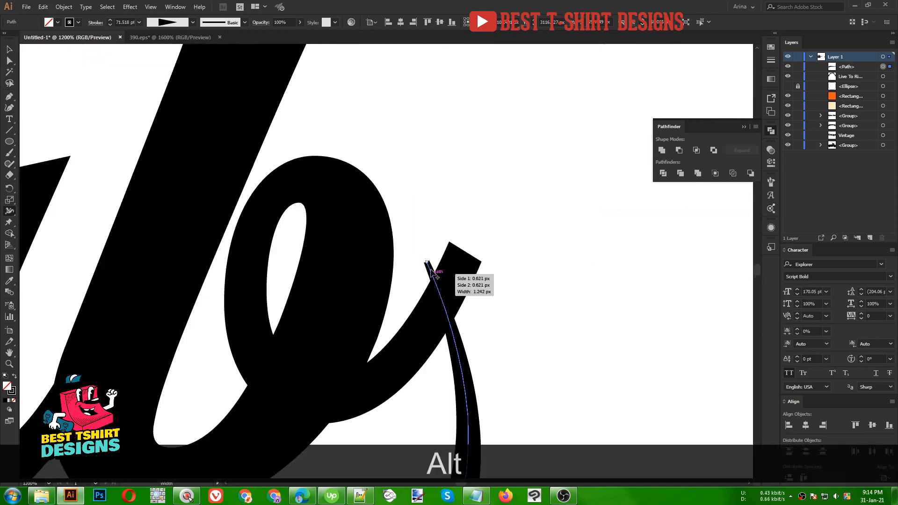
{"action": "scroll", "coordinate": [428, 263], "scroll_direction": "up", "scroll_amount": 1}
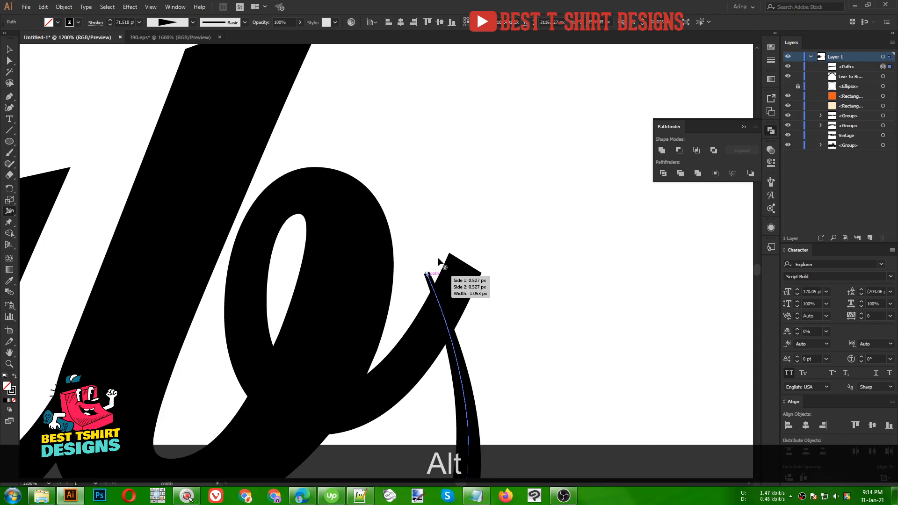
{"action": "scroll", "coordinate": [438, 261], "scroll_direction": "up", "scroll_amount": 1}
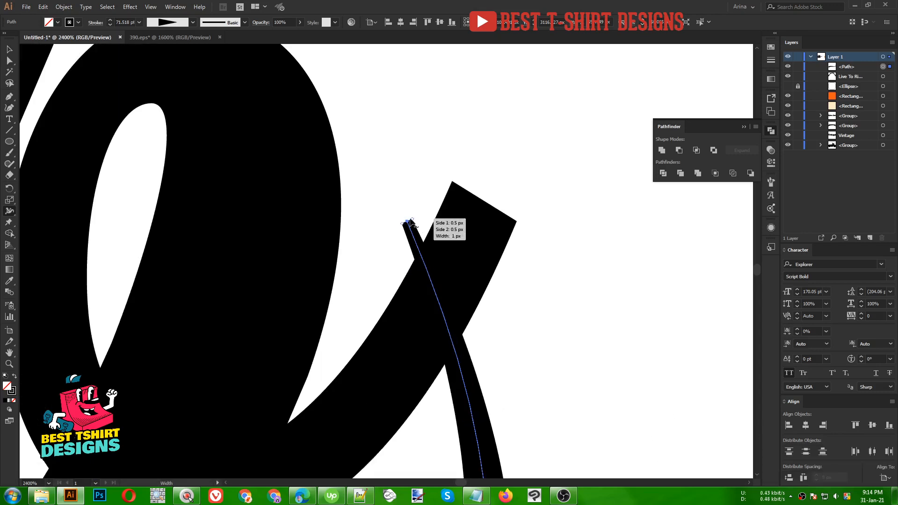
{"action": "mouse_move", "coordinate": [412, 219]}
{"action": "left_mouse_down"}
{"action": "mouse_move", "coordinate": [427, 207]}
{"action": "mouse_move", "coordinate": [433, 213]}
{"action": "left_mouse_up"}
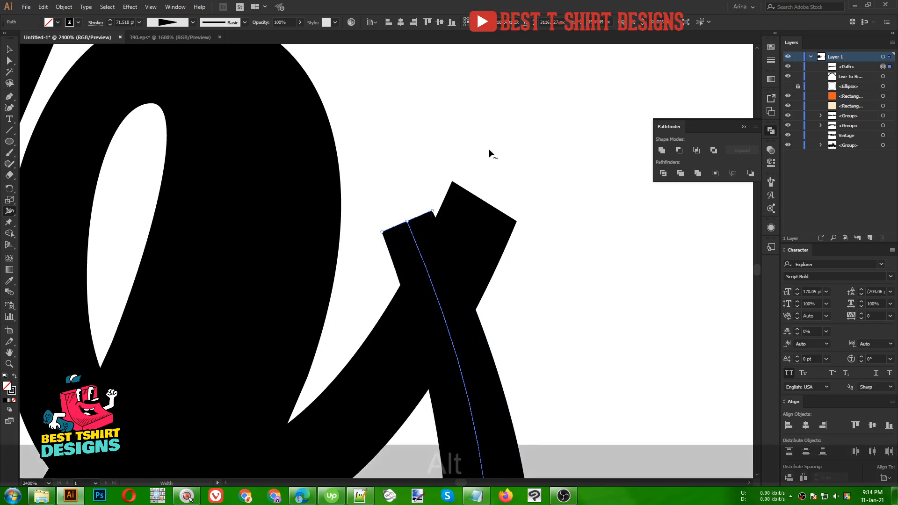
{"action": "scroll", "coordinate": [490, 152], "scroll_direction": "down", "scroll_amount": 2}
{"action": "scroll", "coordinate": [489, 152], "scroll_direction": "down", "scroll_amount": 2}
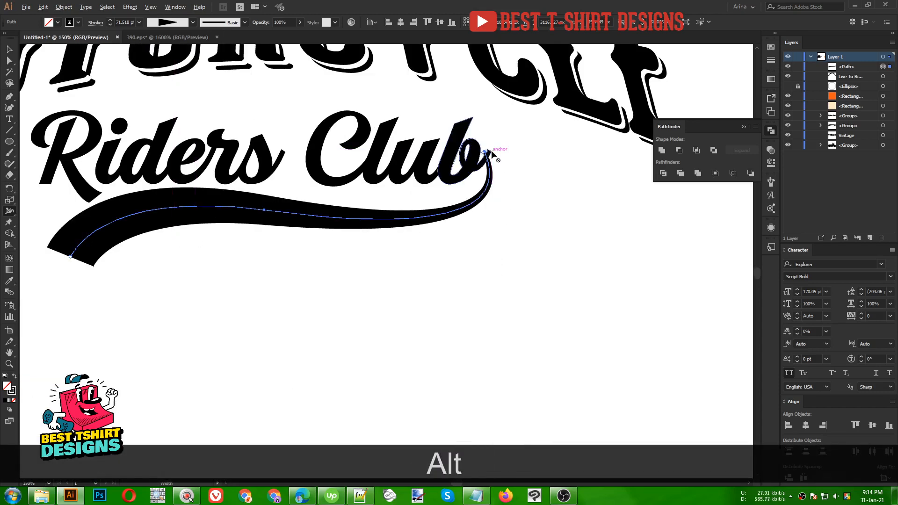
{"action": "scroll", "coordinate": [490, 150], "scroll_direction": "up", "scroll_amount": 3}
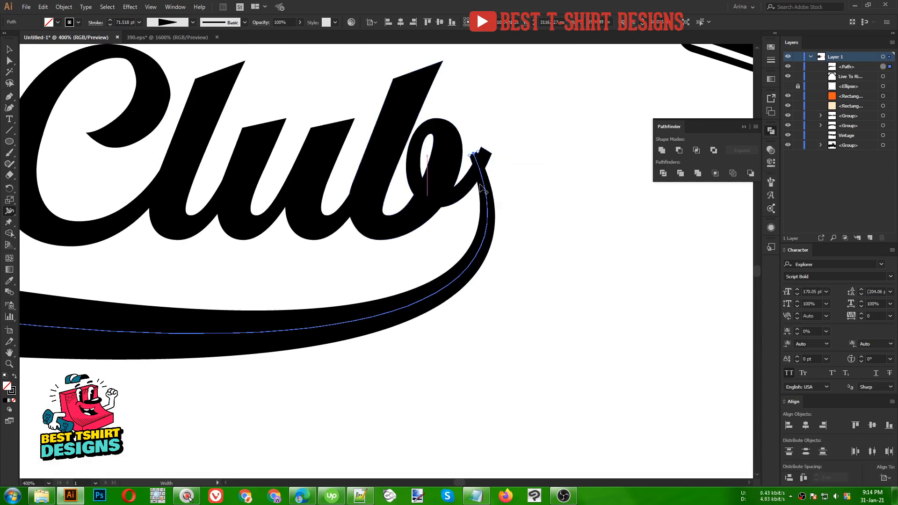
{"action": "scroll", "coordinate": [557, 192], "scroll_direction": "down", "scroll_amount": 3}
{"action": "key", "text": "alt+v"}
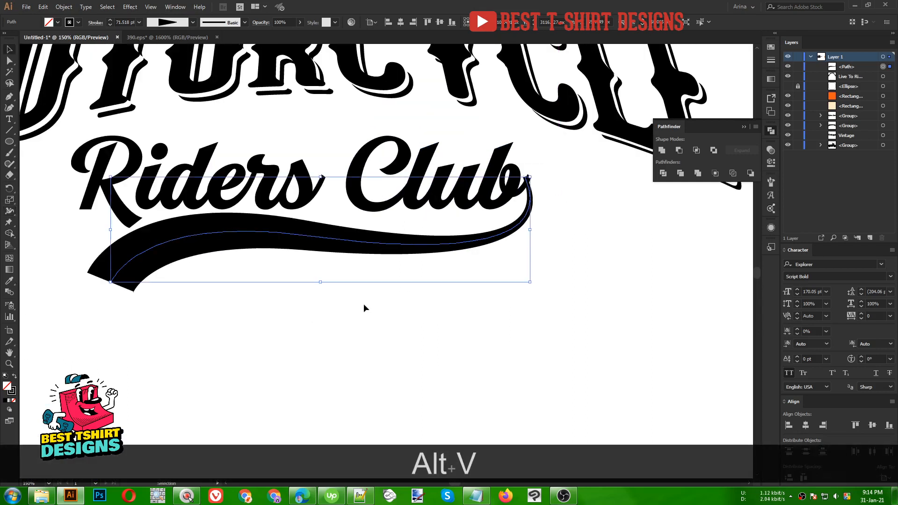
{"action": "left_click", "coordinate": [363, 303]}
{"action": "scroll", "coordinate": [363, 303], "scroll_direction": "down", "scroll_amount": 1}
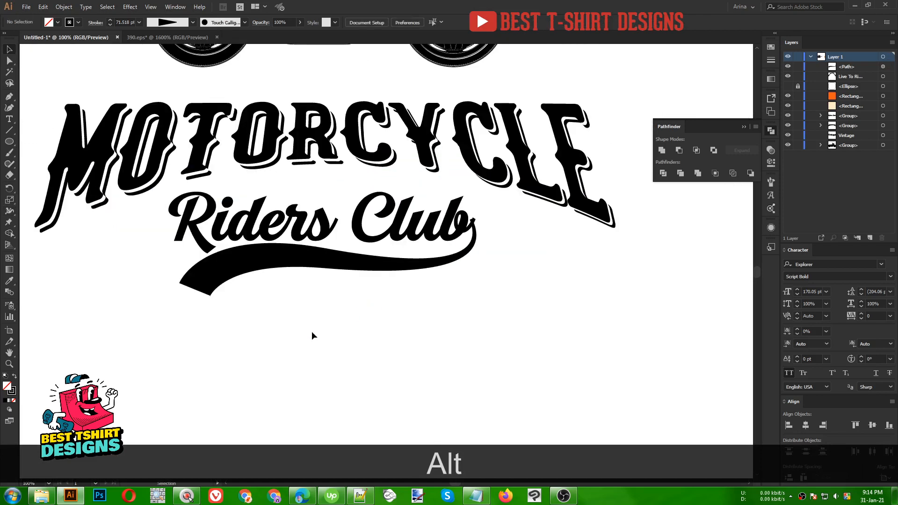
- Widen the swash's thick end below the R to about 115.5 px with the Width tool
{"action": "left_click", "coordinate": [299, 256]}
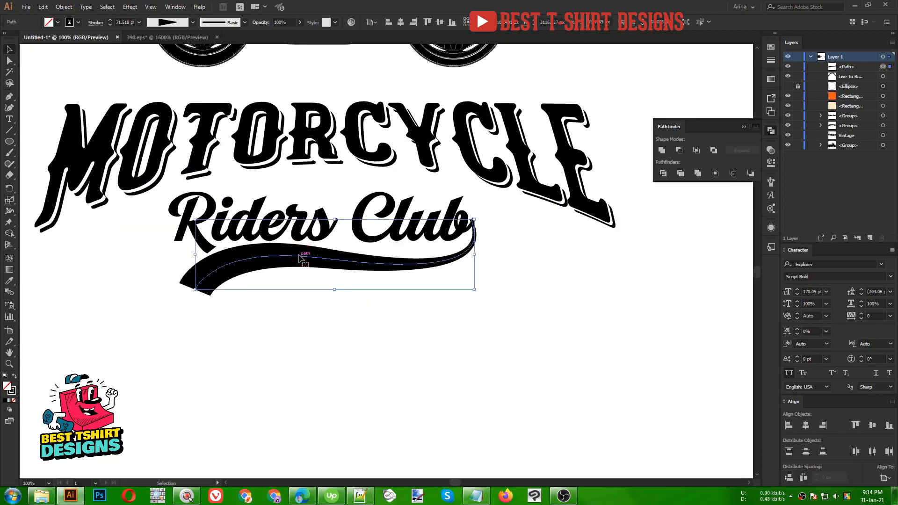
{"action": "key", "text": "shift+w"}
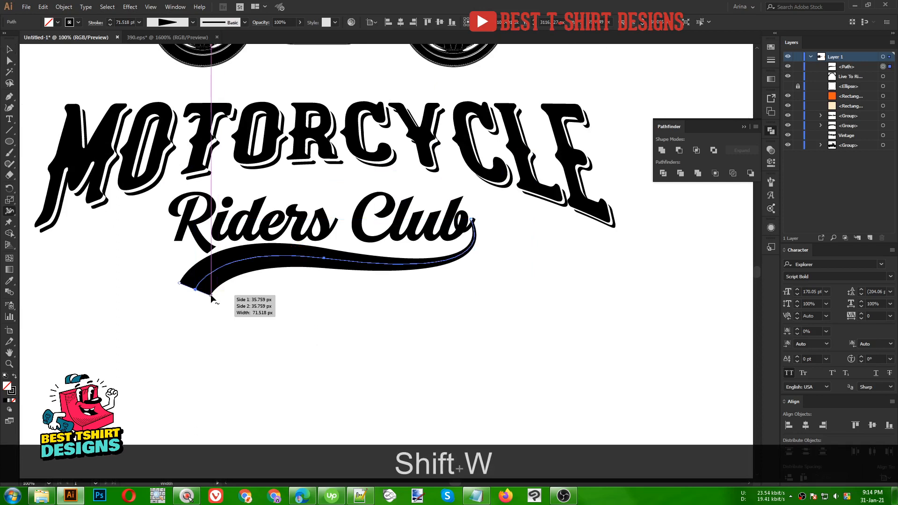
{"action": "left_click_drag", "start_coordinate": [211, 298], "coordinate": [219, 307]}
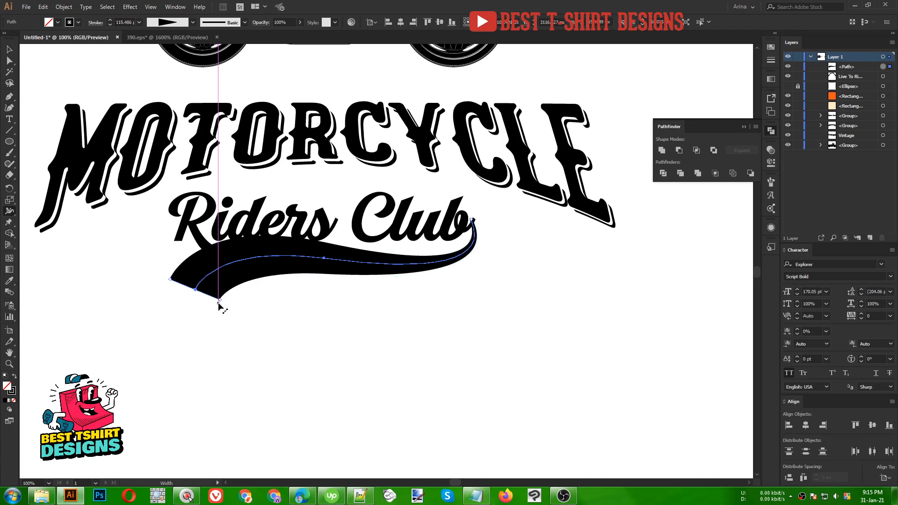
- Lower the swash's thick-end and middle anchor points so the shape clears the Riders Club lettering
{"action": "key", "text": "v"}
{"action": "key", "text": "a"}
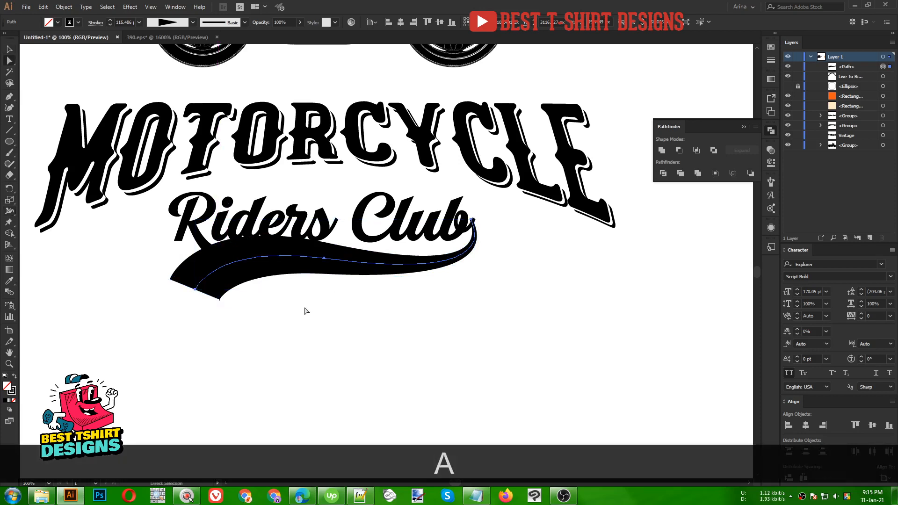
{"action": "left_click", "coordinate": [306, 311]}
{"action": "left_click_drag", "start_coordinate": [192, 290], "coordinate": [194, 306]}
{"action": "left_click_drag", "start_coordinate": [322, 259], "coordinate": [325, 267]}
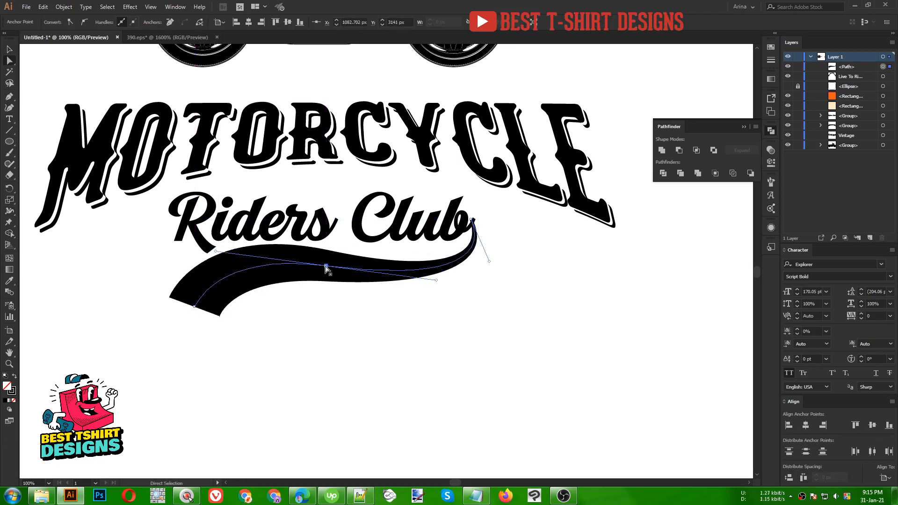
{"action": "left_click", "coordinate": [406, 319]}
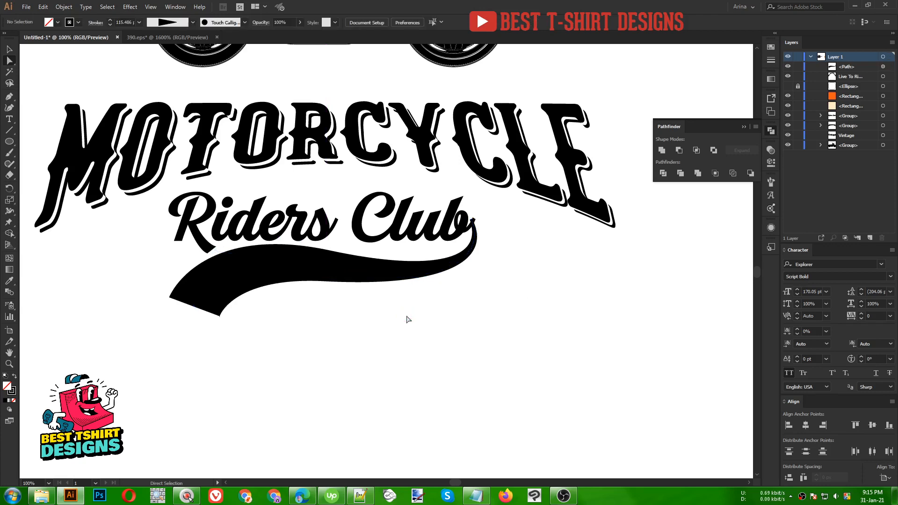
- Raise the middle anchor's handle below the R slightly to give the swash a more pronounced wave
{"action": "key", "text": "v"}
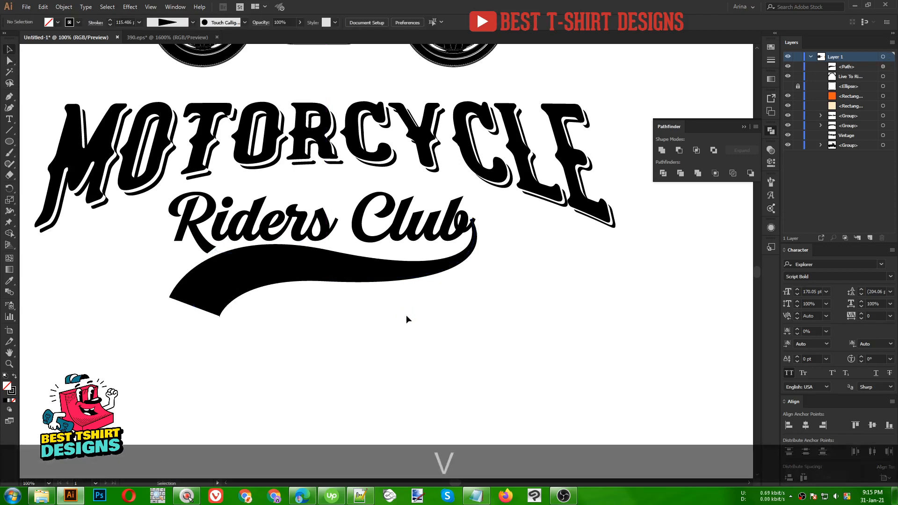
{"action": "left_click", "coordinate": [255, 277]}
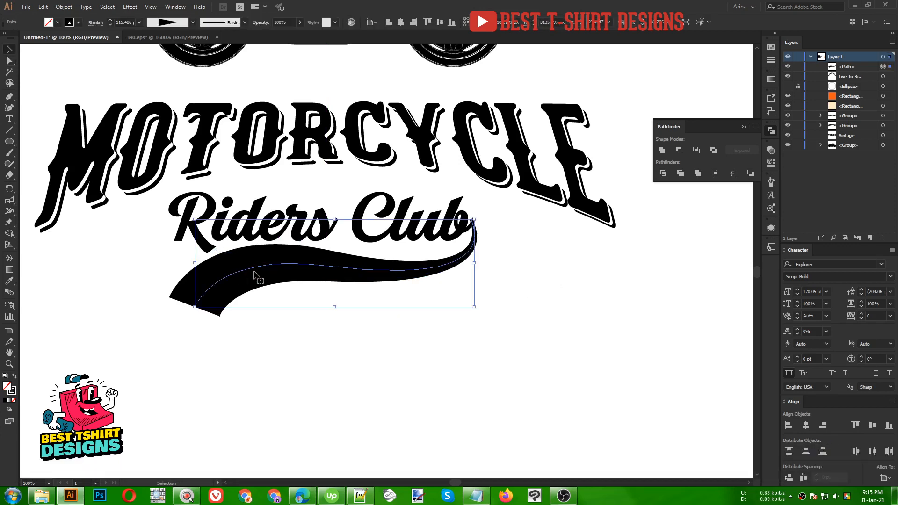
{"action": "key", "text": "a"}
{"action": "left_click", "coordinate": [322, 267]}
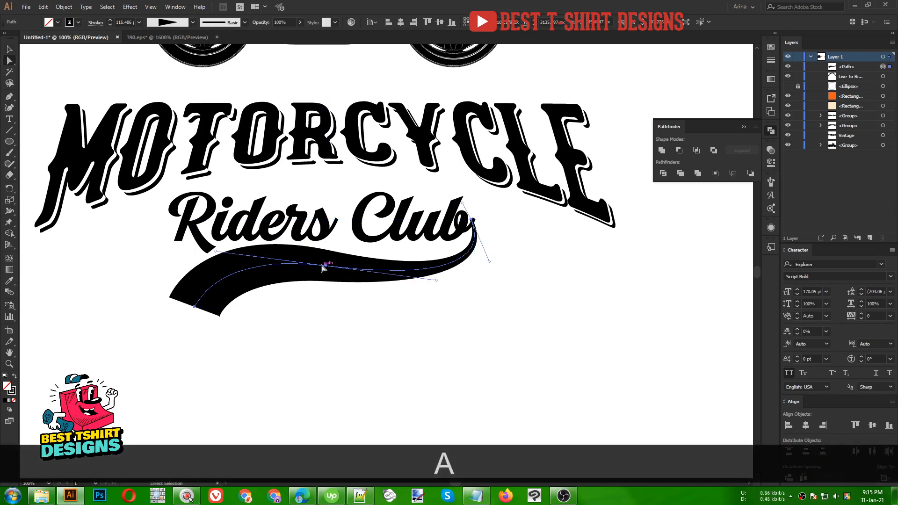
{"action": "left_click_drag", "start_coordinate": [215, 251], "coordinate": [216, 247]}
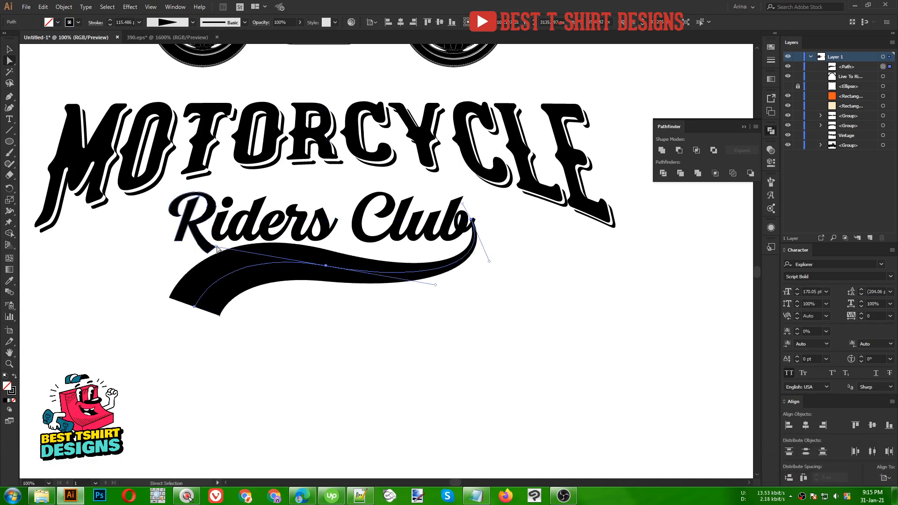
{"action": "key", "text": "v"}
{"action": "left_click", "coordinate": [367, 323]}
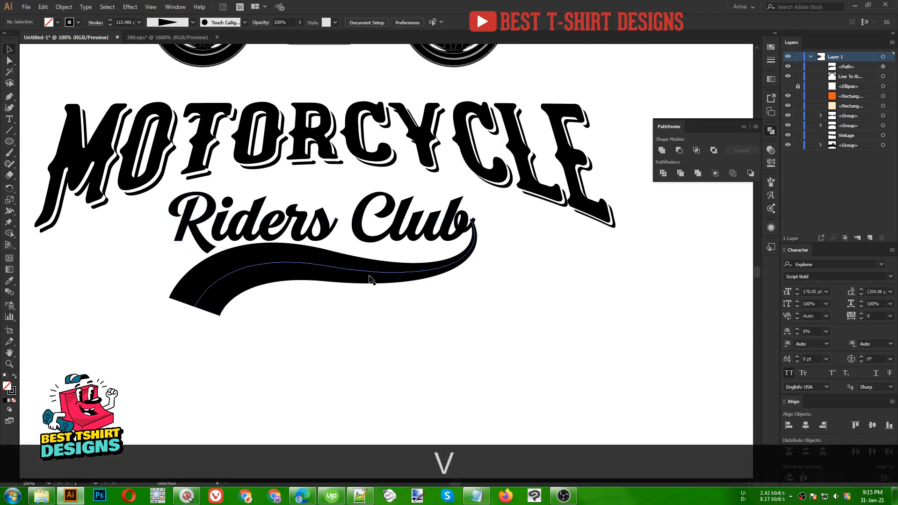
- Expand the swash stroke's appearance into a filled shape
{"action": "left_click", "coordinate": [368, 279]}
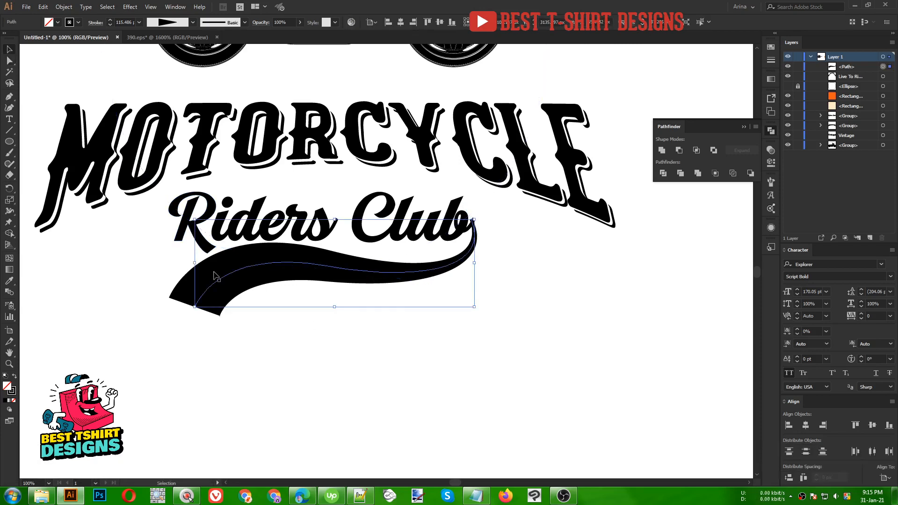
{"action": "left_click", "coordinate": [64, 7]}
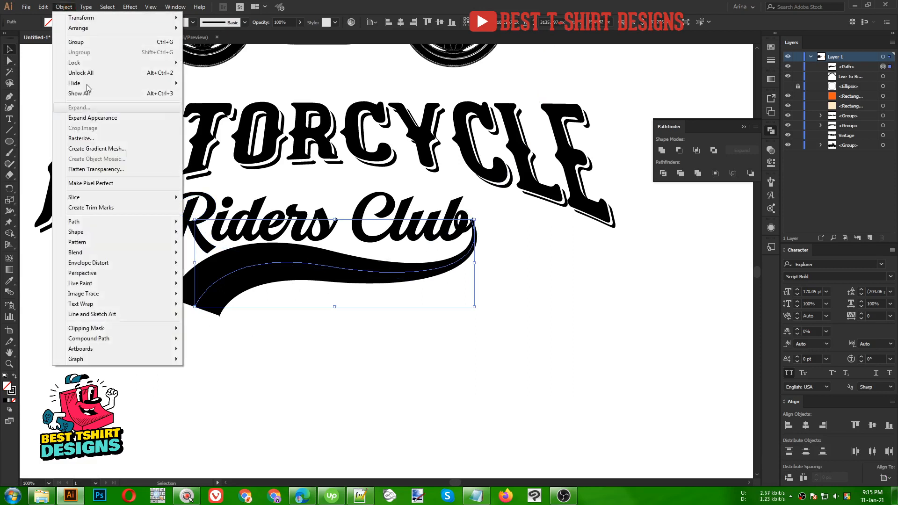
{"action": "left_click", "coordinate": [98, 120]}
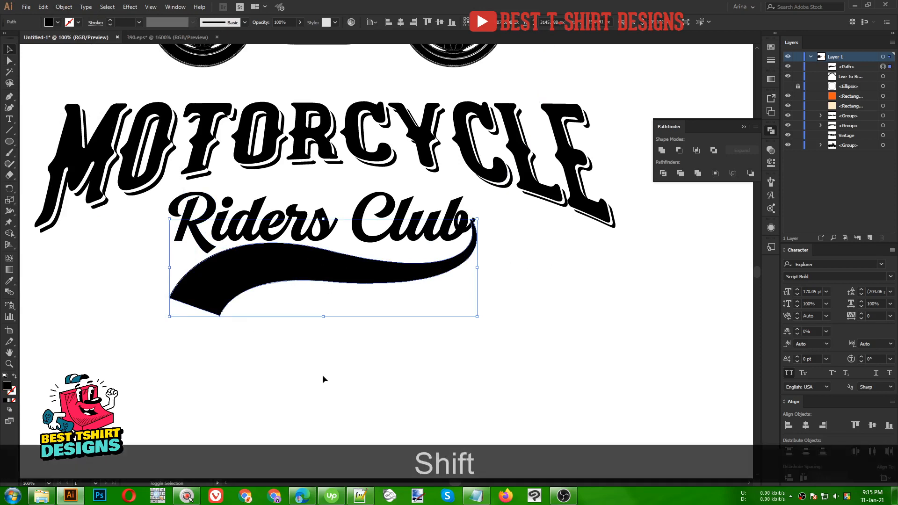
- Enlarge the Eraser brush and cut a concave curve out of the swash's thick end below the R
{"action": "key", "text": "shift+e"}
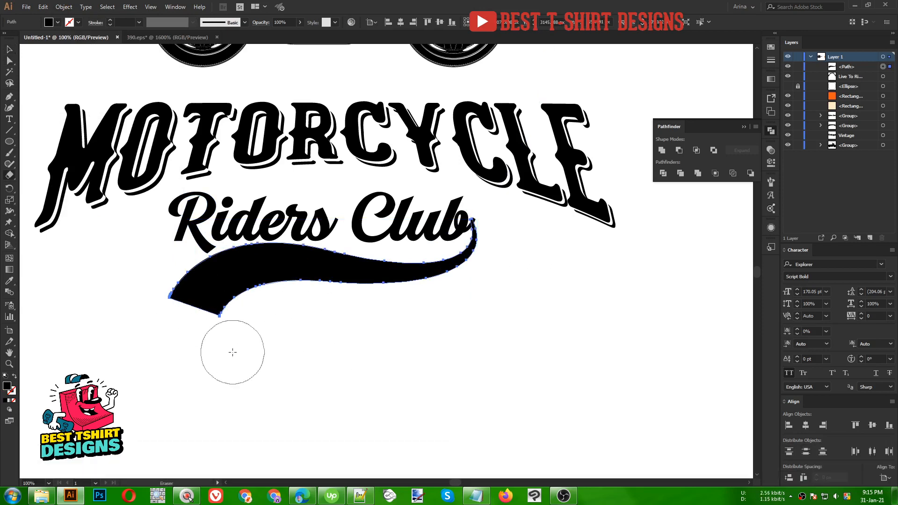
{"action": "key", "text": "bracketleft"}
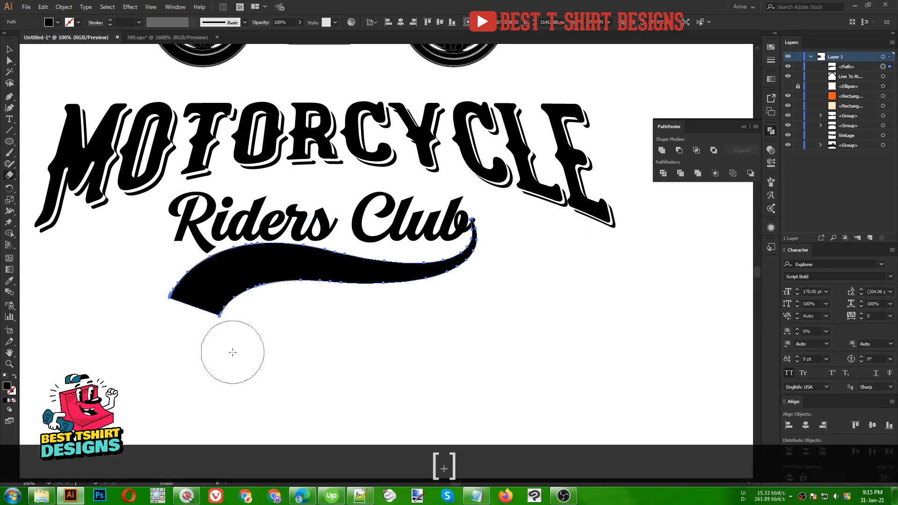
{"action": "key", "text": "bracketright"}
{"action": "key", "text": "bracketright"}
{"action": "key", "text": "bracketright"}
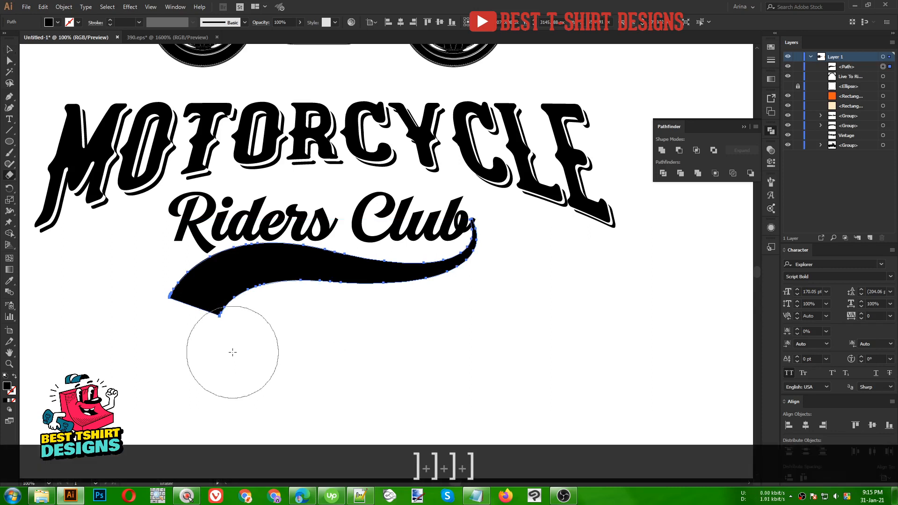
{"action": "key", "text": "bracketleft"}
{"action": "key", "text": "bracketleft"}
{"action": "key", "text": "bracketright"}
{"action": "key", "text": "bracketright"}
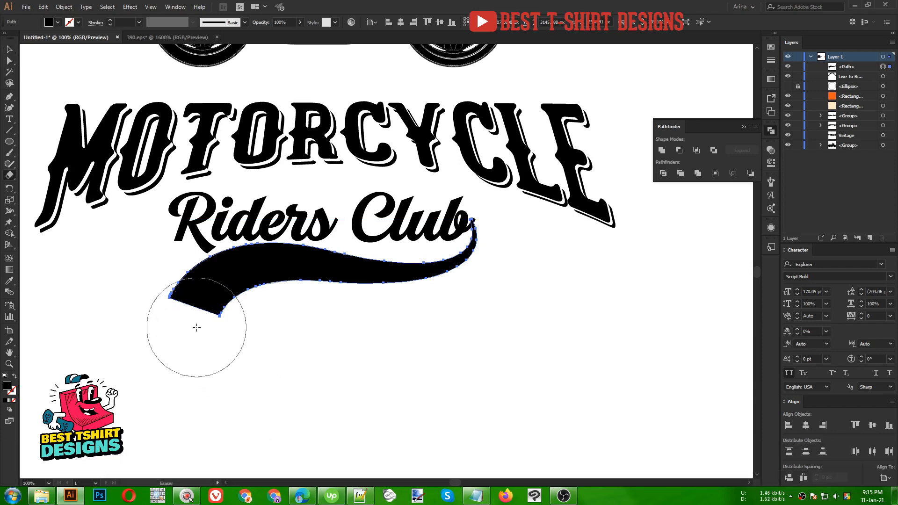
{"action": "left_click", "coordinate": [209, 316]}
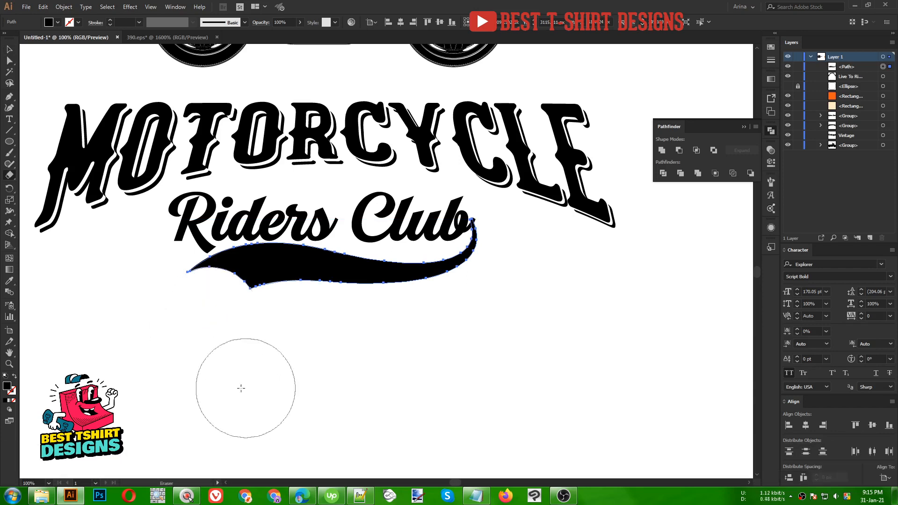
{"action": "key", "text": "v"}
{"action": "left_click", "coordinate": [320, 369]}
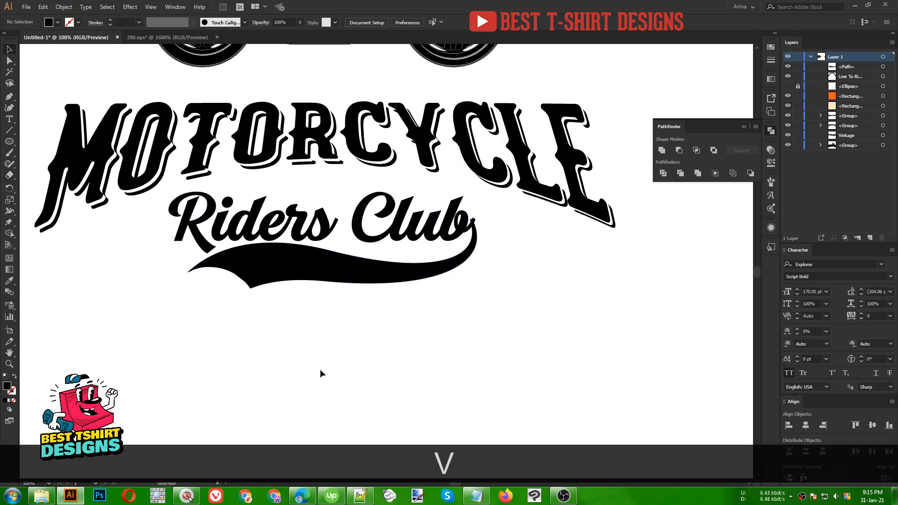
- Trim the overlapping tips where the swash meets the b of Club with the Shape Builder, leaving a clean pointed join
{"action": "scroll", "coordinate": [238, 257], "scroll_direction": "up", "scroll_amount": 2}
{"action": "scroll", "coordinate": [239, 258], "scroll_direction": "down", "scroll_amount": 2}
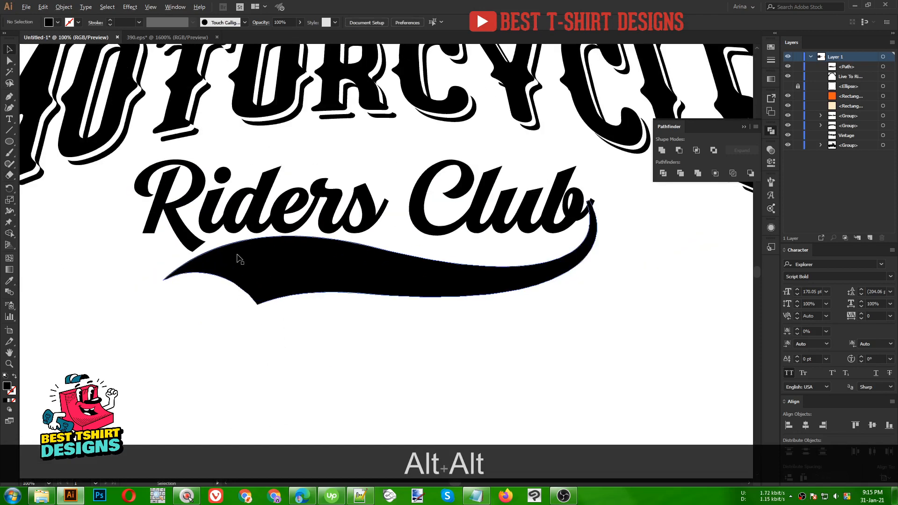
{"action": "scroll", "coordinate": [444, 215], "scroll_direction": "up", "scroll_amount": 3}
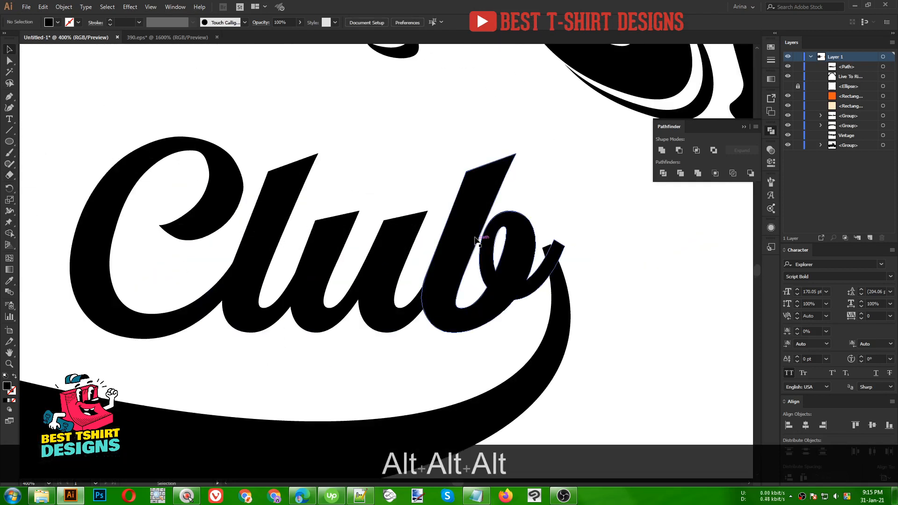
{"action": "left_click", "coordinate": [565, 281]}
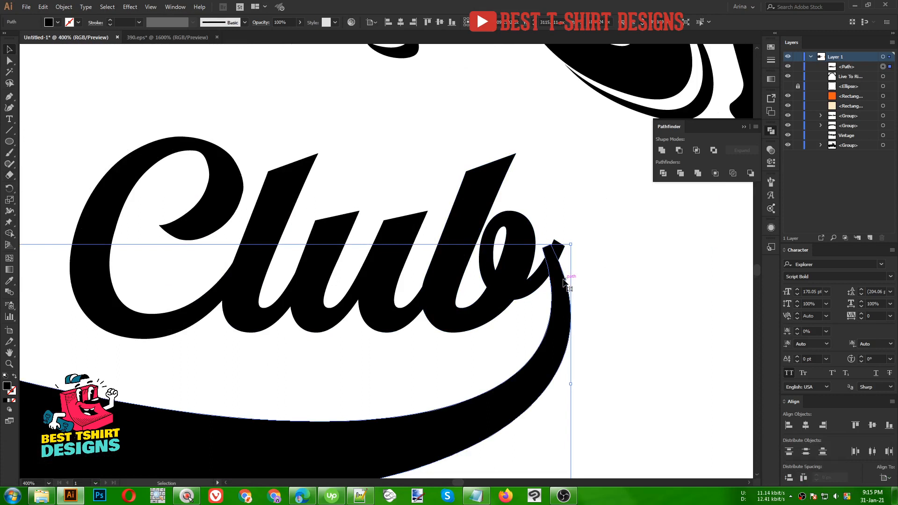
{"action": "left_click", "coordinate": [494, 229], "text": "shift"}
{"action": "scroll", "coordinate": [423, 228], "scroll_direction": "down", "scroll_amount": 1}
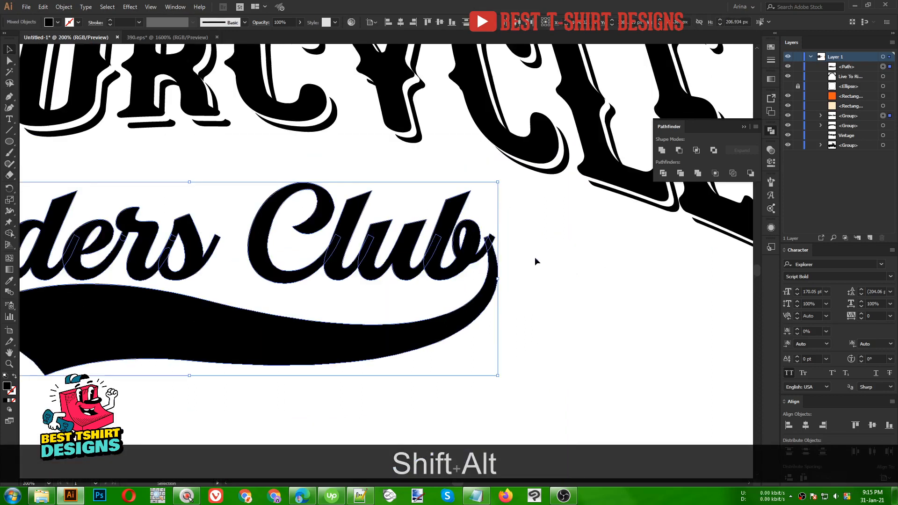
{"action": "scroll", "coordinate": [499, 237], "scroll_direction": "up", "scroll_amount": 6}
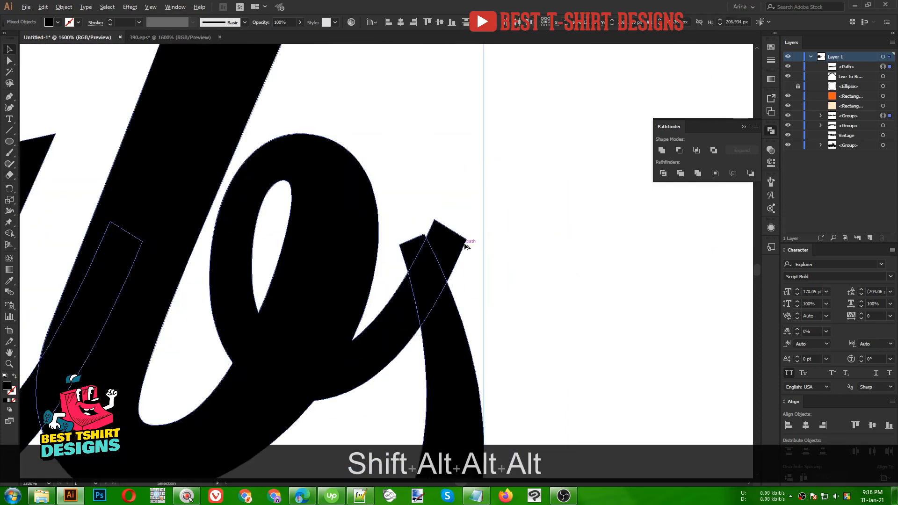
{"action": "key", "text": "shift"}
{"action": "key", "text": "shift+m"}
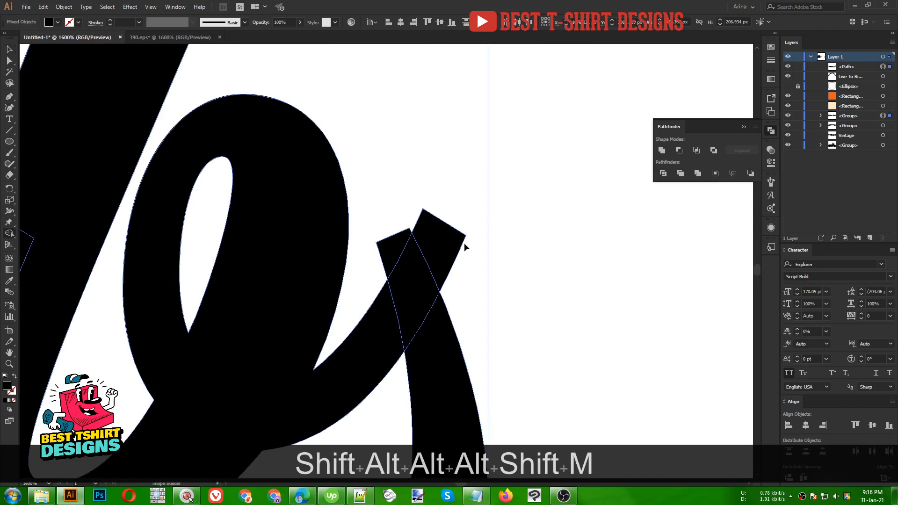
{"action": "left_click", "coordinate": [440, 251], "text": "alt"}
{"action": "left_click", "coordinate": [395, 252], "text": "alt"}
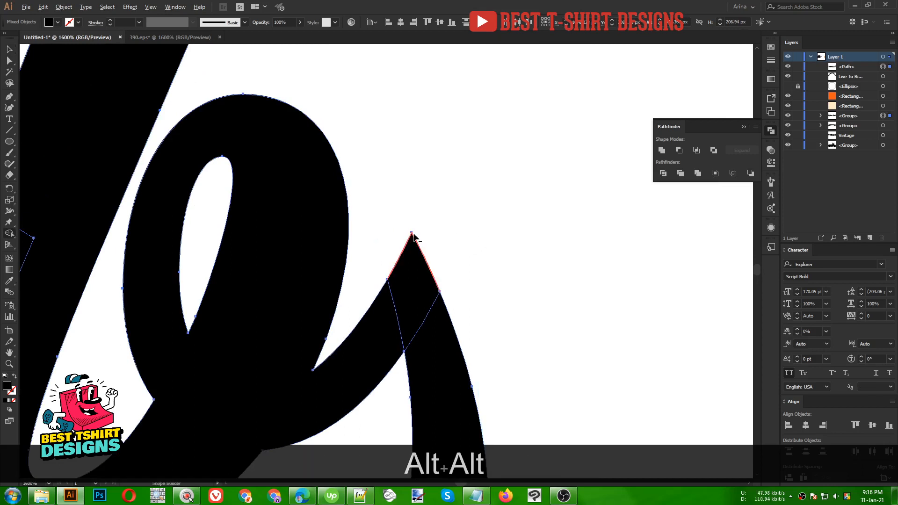
{"action": "scroll", "coordinate": [411, 233], "scroll_direction": "up", "scroll_amount": 5}
{"action": "scroll", "coordinate": [397, 241], "scroll_direction": "up", "scroll_amount": 3}
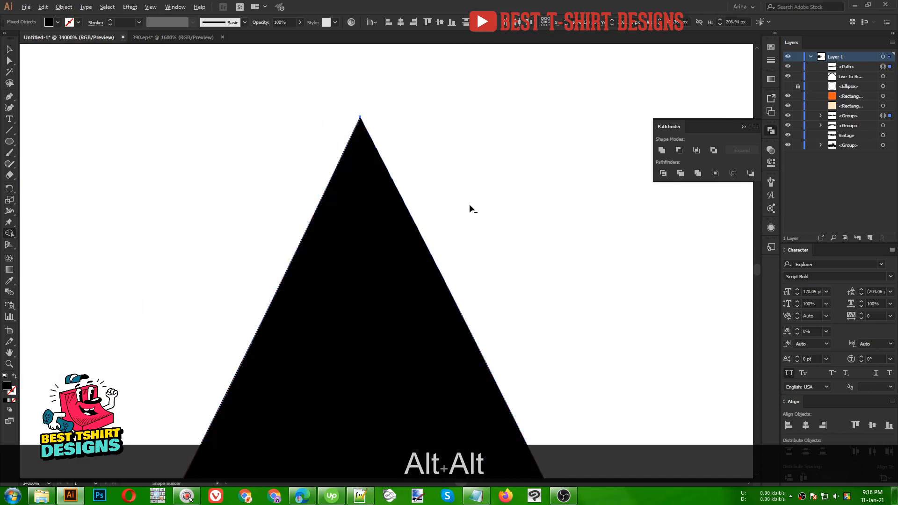
{"action": "scroll", "coordinate": [471, 205], "scroll_direction": "down", "scroll_amount": 10}
{"action": "key", "text": "v"}
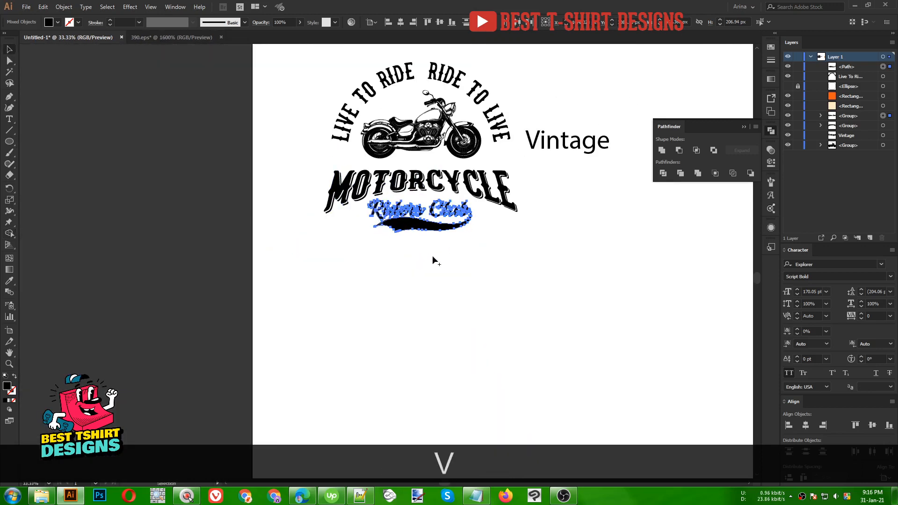
{"action": "left_click", "coordinate": [432, 257]}
- Group the Riders Club lettering with its swash
{"action": "scroll", "coordinate": [422, 107], "scroll_direction": "up", "scroll_amount": 2}
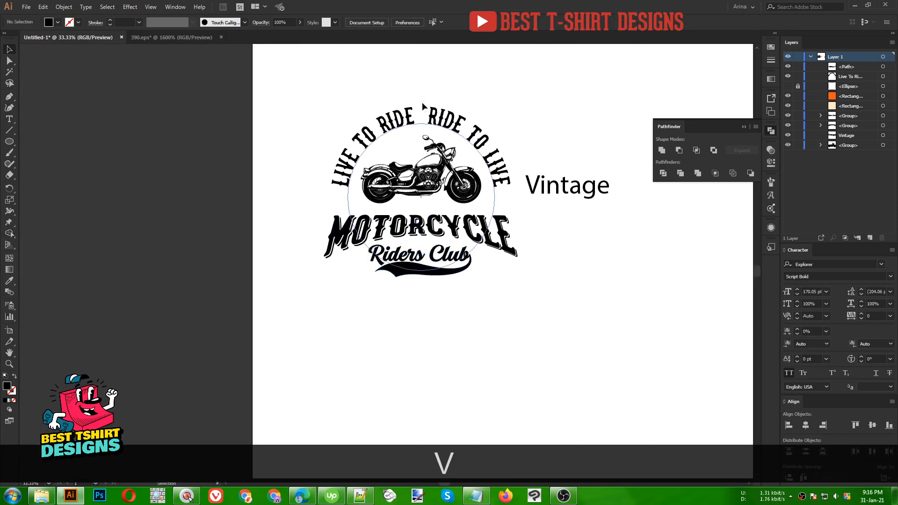
{"action": "scroll", "coordinate": [456, 128], "scroll_direction": "up", "scroll_amount": 1}
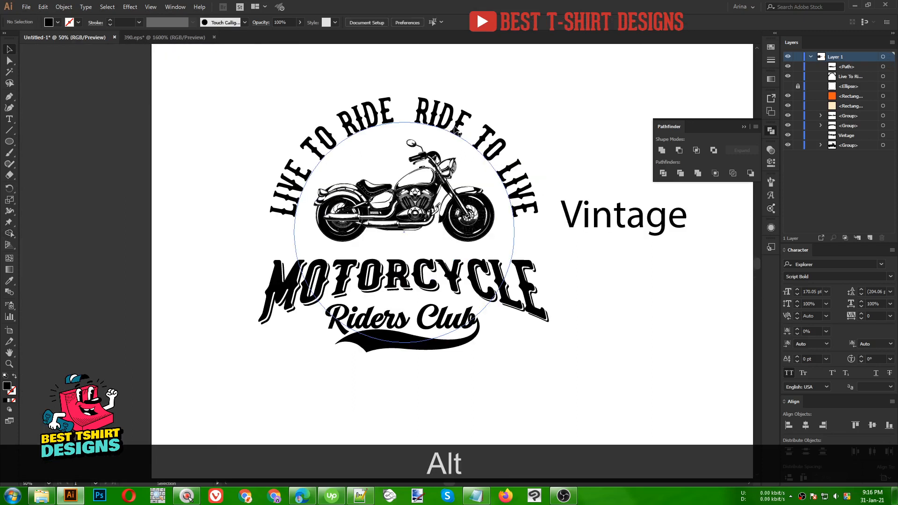
{"action": "left_click", "coordinate": [419, 351]}
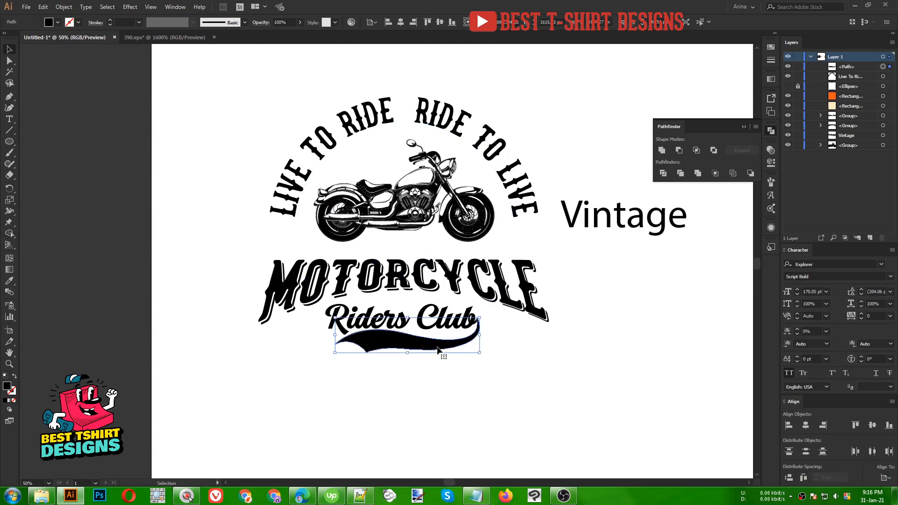
{"action": "left_click", "coordinate": [391, 329], "text": "shift"}
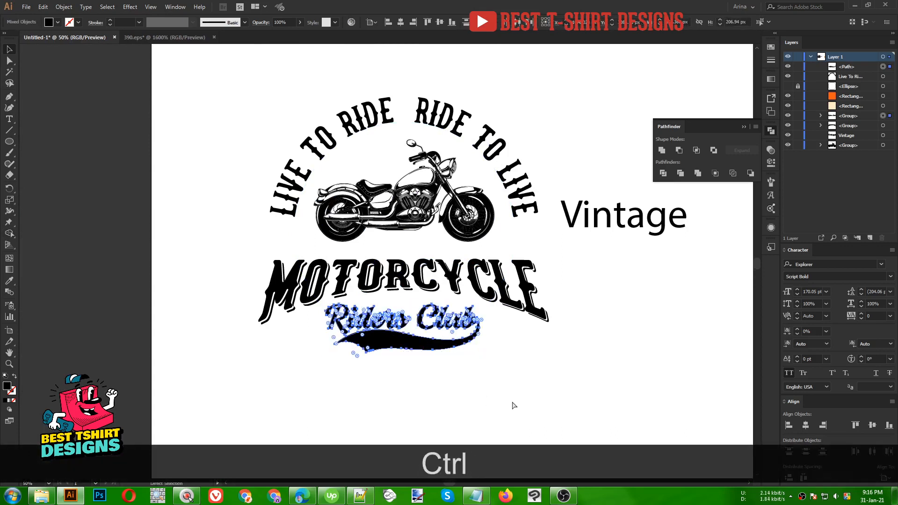
{"action": "key", "text": "ctrl+g"}
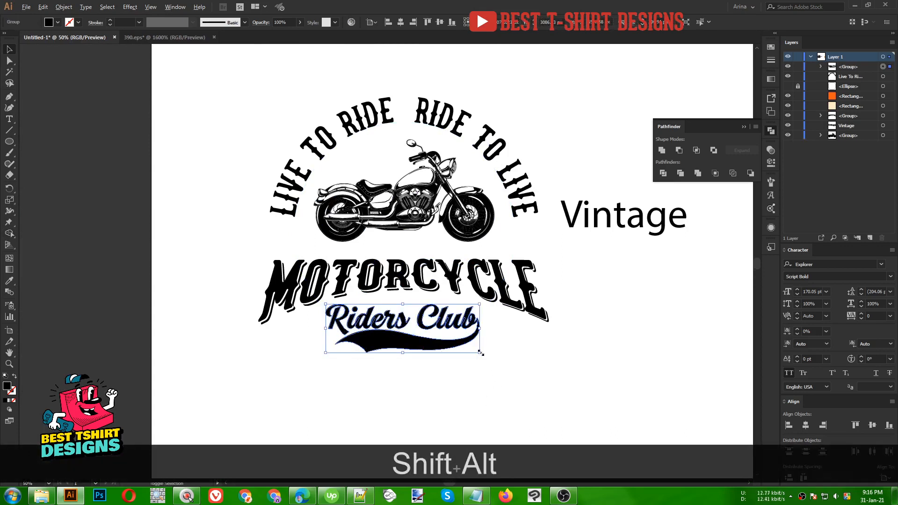
- Enlarge the Riders Club group slightly from its center and nudge it down below MOTORCYCLE
{"action": "left_click_drag", "start_coordinate": [482, 357], "coordinate": [488, 359]}
{"action": "key", "text": "Down"}
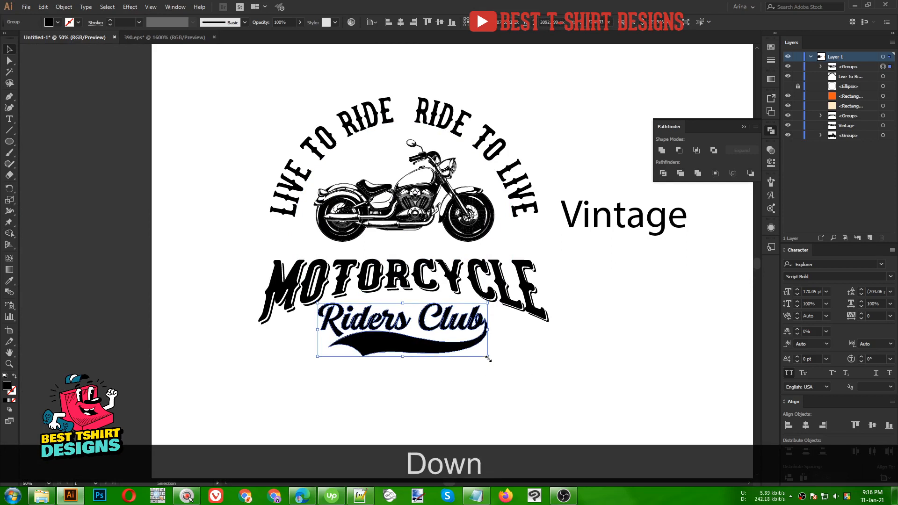
{"action": "key", "text": "Down"}
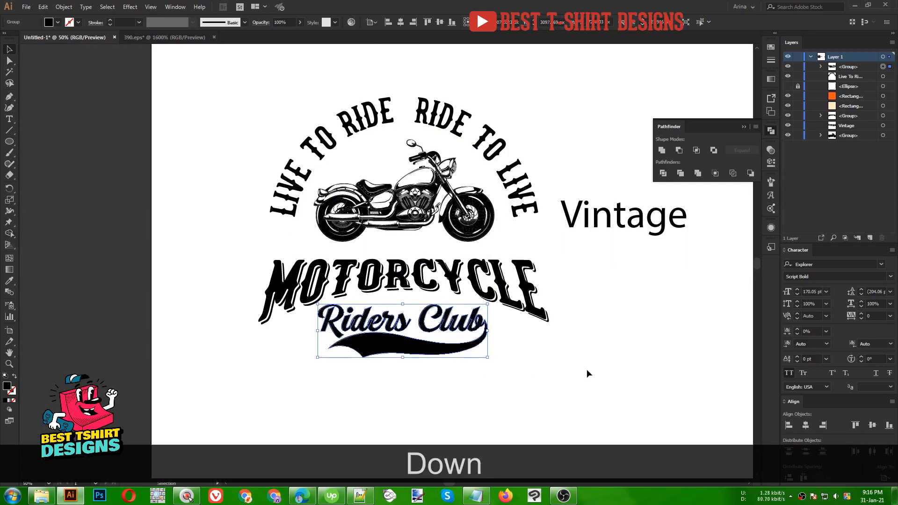
{"action": "left_click", "coordinate": [596, 369]}
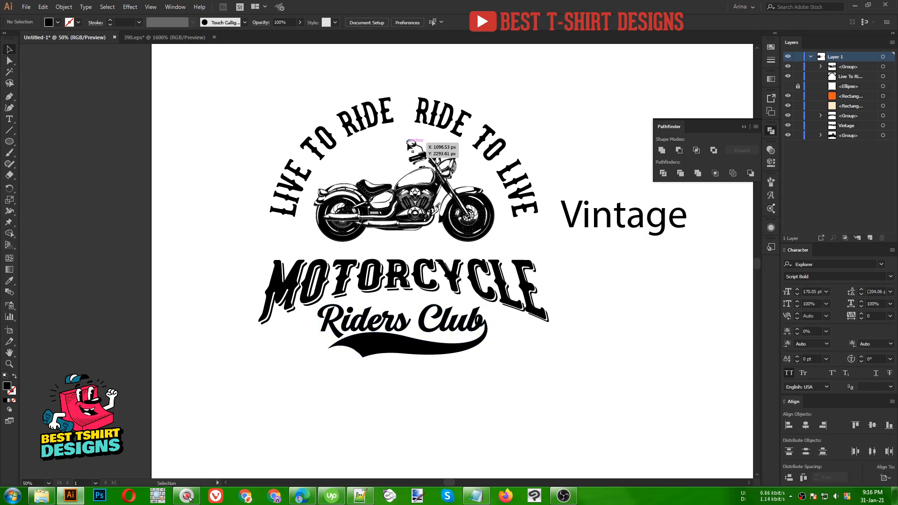
- Show the hidden guide ellipse around the motorcycle and delete it
{"action": "left_click", "coordinate": [788, 86]}
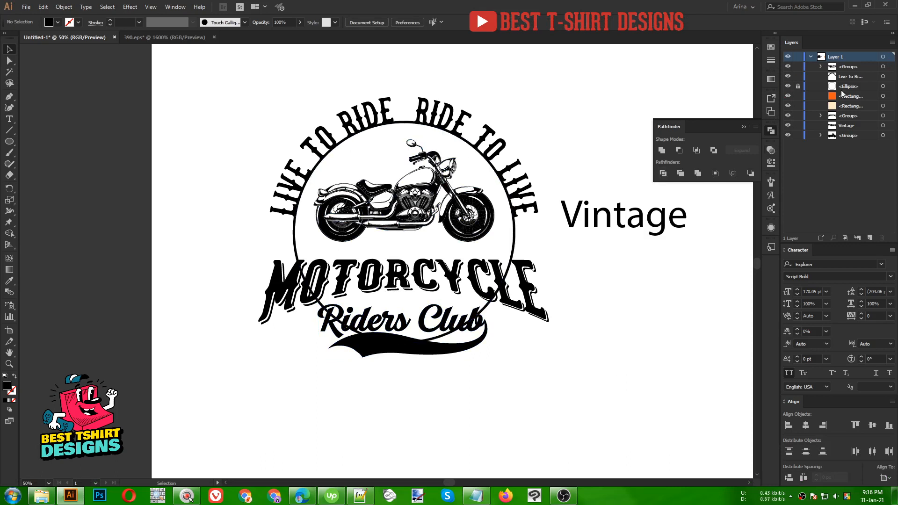
{"action": "left_click", "coordinate": [882, 87]}
{"action": "key", "text": "Delete"}
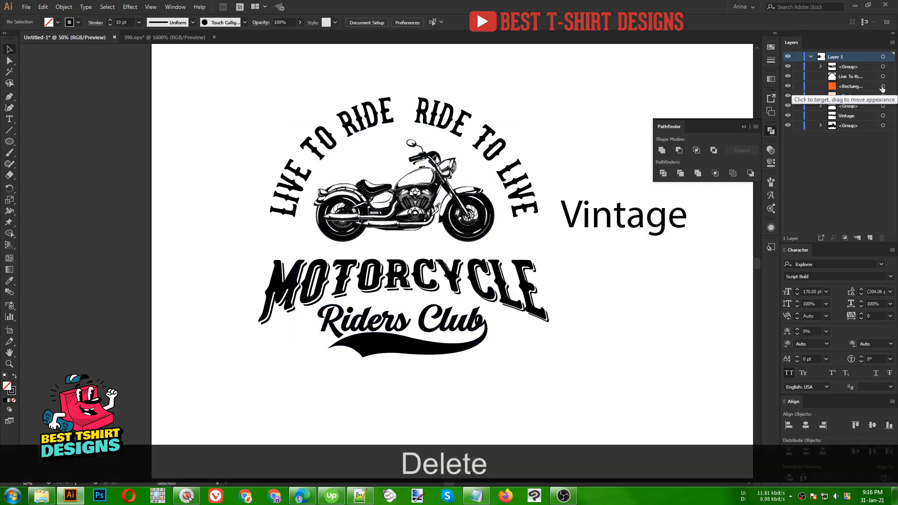
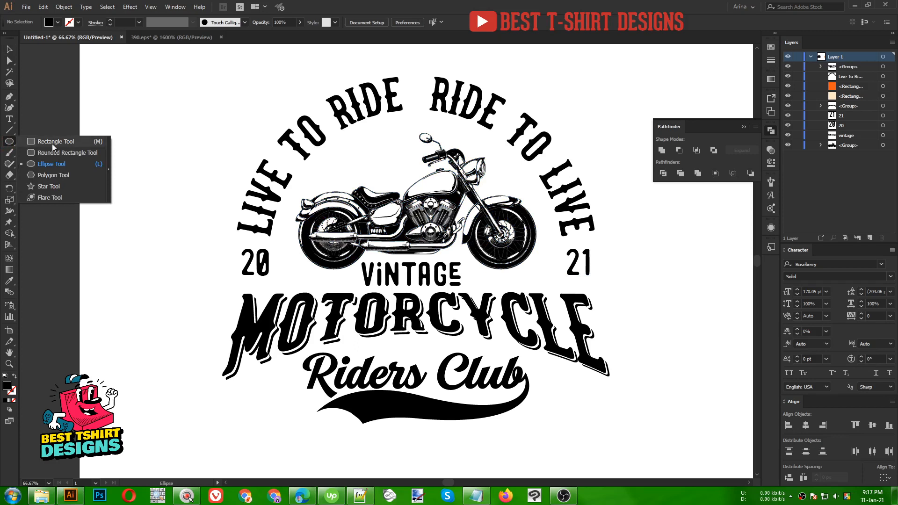
{"action": "left_click", "coordinate": [53, 147]}
{"action": "left_click_drag", "start_coordinate": [96, 206], "coordinate": [168, 265]}
{"action": "key", "text": "shift+v"}
{"action": "left_click_drag", "start_coordinate": [140, 233], "coordinate": [161, 240]}
{"action": "left_click_drag", "start_coordinate": [191, 213], "coordinate": [217, 271]}
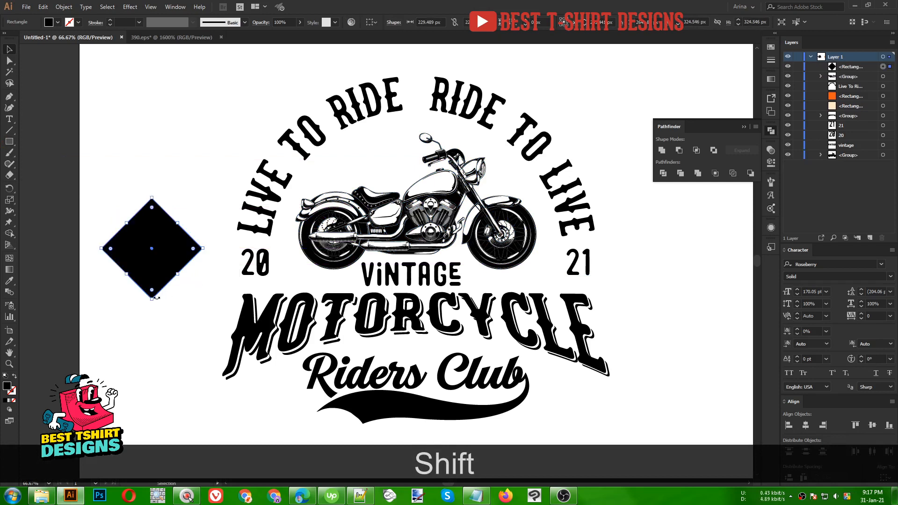
{"action": "left_click_drag", "start_coordinate": [152, 302], "coordinate": [146, 255]}
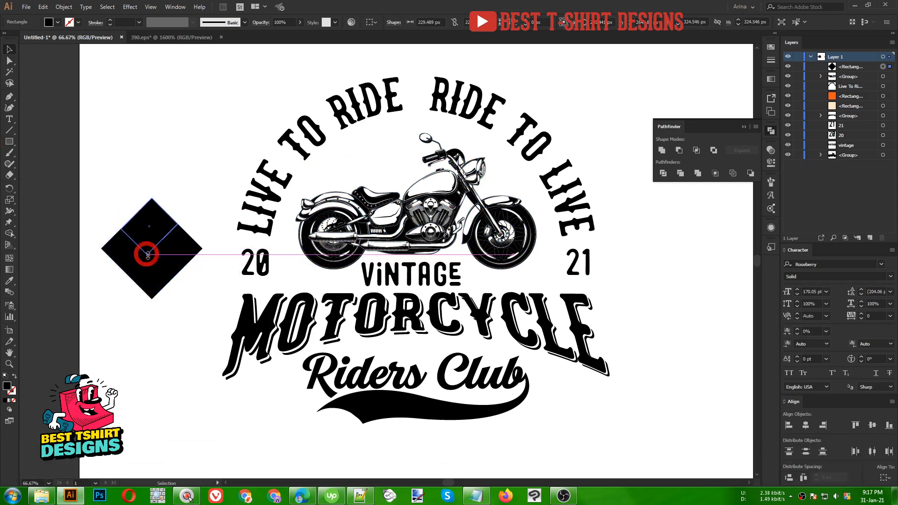
{"action": "key", "text": "ctrl"}
{"action": "key", "text": "ctrl+z"}
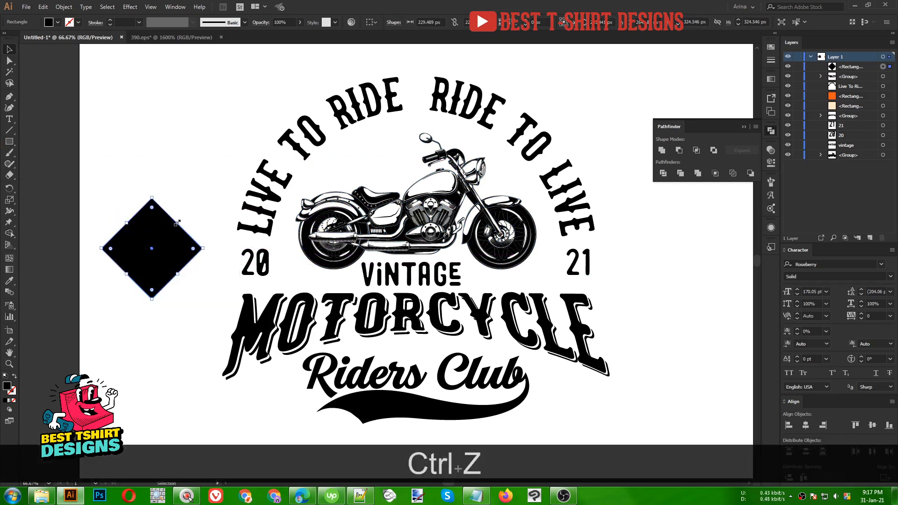
{"action": "left_click_drag", "start_coordinate": [174, 227], "coordinate": [158, 243]}
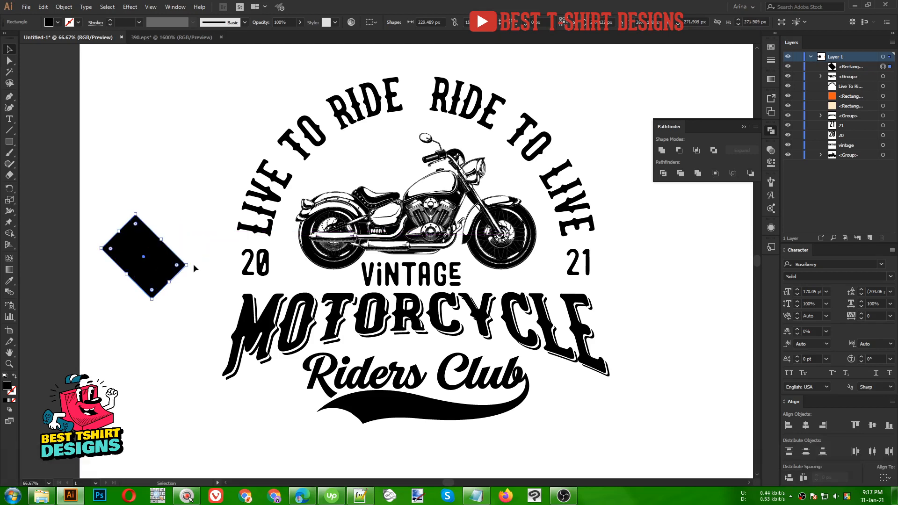
{"action": "key", "text": "shift"}
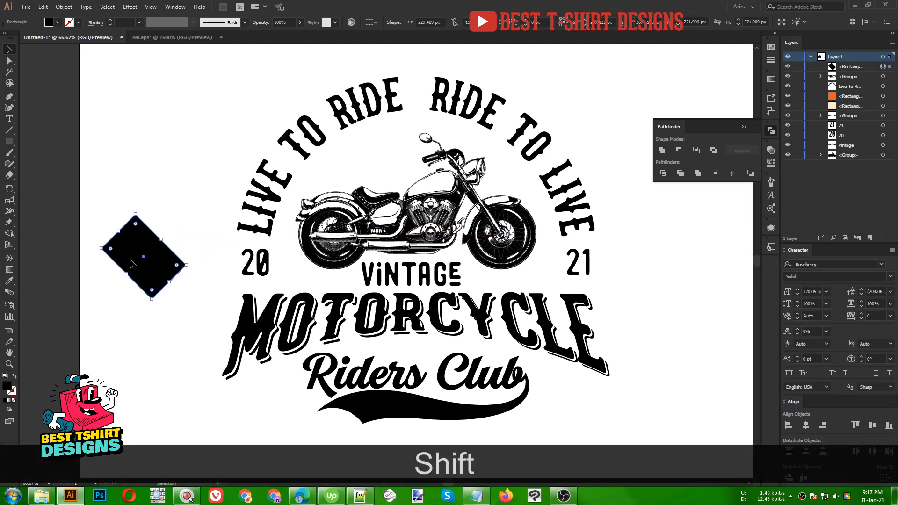
{"action": "key", "text": "Delete"}
- Draw a flat, wide black triangle with the Pen tool in the empty area beside the 20
{"action": "left_click", "coordinate": [9, 96]}
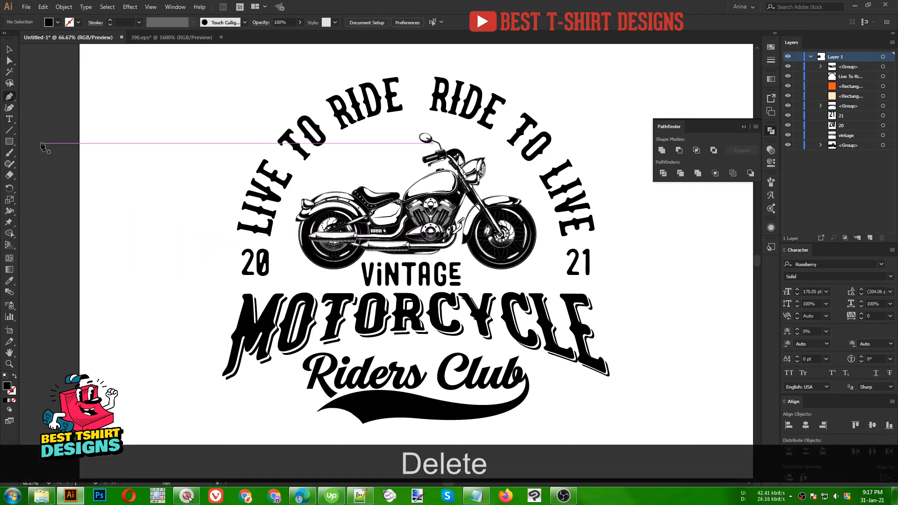
{"action": "left_click", "coordinate": [96, 263]}
{"action": "left_click", "coordinate": [151, 243]}
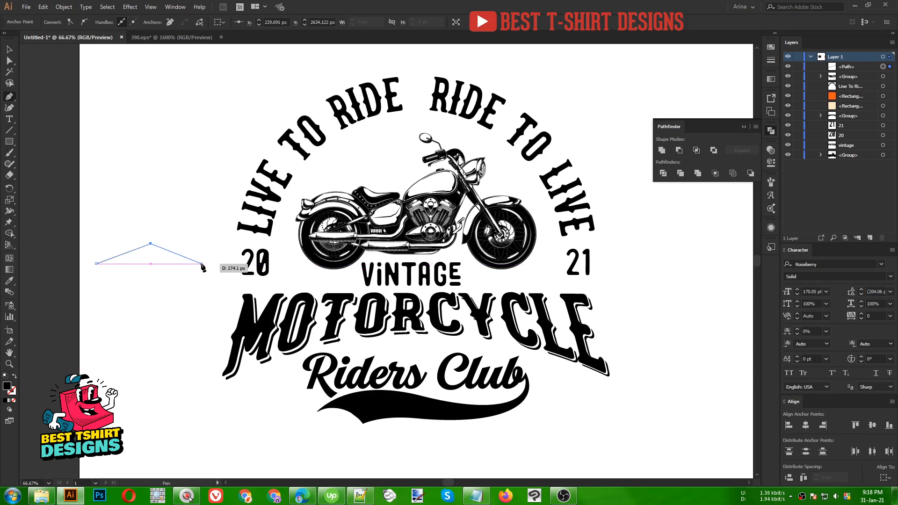
{"action": "left_click", "coordinate": [201, 264]}
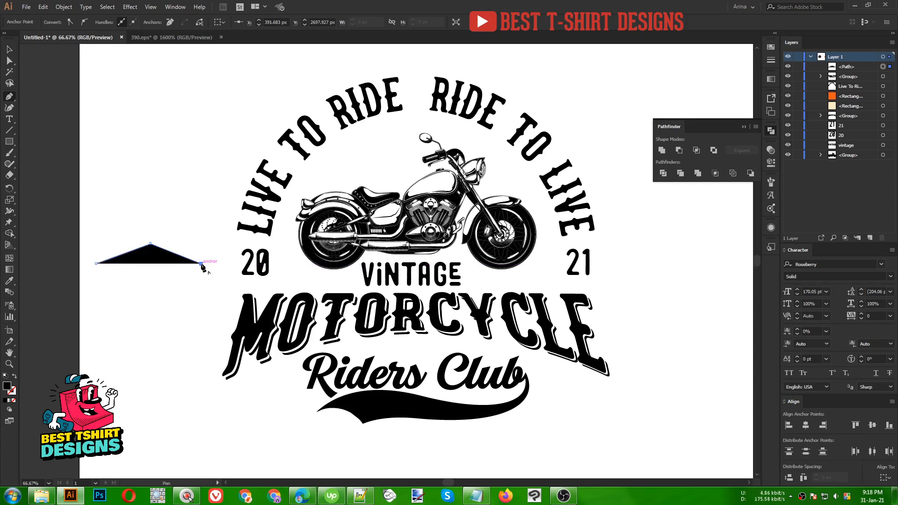
{"action": "key", "text": "v"}
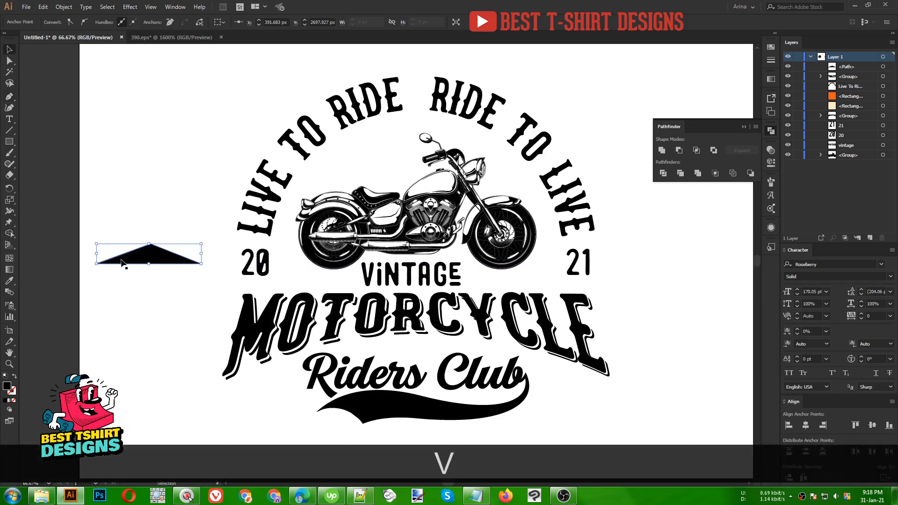
- Duplicate the black triangle downward and flip the copy so both form a wide diamond with slightly overlapping bases
{"action": "left_click", "coordinate": [124, 267]}
{"action": "scroll", "coordinate": [126, 263], "scroll_direction": "up", "scroll_amount": 2}
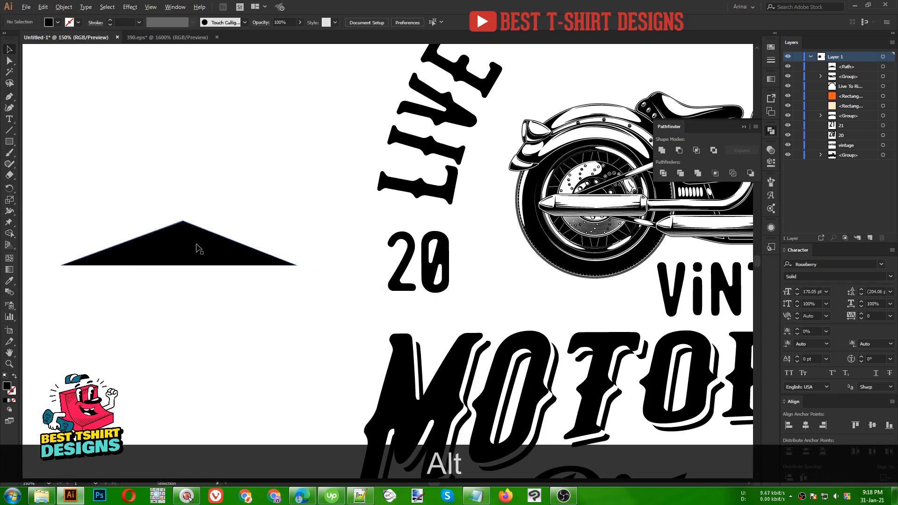
{"action": "left_click_drag", "start_coordinate": [199, 249], "coordinate": [197, 295]}
{"action": "left_click_drag", "start_coordinate": [296, 294], "coordinate": [127, 303]}
{"action": "key", "text": "alt+shift+Up"}
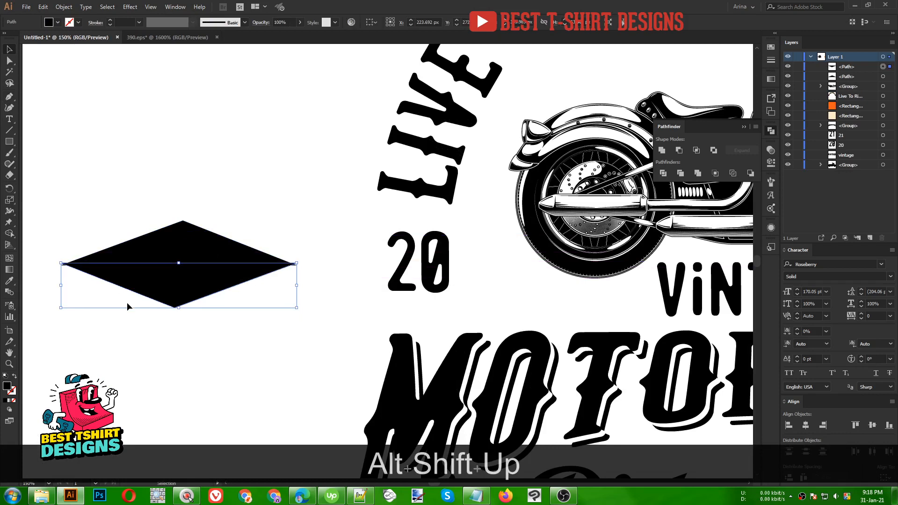
{"action": "left_click", "coordinate": [127, 302]}
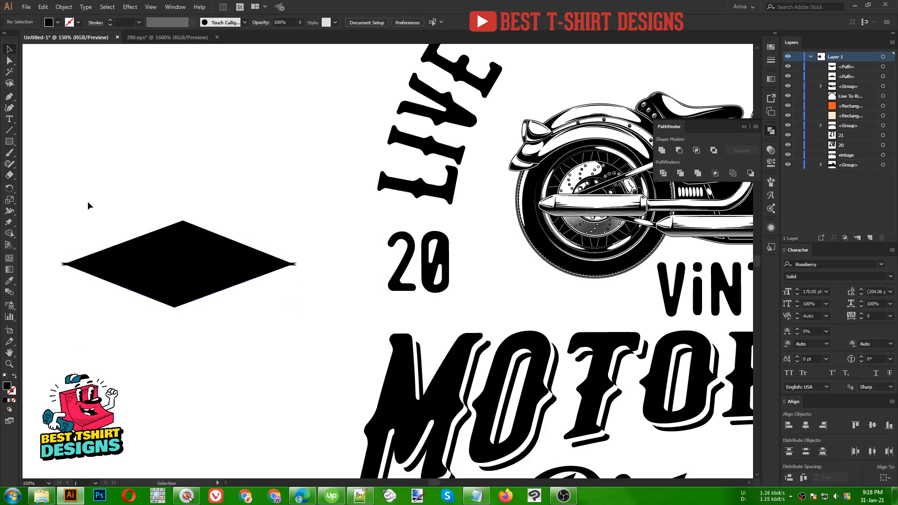
- Select both triangles and remove the stray tips at the diamond's right end with the Shape Builder tool
{"action": "left_click_drag", "start_coordinate": [88, 201], "coordinate": [248, 349]}
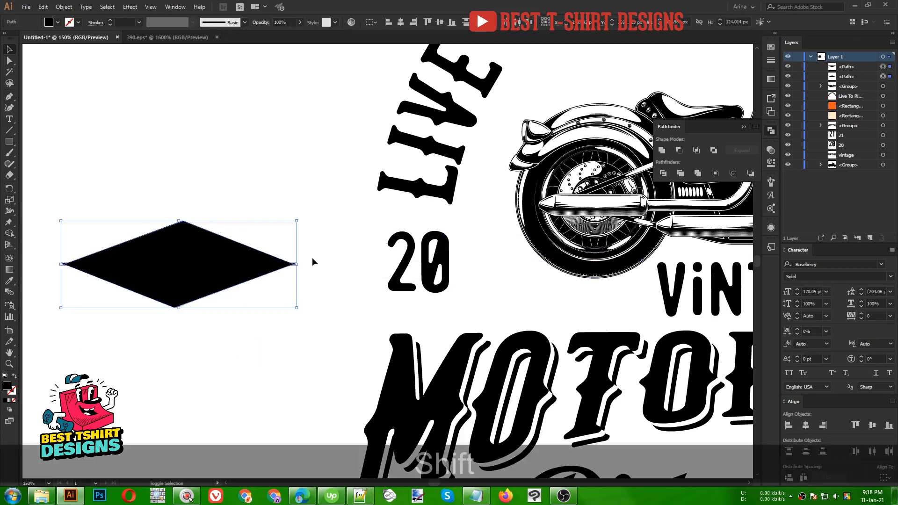
{"action": "key", "text": "shift+m"}
{"action": "scroll", "coordinate": [313, 257], "scroll_direction": "up", "scroll_amount": 5}
{"action": "key", "text": "alt"}
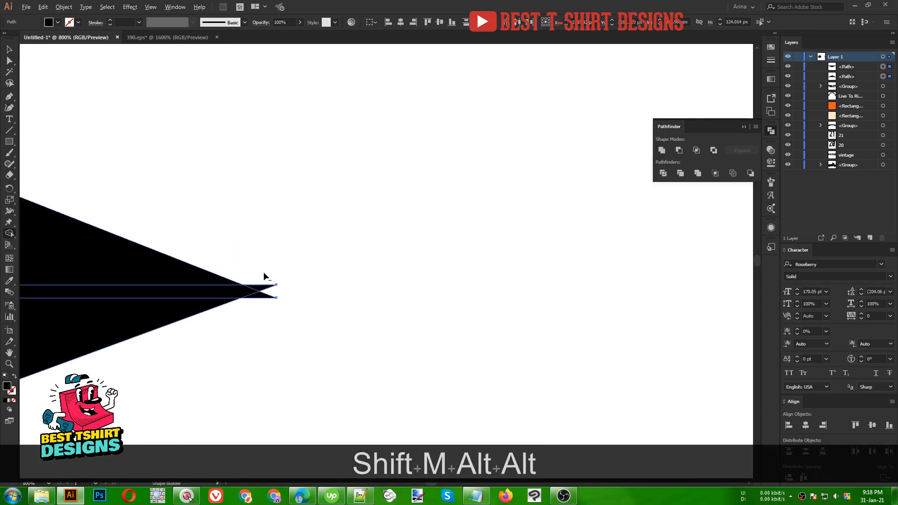
{"action": "left_click_drag", "start_coordinate": [264, 336], "coordinate": [267, 338]}
{"action": "scroll", "coordinate": [459, 271], "scroll_direction": "down", "scroll_amount": 5}
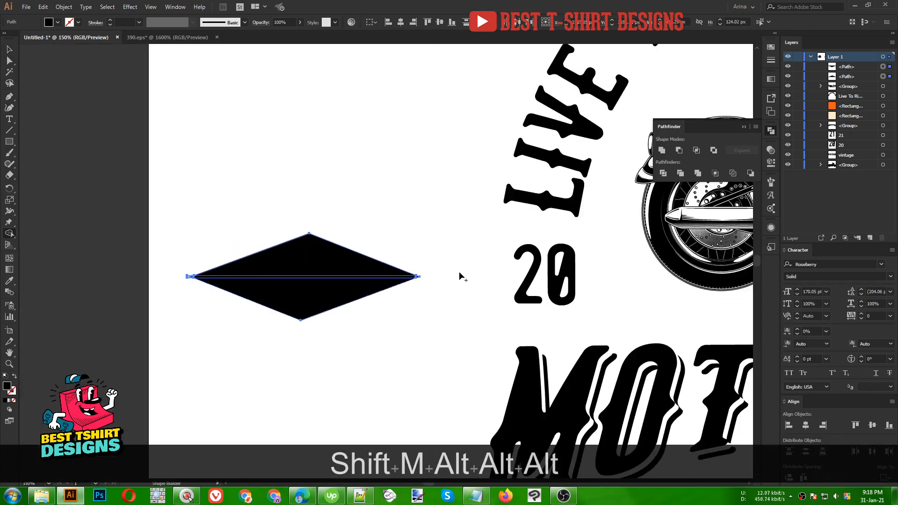
- Remove the stray tips at the diamond's left end and unite the two halves into one shape
{"action": "scroll", "coordinate": [192, 278], "scroll_direction": "up", "scroll_amount": 5}
{"action": "key", "text": "alt"}
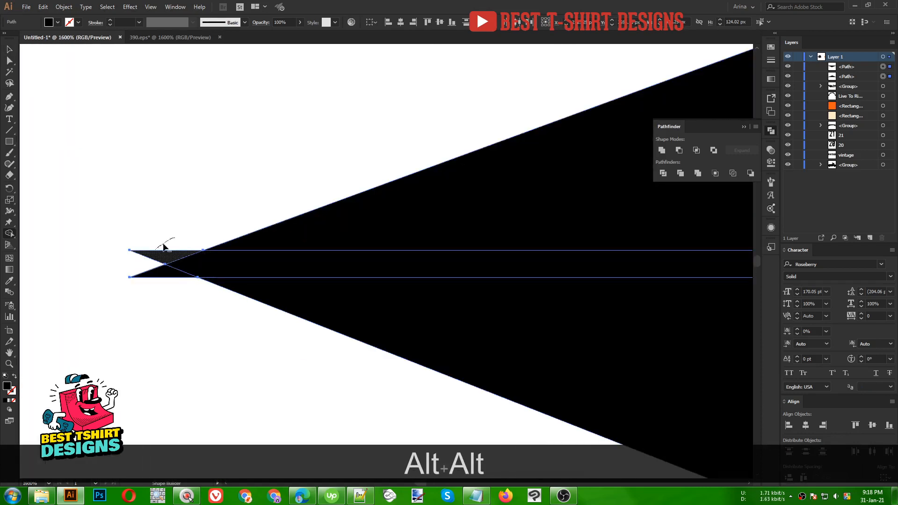
{"action": "left_click_drag", "start_coordinate": [195, 309], "coordinate": [195, 309]}
{"action": "key", "text": "alt"}
{"action": "scroll", "coordinate": [94, 245], "scroll_direction": "down", "scroll_amount": 6}
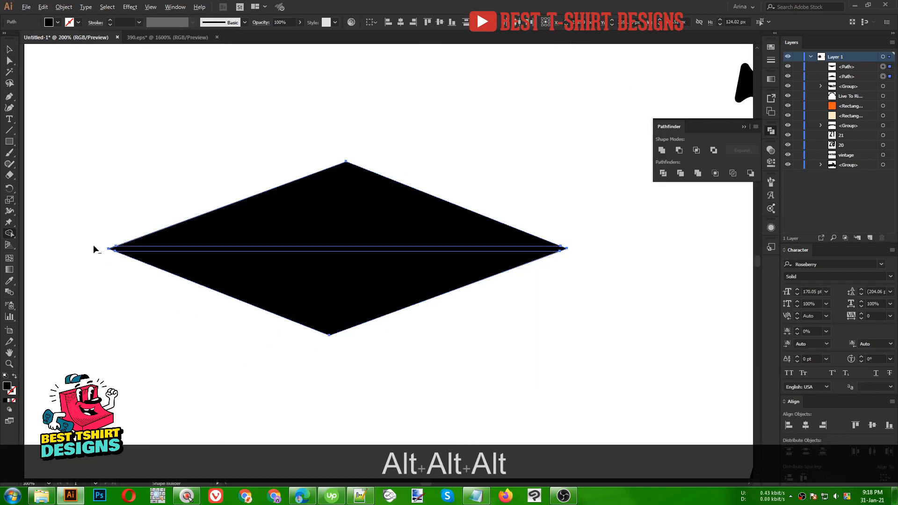
{"action": "key", "text": "v"}
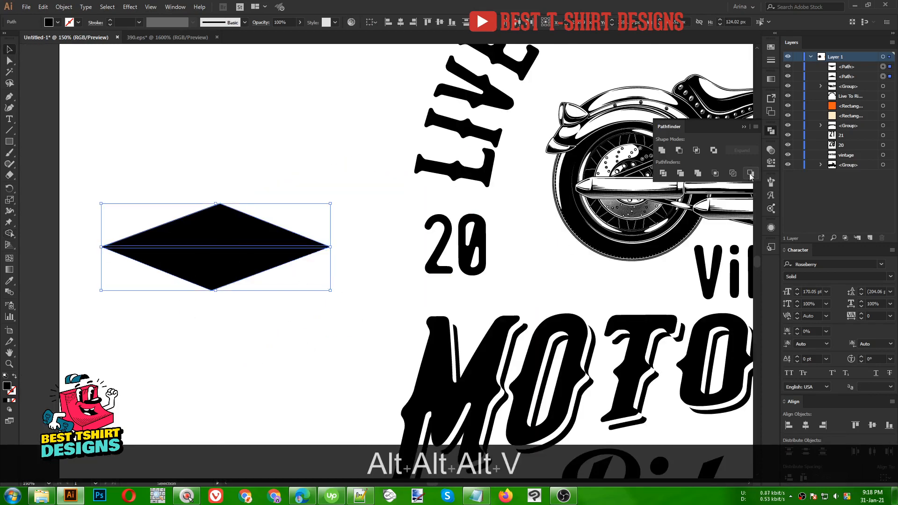
{"action": "left_click", "coordinate": [662, 150]}
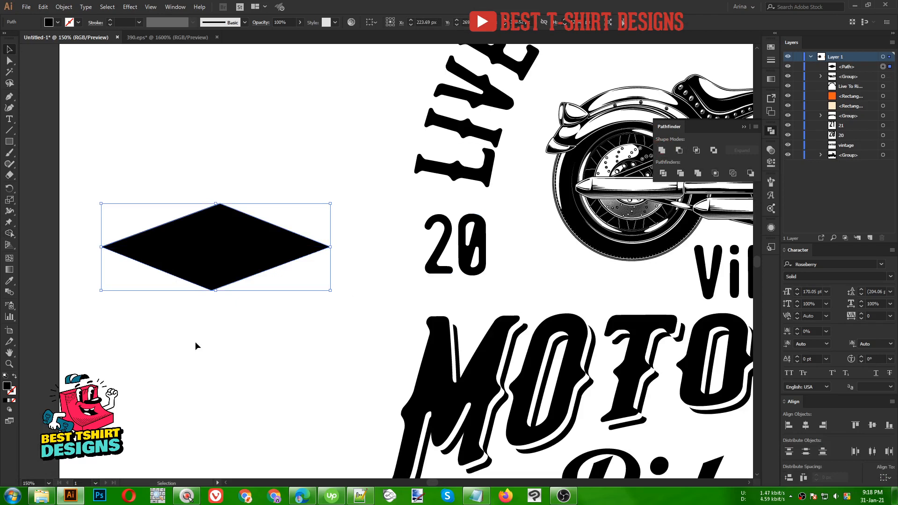
- Offset the diamond's path by 15 px with miter joins to add a larger diamond around it
{"action": "left_click", "coordinate": [194, 301]}
{"action": "left_click", "coordinate": [225, 270]}
{"action": "left_click", "coordinate": [64, 7]}
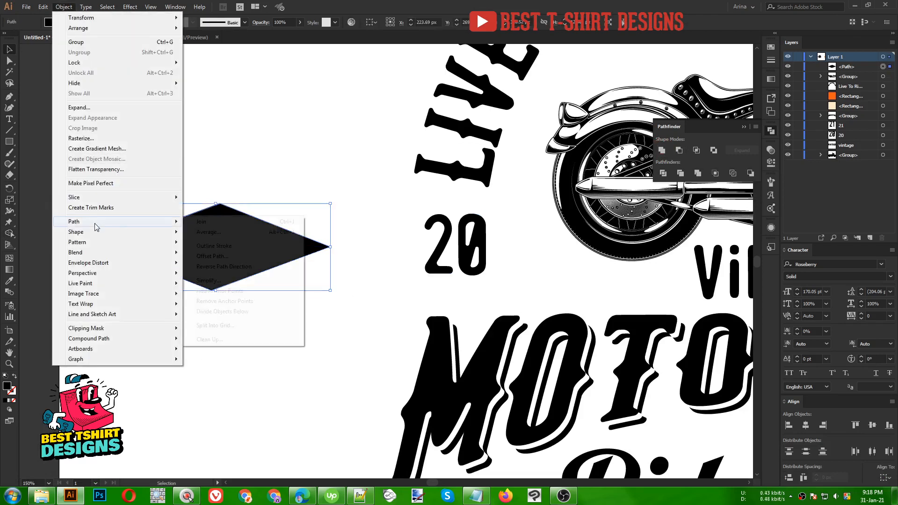
{"action": "mouse_move", "coordinate": [96, 222]}
{"action": "left_click", "coordinate": [211, 257]}
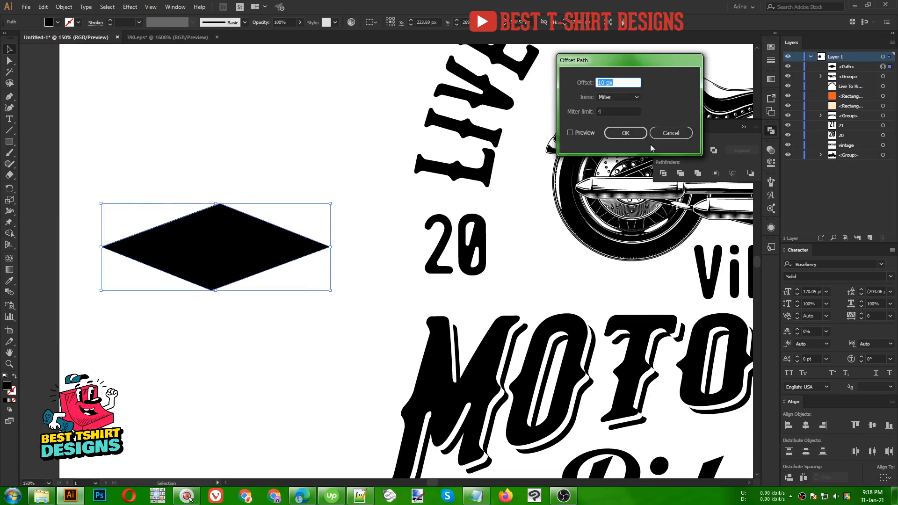
{"action": "left_click", "coordinate": [590, 133]}
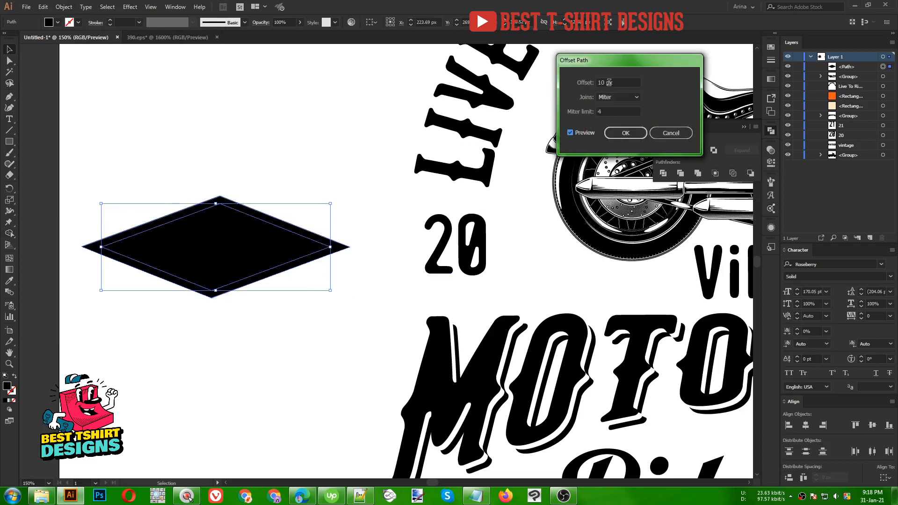
{"action": "key", "text": "shift+Up"}
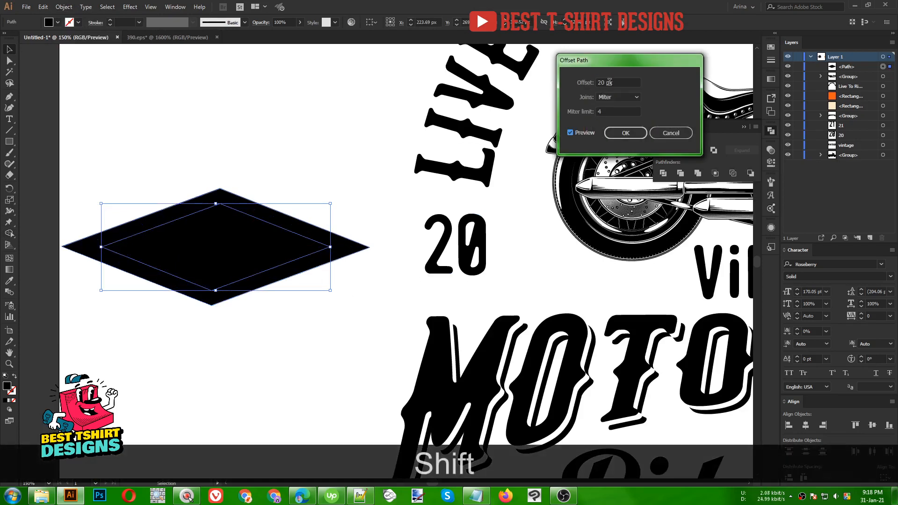
{"action": "key", "text": "Down"}
{"action": "key", "text": "Down"}
{"action": "key", "text": "Down"}
{"action": "key", "text": "Down"}
{"action": "key", "text": "Down"}
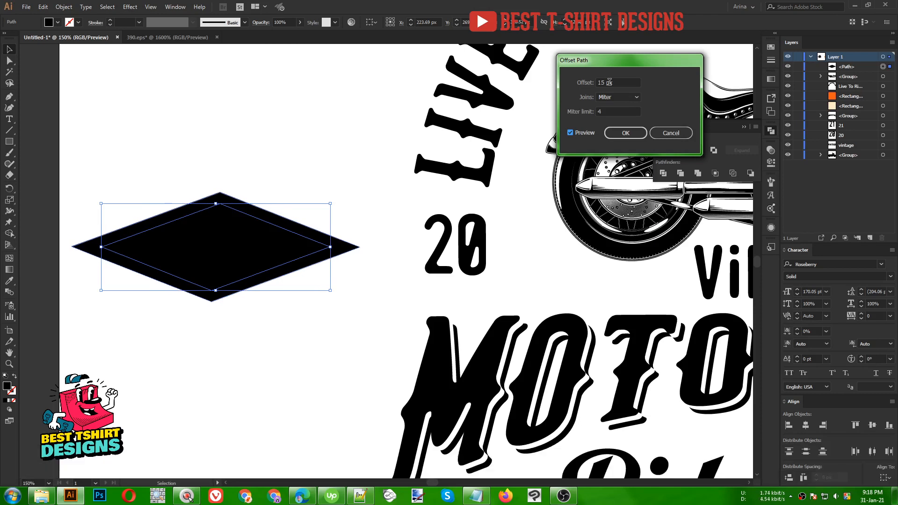
{"action": "left_click", "coordinate": [617, 132]}
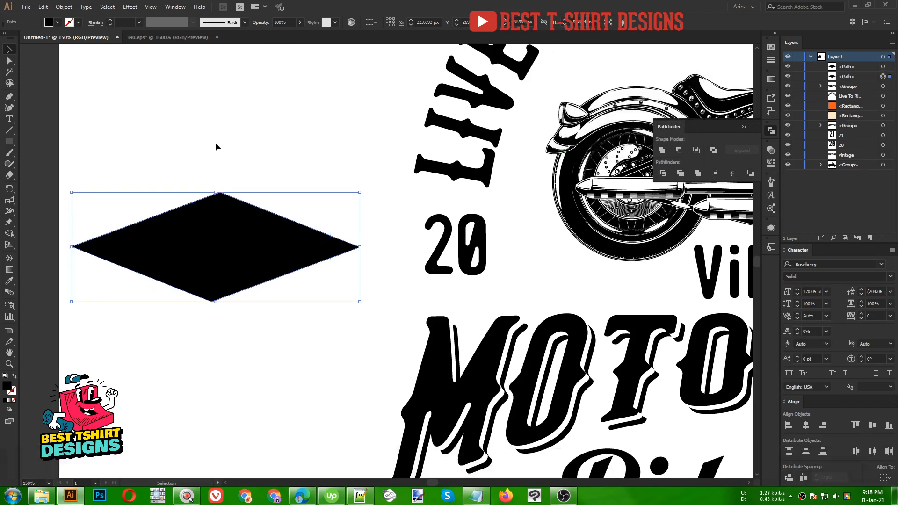
- Turn the larger diamond into an unfilled black outline with a 10 pt stroke
{"action": "key", "text": "shift+x"}
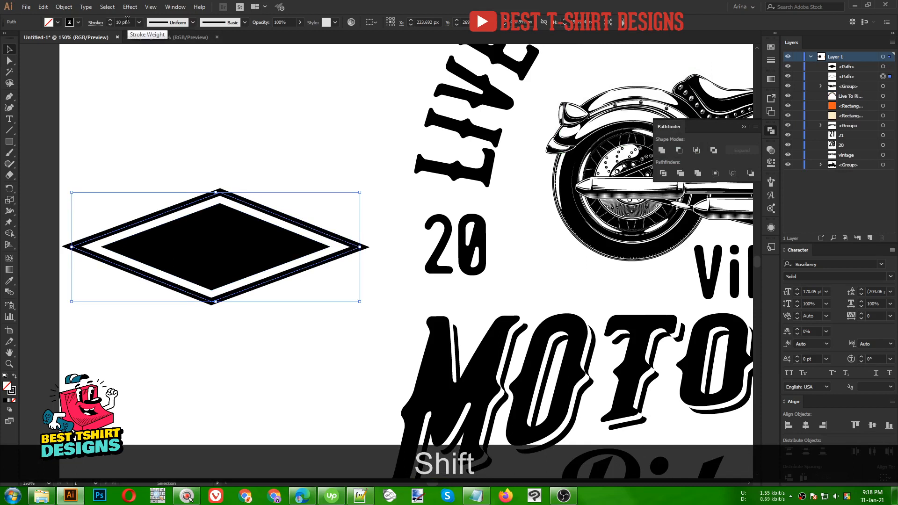
{"action": "left_click", "coordinate": [161, 134]}
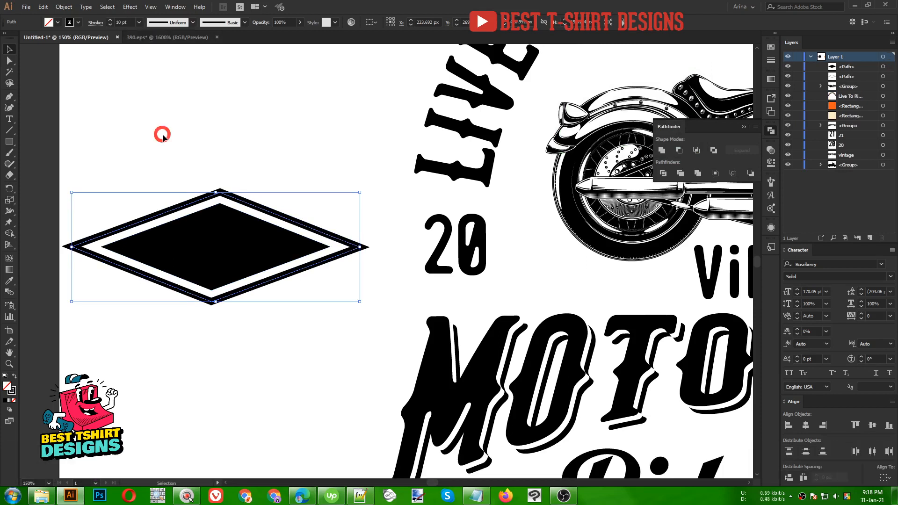
{"action": "left_click_drag", "start_coordinate": [204, 233], "coordinate": [268, 360]}
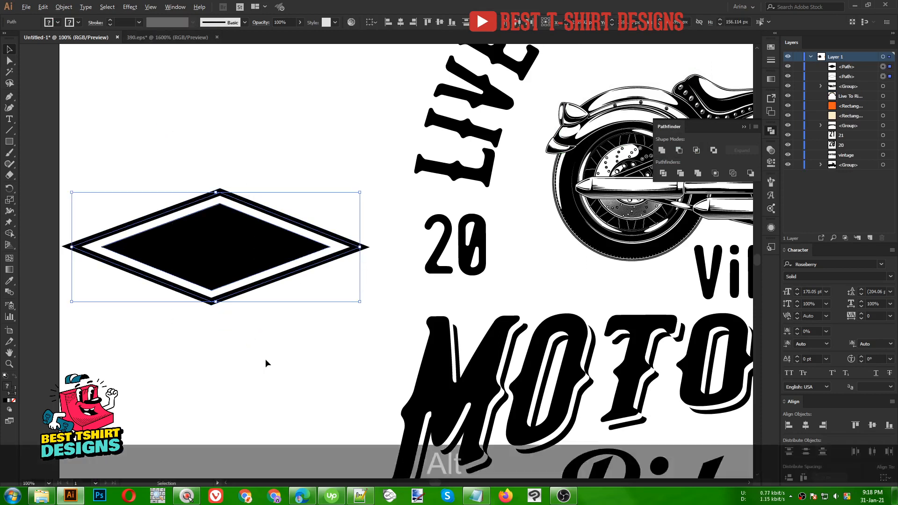
{"action": "scroll", "coordinate": [266, 358], "scroll_direction": "down", "scroll_amount": 1}
{"action": "left_click", "coordinate": [265, 358]}
- Move the 20 text below the diamond badge and change its wording to "Est."
{"action": "left_click_drag", "start_coordinate": [409, 278], "coordinate": [224, 363]}
{"action": "double_click", "coordinate": [224, 361]}
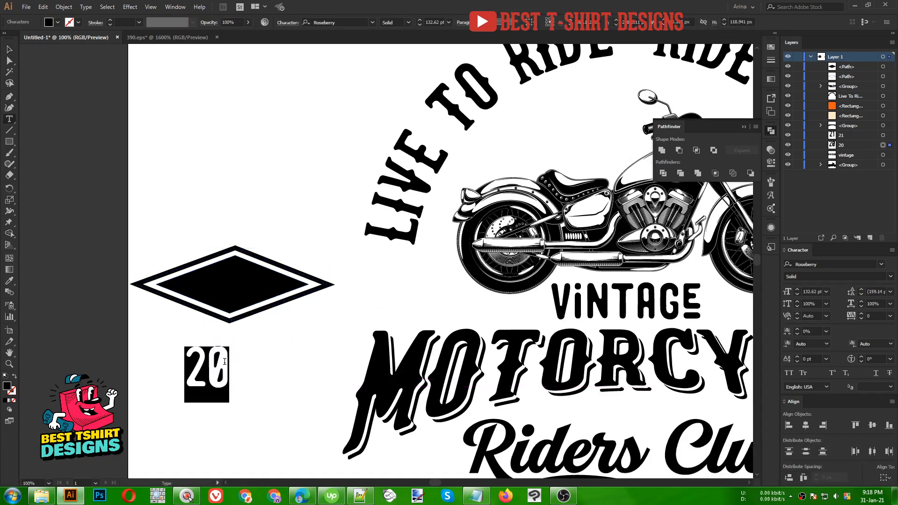
{"action": "type", "text": "20"}
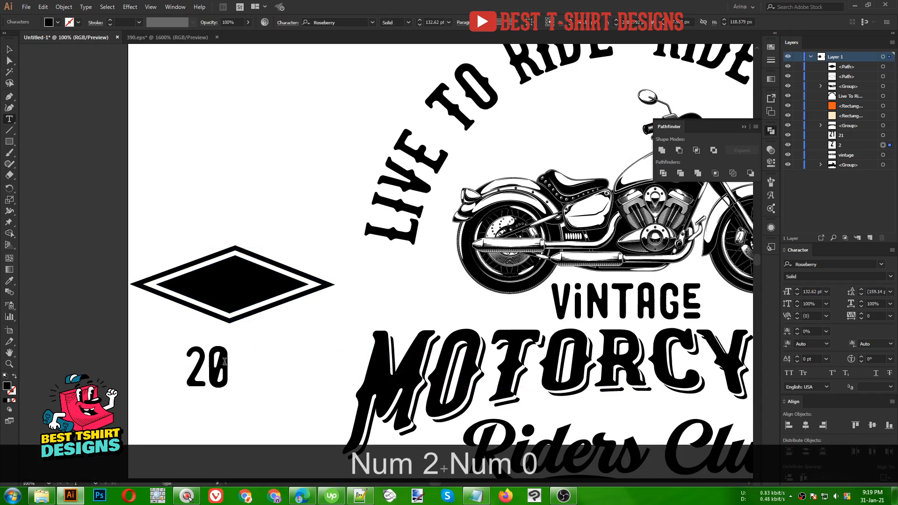
{"action": "key", "text": "BackSpace"}
{"action": "key", "text": "BackSpace"}
{"action": "type", "text": "Est"}
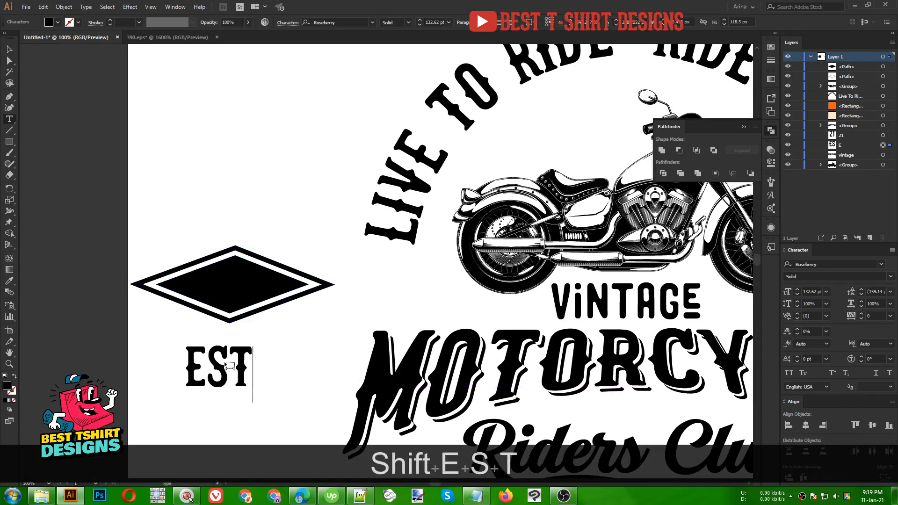
{"action": "type", "text": "."}
{"action": "left_click", "coordinate": [9, 49]}
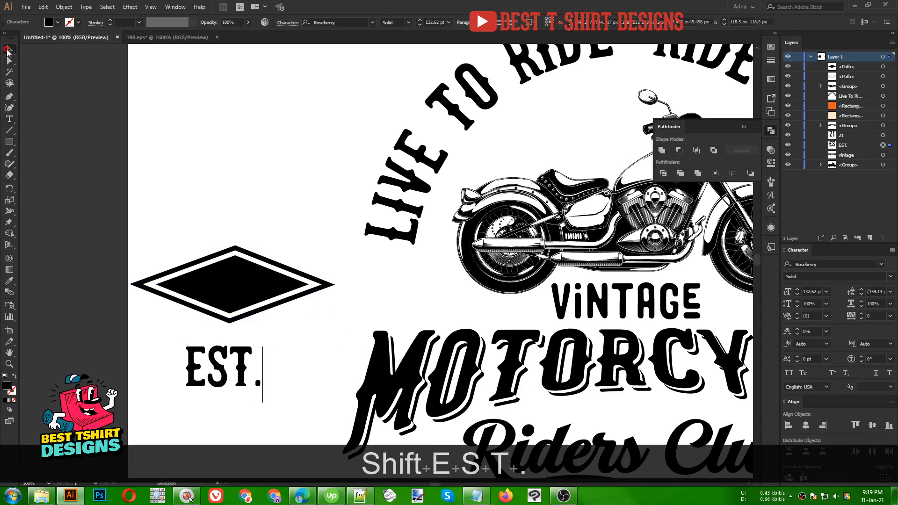
- Shrink the EST. text to about 95 pt over the inner diamond and move it in place into that diamond's opacity mask
{"action": "left_click_drag", "start_coordinate": [262, 374], "coordinate": [260, 286]}
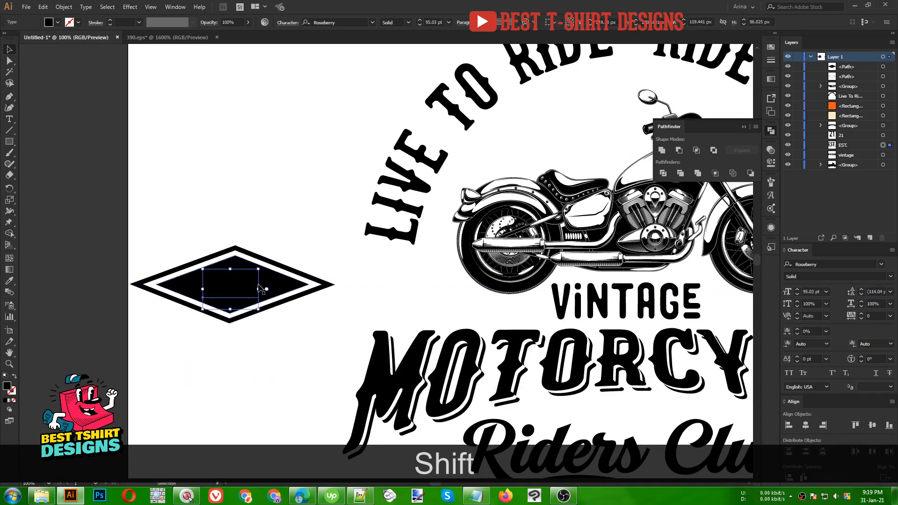
{"action": "key", "text": "shift+ctrl+x"}
{"action": "left_click", "coordinate": [244, 280]}
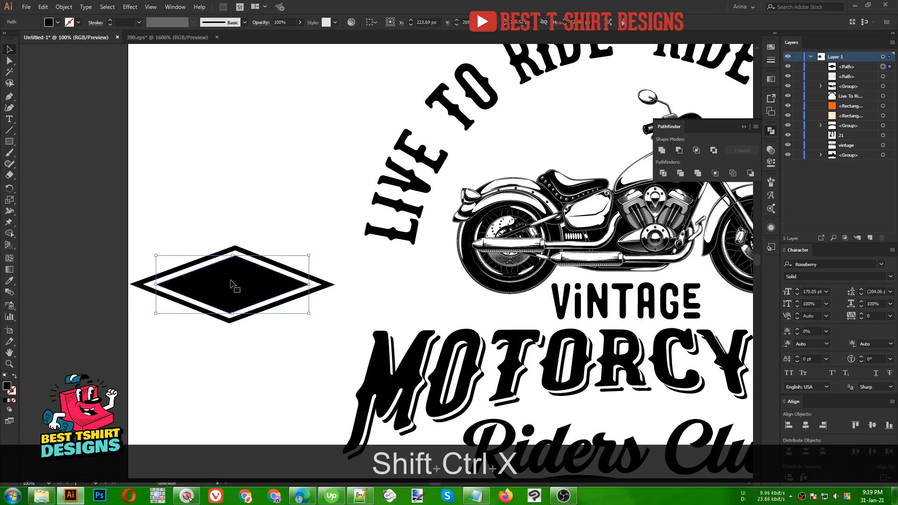
{"action": "left_click", "coordinate": [770, 150]}
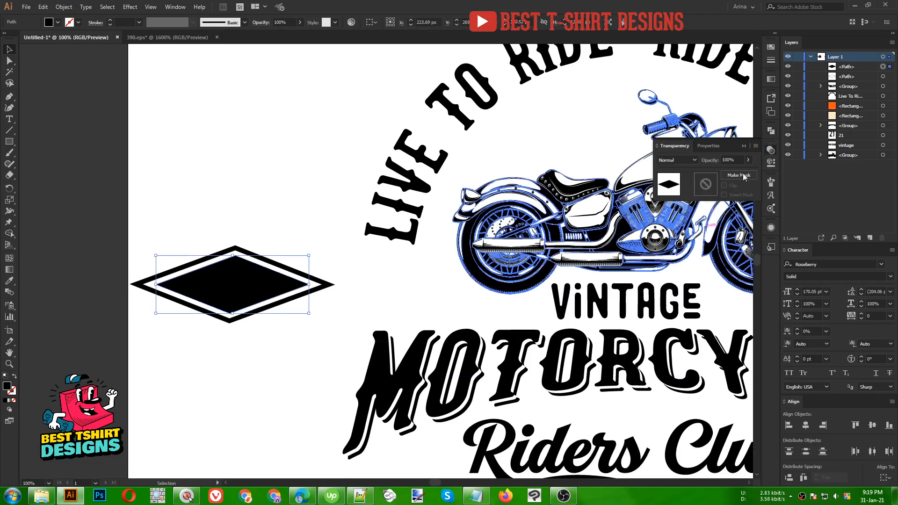
{"action": "left_click", "coordinate": [707, 187]}
{"action": "key", "text": "ctrl+f"}
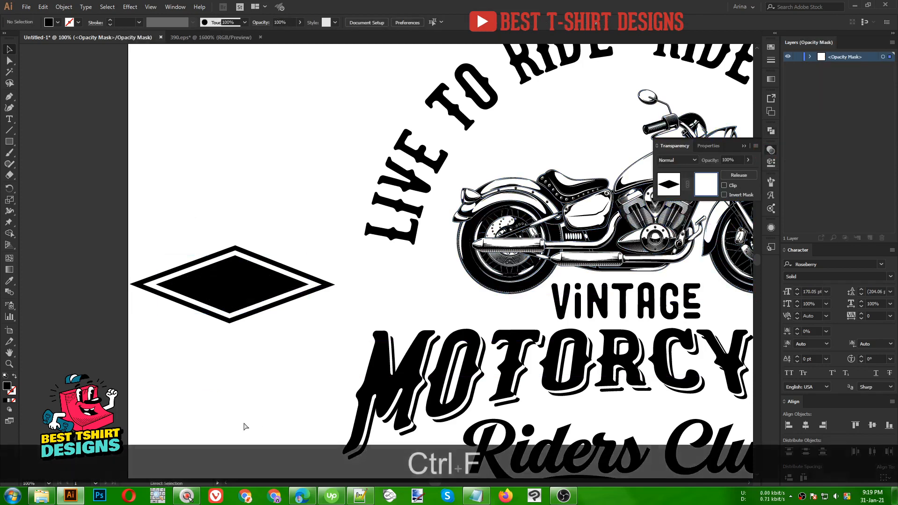
- Center the EST. text inside the diamond and leave opacity mask editing
{"action": "scroll", "coordinate": [215, 274], "scroll_direction": "up", "scroll_amount": 3}
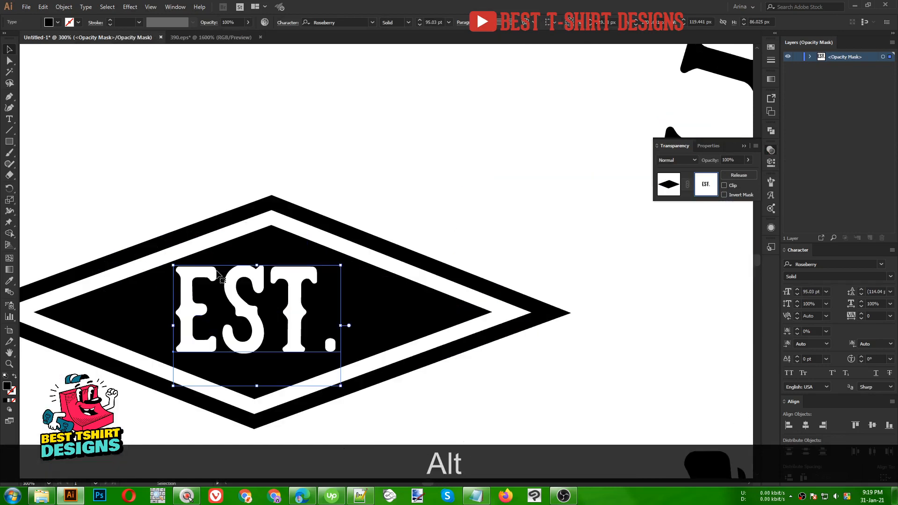
{"action": "scroll", "coordinate": [307, 320], "scroll_direction": "down", "scroll_amount": 1}
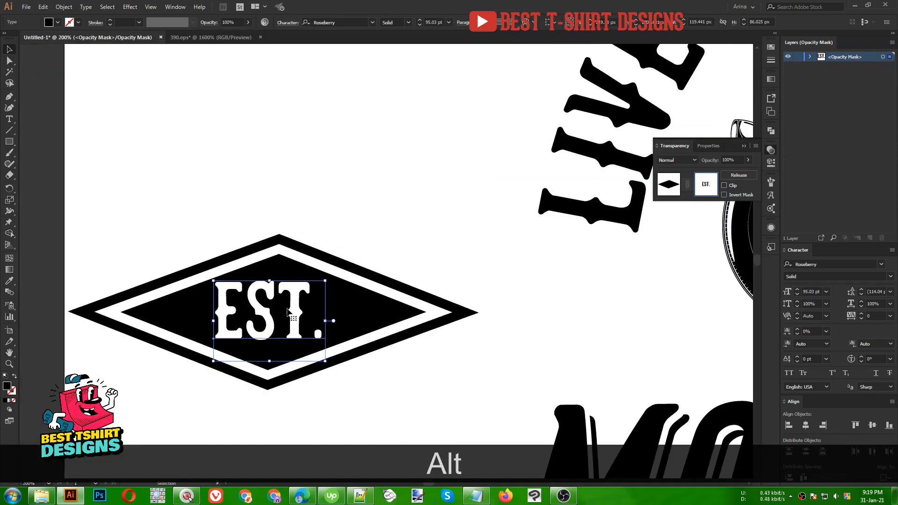
{"action": "left_click_drag", "start_coordinate": [297, 313], "coordinate": [299, 312]}
{"action": "left_click", "coordinate": [310, 195]}
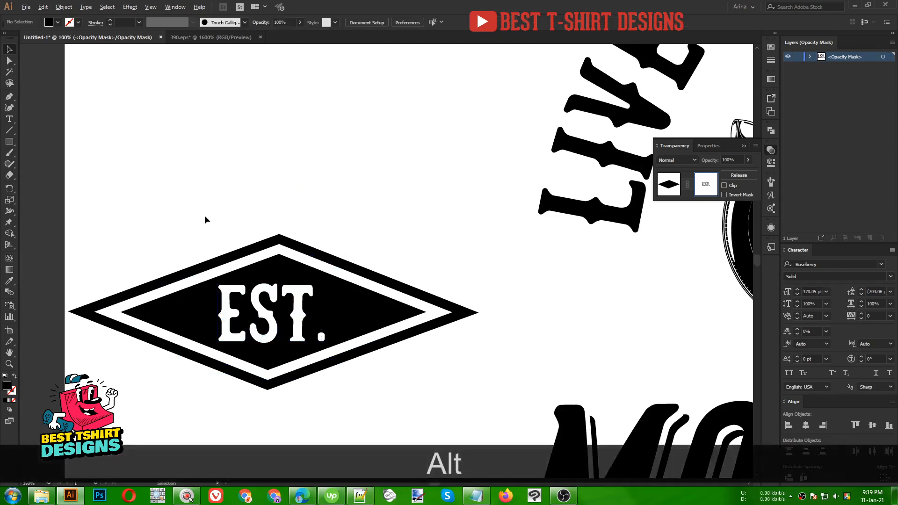
{"action": "scroll", "coordinate": [205, 216], "scroll_direction": "down", "scroll_amount": 2}
{"action": "left_click", "coordinate": [669, 177]}
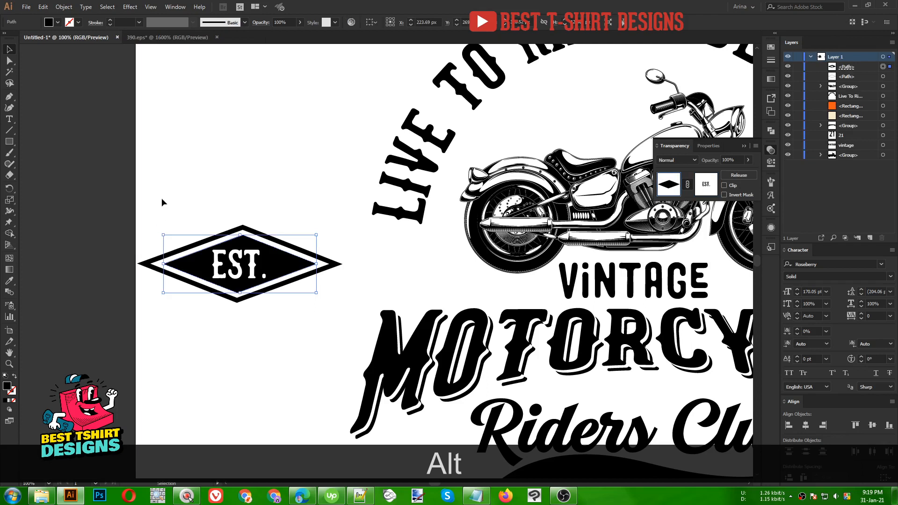
- Duplicate the complete EST. diamond badge directly below the original
{"action": "left_click_drag", "start_coordinate": [170, 177], "coordinate": [270, 329]}
{"action": "left_click_drag", "start_coordinate": [258, 273], "coordinate": [271, 346]}
{"action": "left_click", "coordinate": [294, 319]}
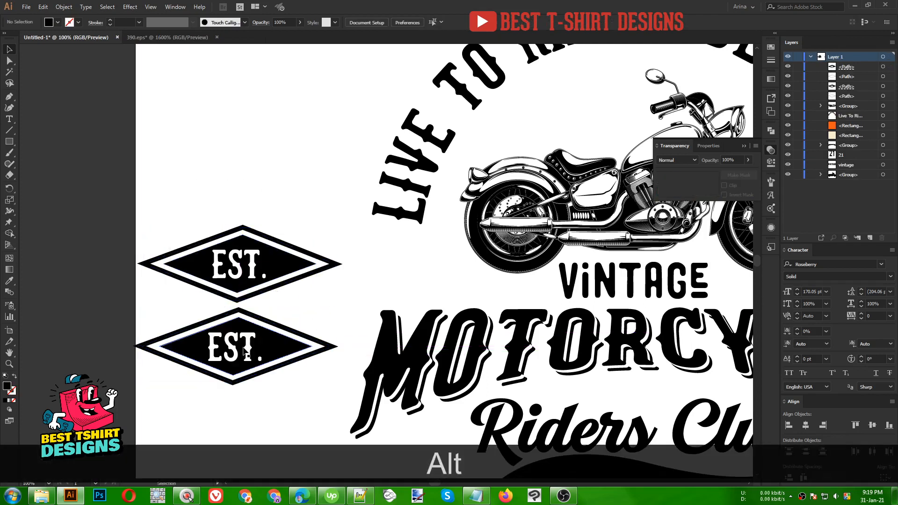
- Change the text in the lower badge's opacity mask to 2021
{"action": "left_click", "coordinate": [246, 352]}
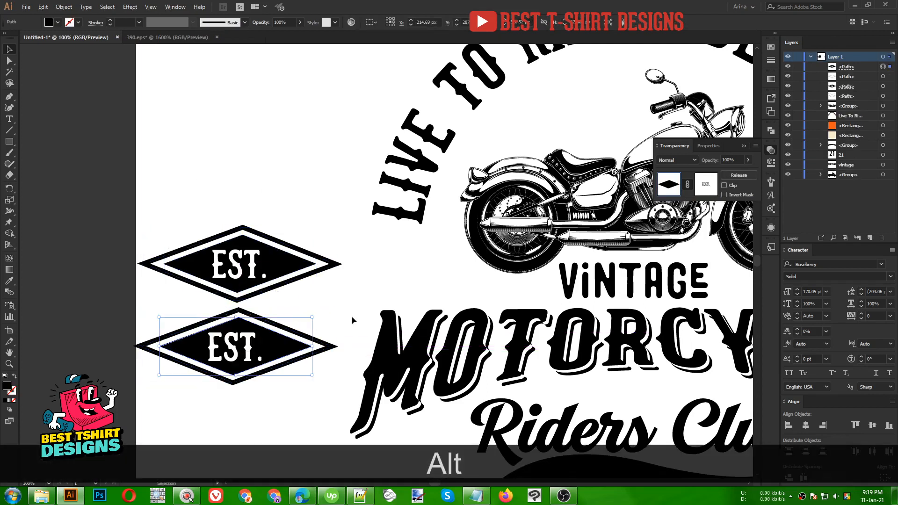
{"action": "left_click", "coordinate": [698, 185]}
{"action": "key", "text": "t"}
{"action": "double_click", "coordinate": [229, 347]}
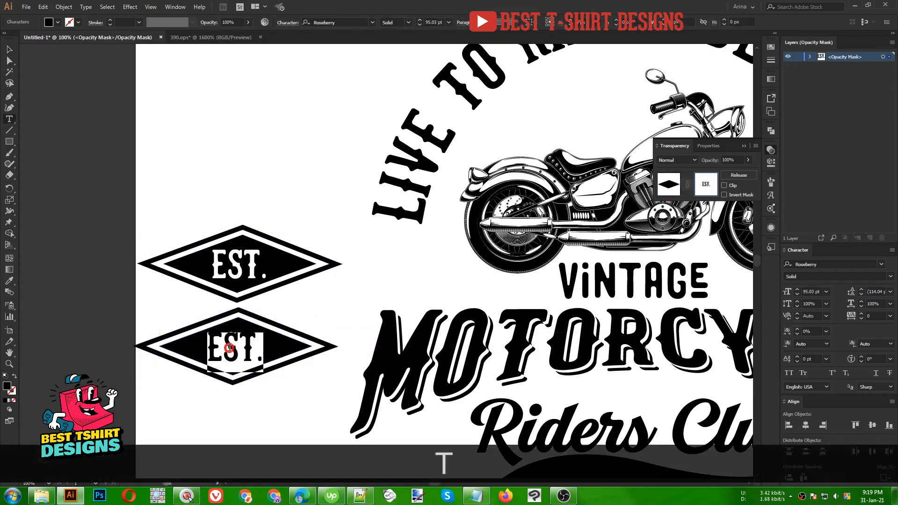
{"action": "type", "text": "2021"}
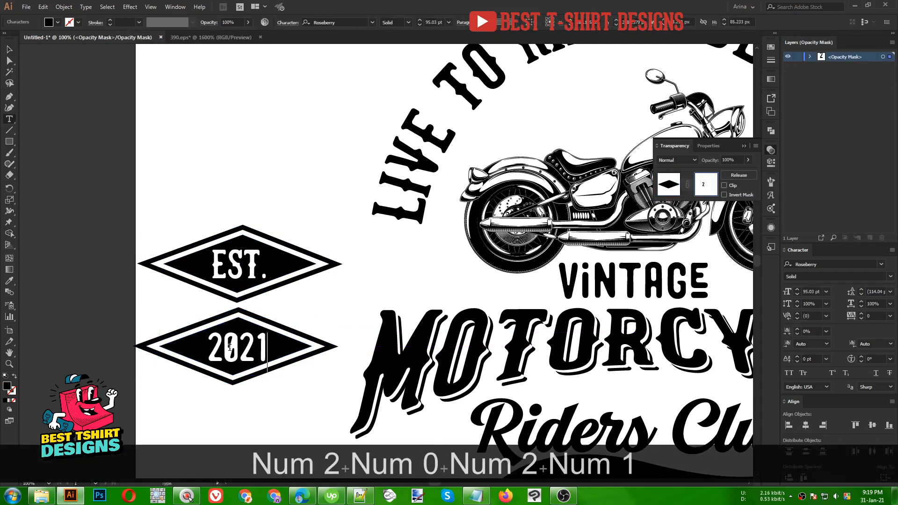
- Shrink the 2021 text to about 90 pt, center it in the lower diamond and leave opacity mask editing
{"action": "left_click", "coordinate": [9, 49]}
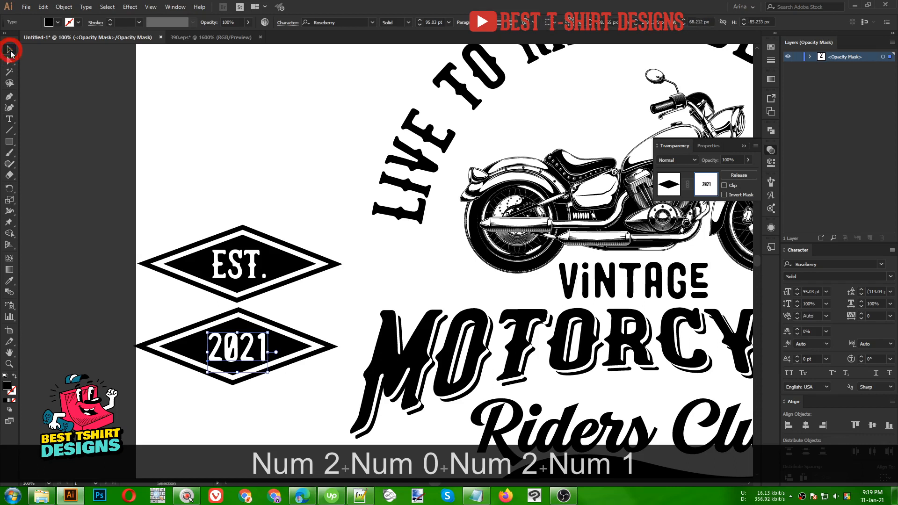
{"action": "left_click", "coordinate": [264, 353]}
{"action": "left_click_drag", "start_coordinate": [265, 352], "coordinate": [264, 352]}
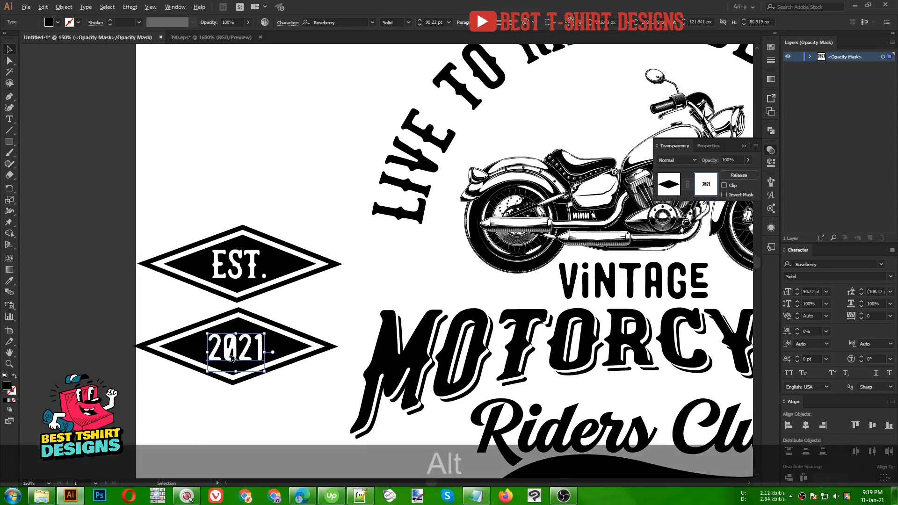
{"action": "scroll", "coordinate": [232, 356], "scroll_direction": "up", "scroll_amount": 2}
{"action": "left_click_drag", "start_coordinate": [235, 346], "coordinate": [234, 345]}
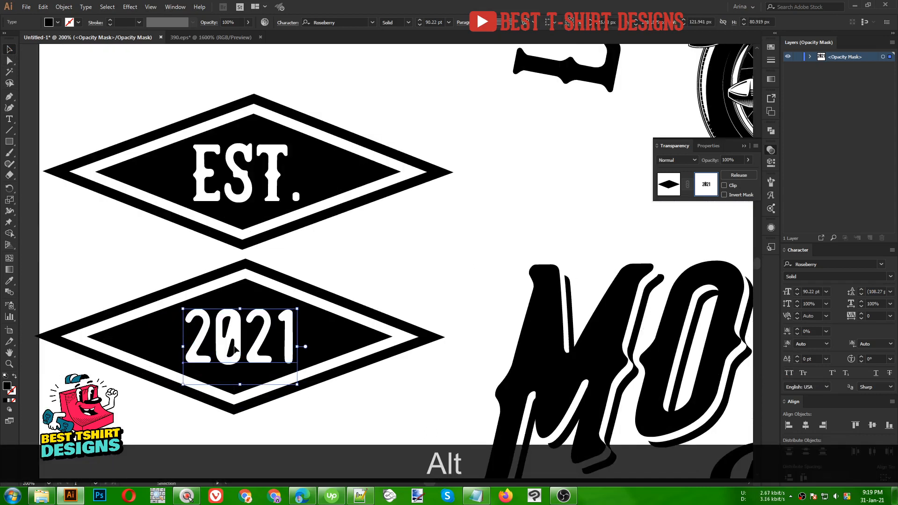
{"action": "scroll", "coordinate": [235, 346], "scroll_direction": "down", "scroll_amount": 2}
{"action": "scroll", "coordinate": [234, 349], "scroll_direction": "down", "scroll_amount": 1}
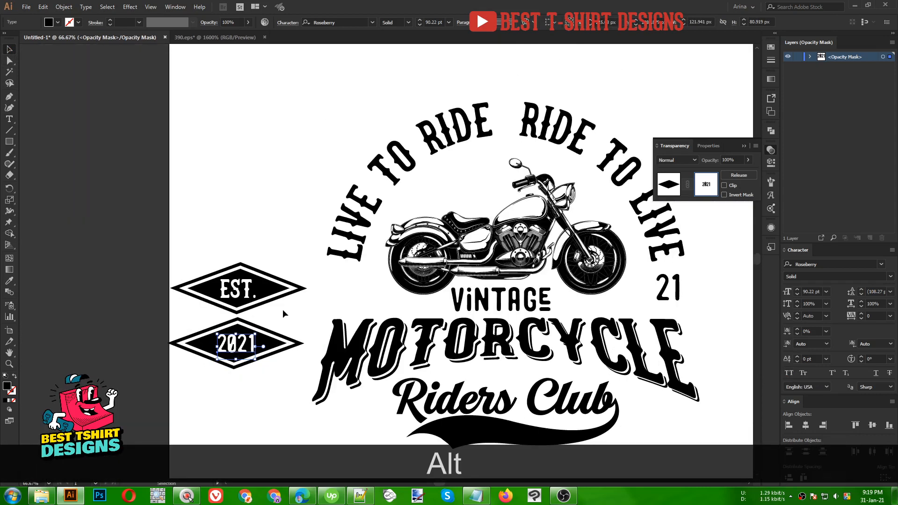
{"action": "left_click", "coordinate": [669, 184]}
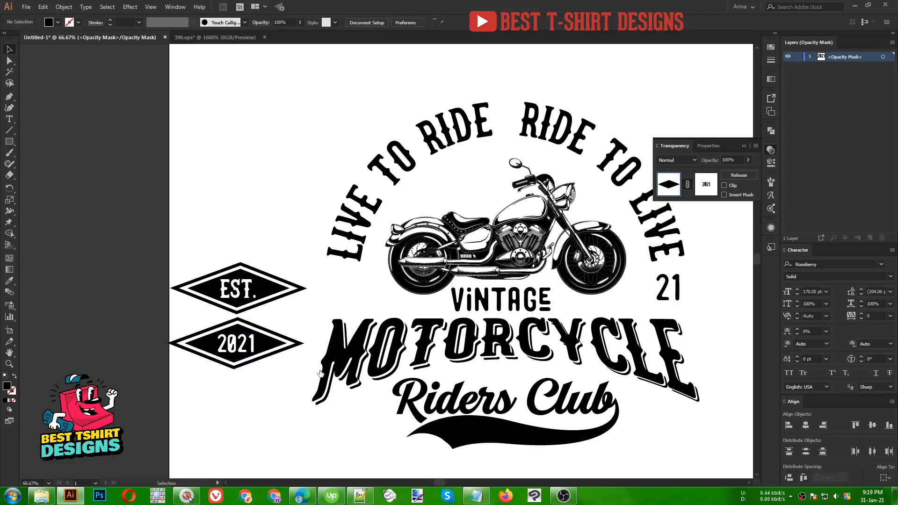
- Group the parts of the 2021 badge and of the EST. badge separately, and align both badges on their horizontal centers
{"action": "left_click", "coordinate": [219, 408]}
{"action": "left_click_drag", "start_coordinate": [261, 385], "coordinate": [176, 329]}
{"action": "key", "text": "ctrl+g"}
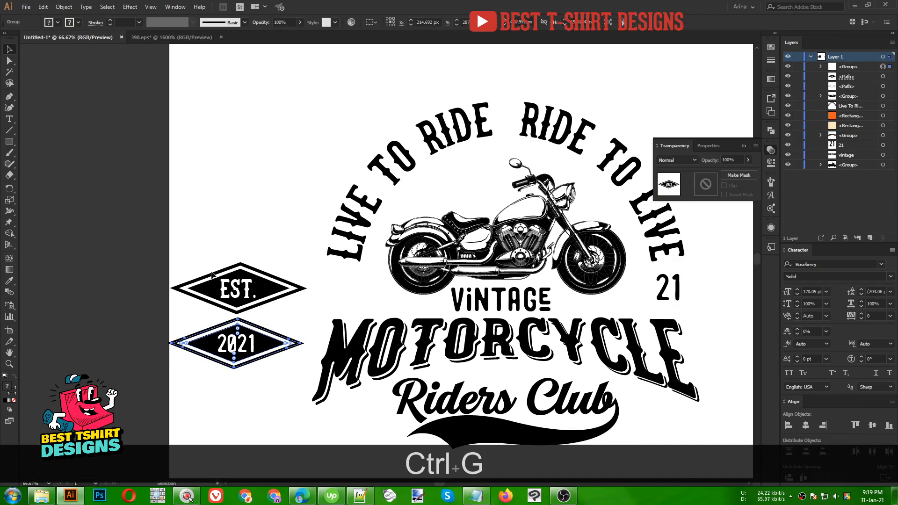
{"action": "left_click_drag", "start_coordinate": [208, 253], "coordinate": [283, 314]}
{"action": "key", "text": "ctrl+g"}
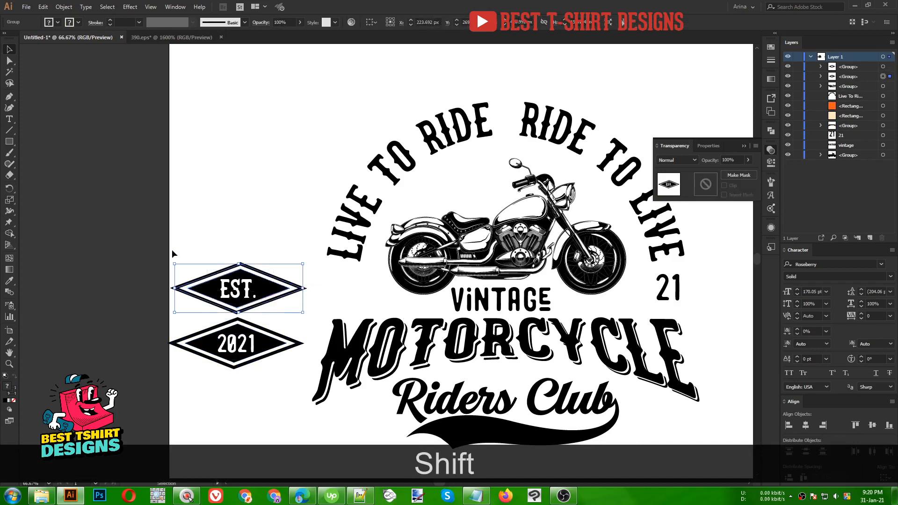
{"action": "left_click_drag", "start_coordinate": [194, 248], "coordinate": [272, 396]}
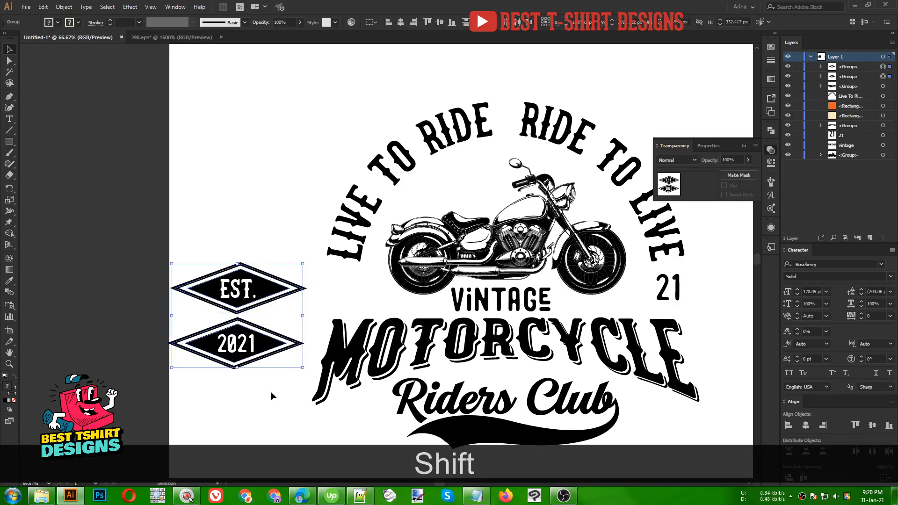
{"action": "left_click", "coordinate": [388, 22]}
- Shrink both badges and place them below the slogan's ends, EST. beside the rear wheel and 2021 replacing the loose 21 text
{"action": "left_click_drag", "start_coordinate": [301, 312], "coordinate": [348, 293]}
{"action": "left_click", "coordinate": [247, 393]}
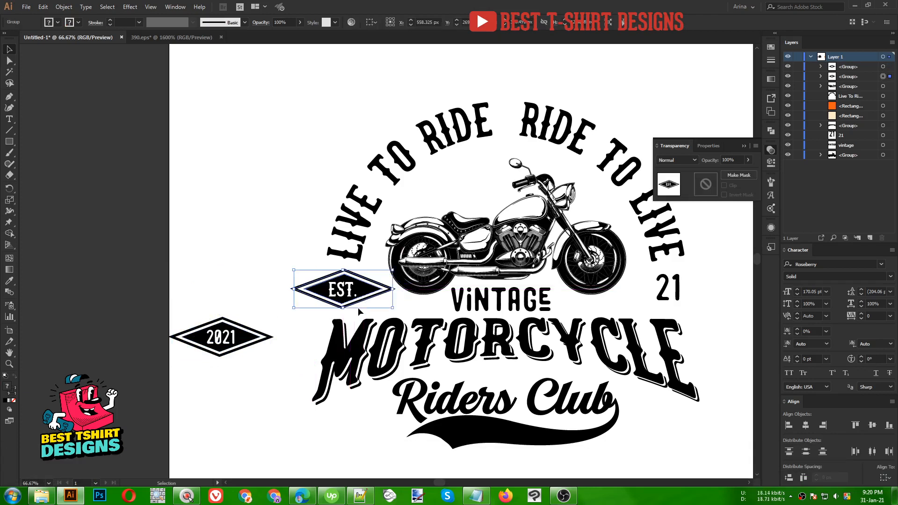
{"action": "left_click_drag", "start_coordinate": [236, 337], "coordinate": [676, 286]}
{"action": "left_click", "coordinate": [676, 287]}
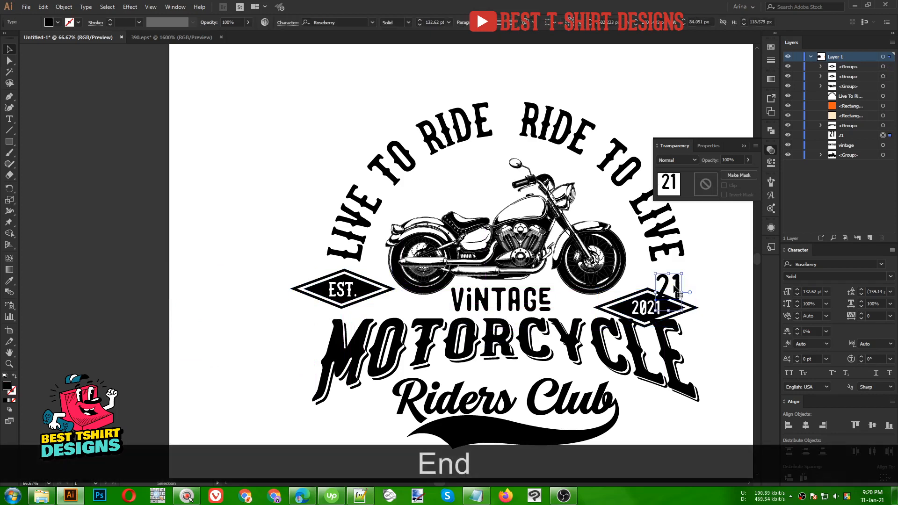
{"action": "key", "text": "Delete"}
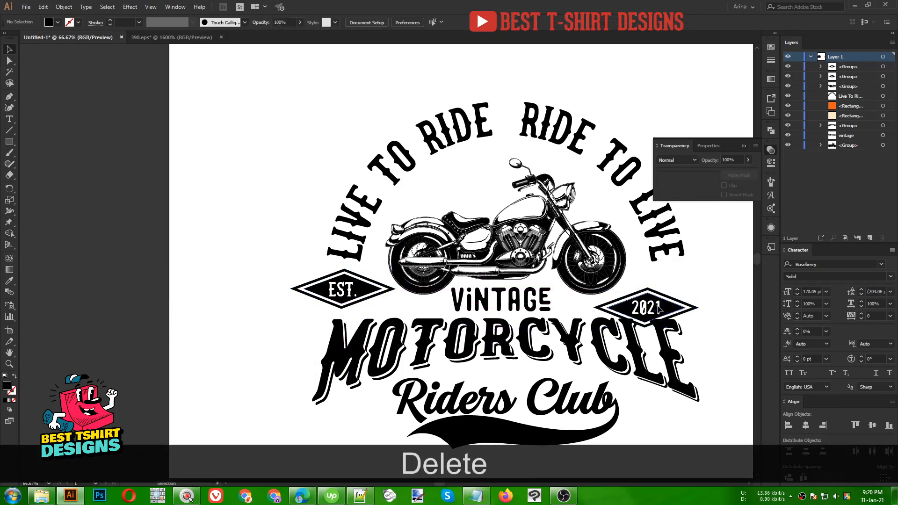
{"action": "left_click_drag", "start_coordinate": [657, 309], "coordinate": [684, 287]}
- Align the EST. and 2021 badges on their vertical centers
{"action": "left_click", "coordinate": [360, 291], "text": "shift"}
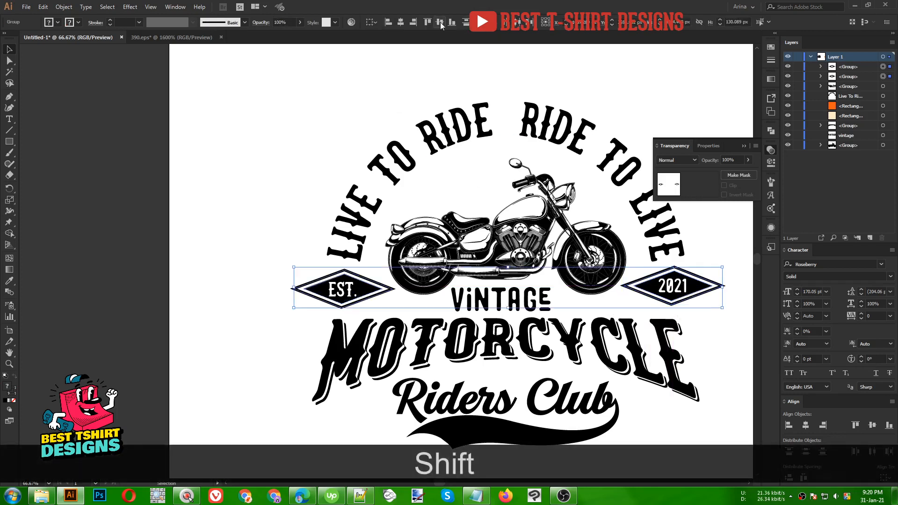
{"action": "left_click", "coordinate": [439, 21]}
{"action": "scroll", "coordinate": [223, 212], "scroll_direction": "down", "scroll_amount": 1}
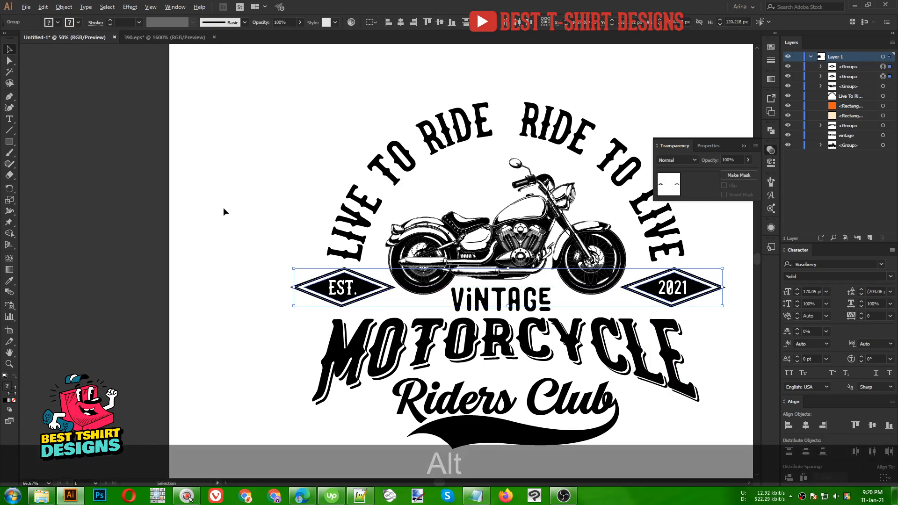
{"action": "scroll", "coordinate": [223, 209], "scroll_direction": "down", "scroll_amount": 1}
{"action": "scroll", "coordinate": [632, 255], "scroll_direction": "up", "scroll_amount": 1}
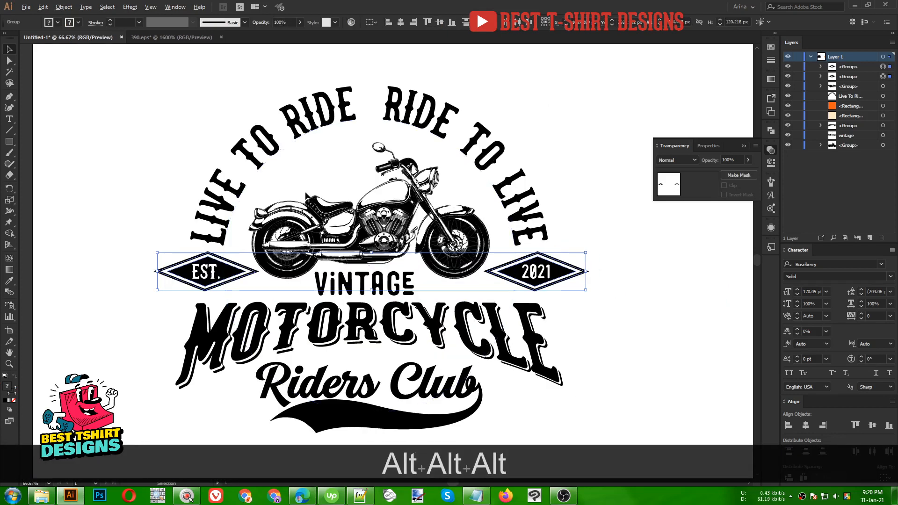
{"action": "left_click", "coordinate": [597, 146]}
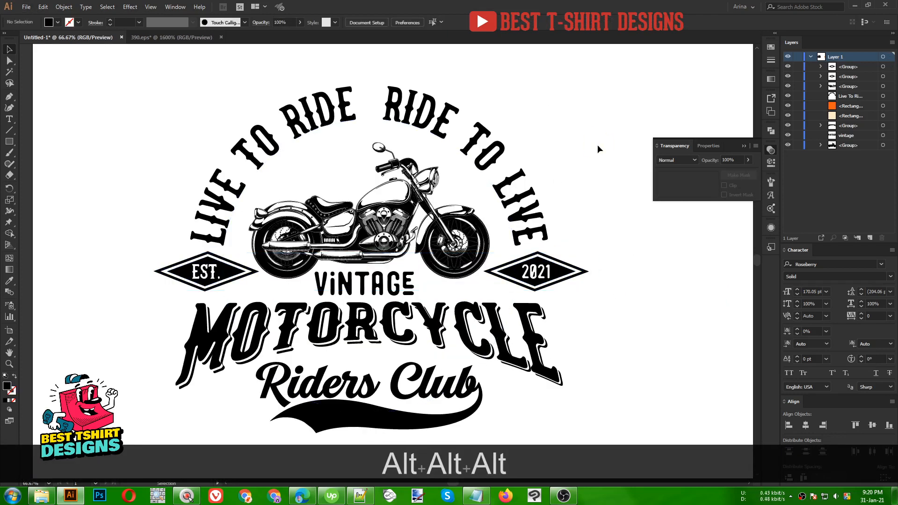
- Draw a small upright black star in the gap between the two RIDE words of the arched slogan
{"action": "scroll", "coordinate": [597, 144], "scroll_direction": "down", "scroll_amount": 1}
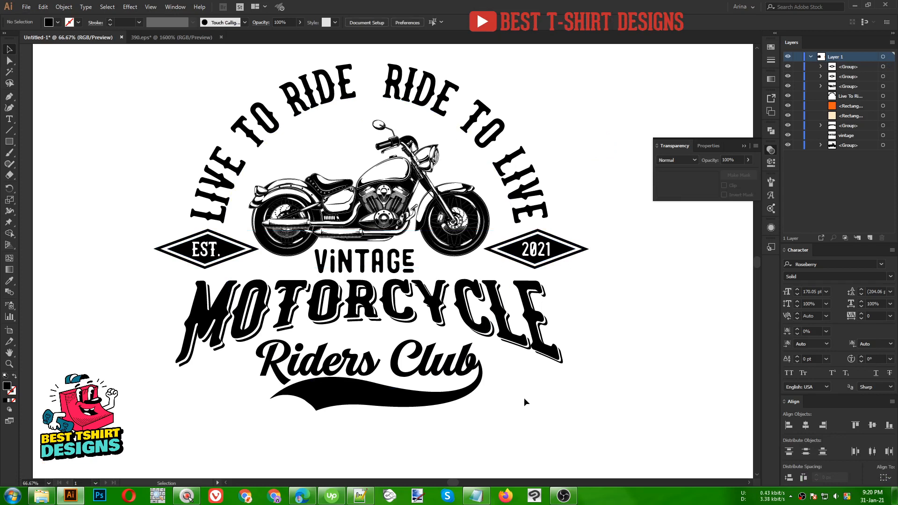
{"action": "scroll", "coordinate": [523, 398], "scroll_direction": "up", "scroll_amount": 2}
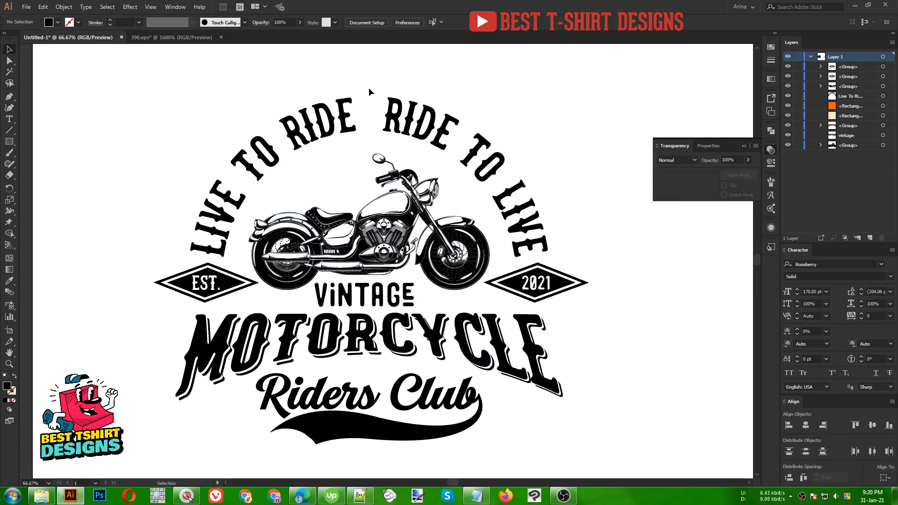
{"action": "left_click_drag", "start_coordinate": [10, 143], "coordinate": [70, 187]}
{"action": "key", "text": "alt"}
{"action": "scroll", "coordinate": [366, 98], "scroll_direction": "up", "scroll_amount": 3}
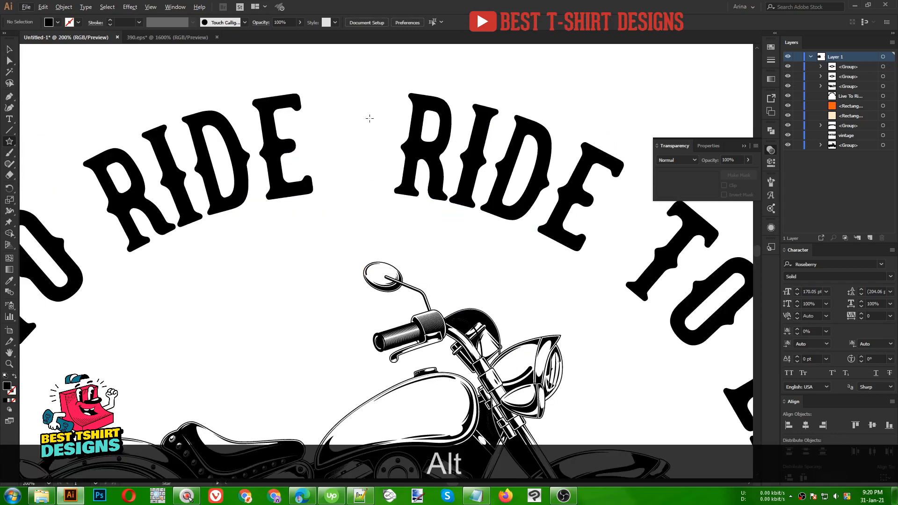
{"action": "left_click_drag", "start_coordinate": [361, 136], "coordinate": [388, 157]}
{"action": "key", "text": "v"}
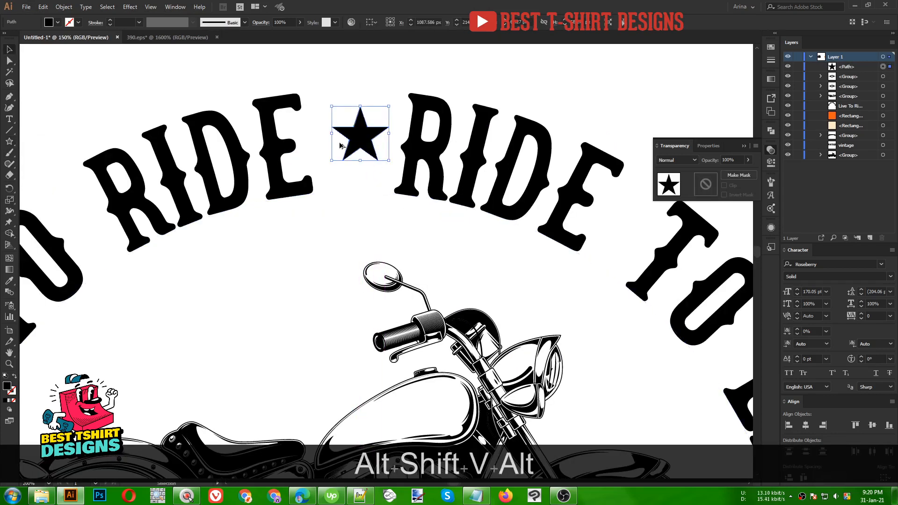
{"action": "key", "text": "ctrl+0"}
{"action": "left_click", "coordinate": [392, 88]}
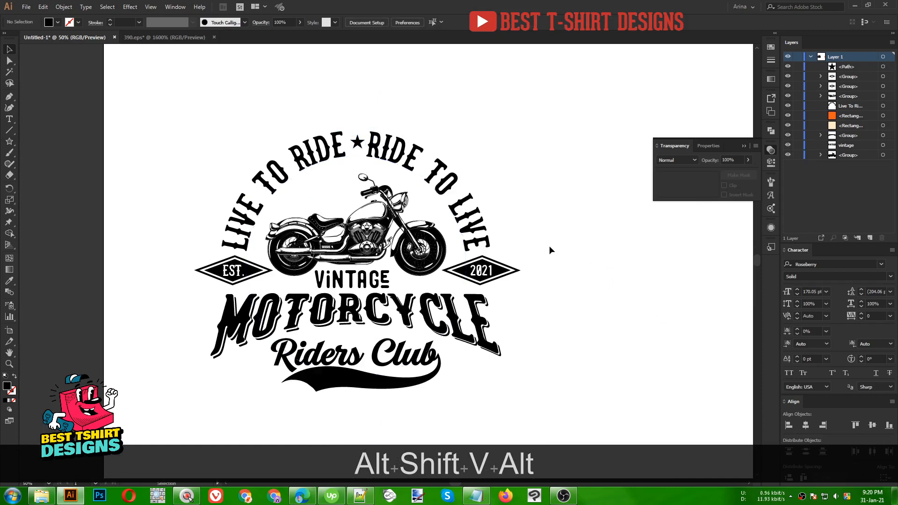
- Nudge the star slightly left to center it between the two RIDE words
{"action": "scroll", "coordinate": [387, 108], "scroll_direction": "up", "scroll_amount": 5}
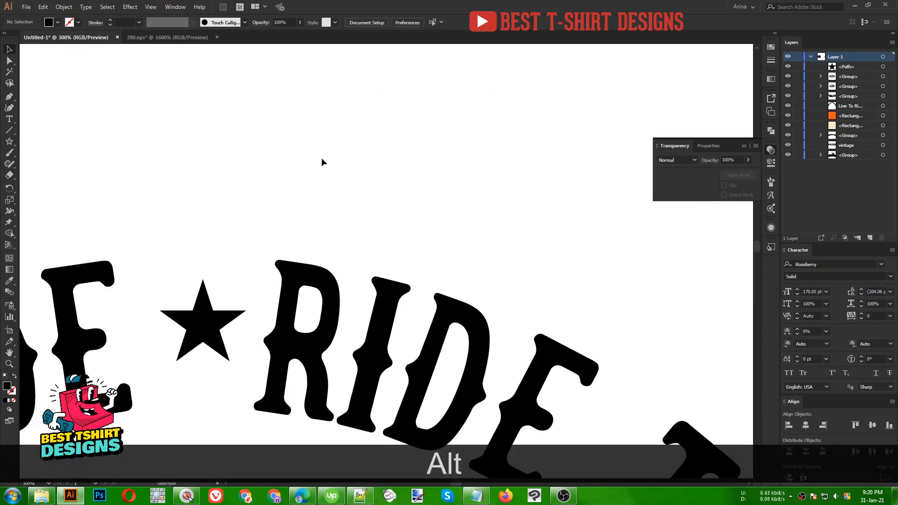
{"action": "left_click", "coordinate": [207, 324]}
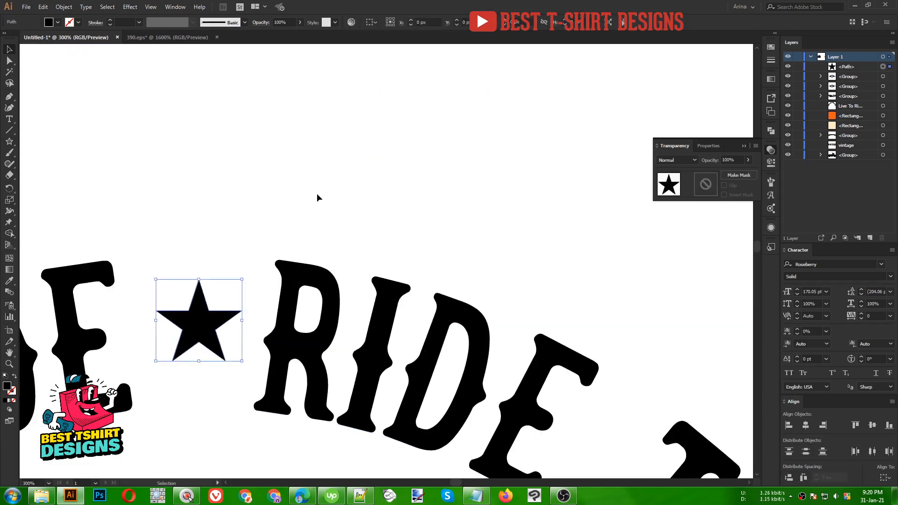
{"action": "left_click", "coordinate": [430, 122]}
{"action": "key", "text": "ctrl+0"}
{"action": "key", "text": "space"}
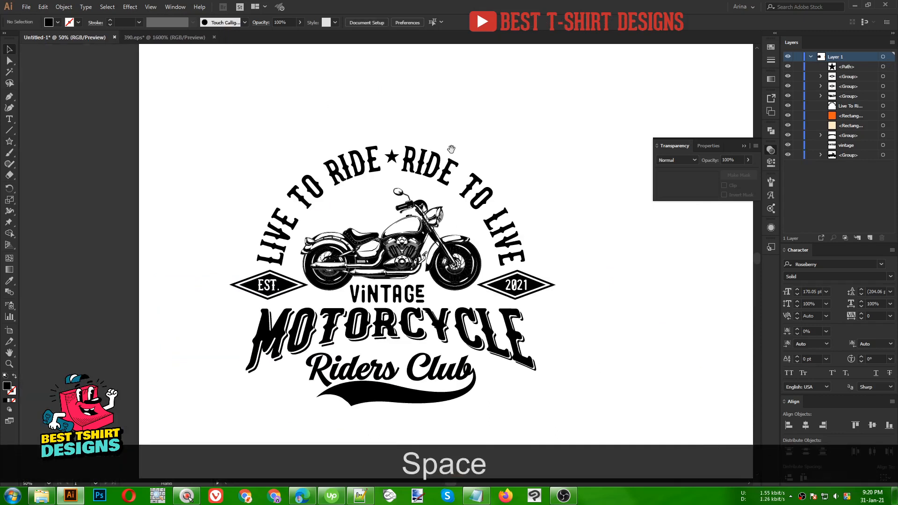
{"action": "left_click_drag", "start_coordinate": [430, 122], "coordinate": [397, 91]}
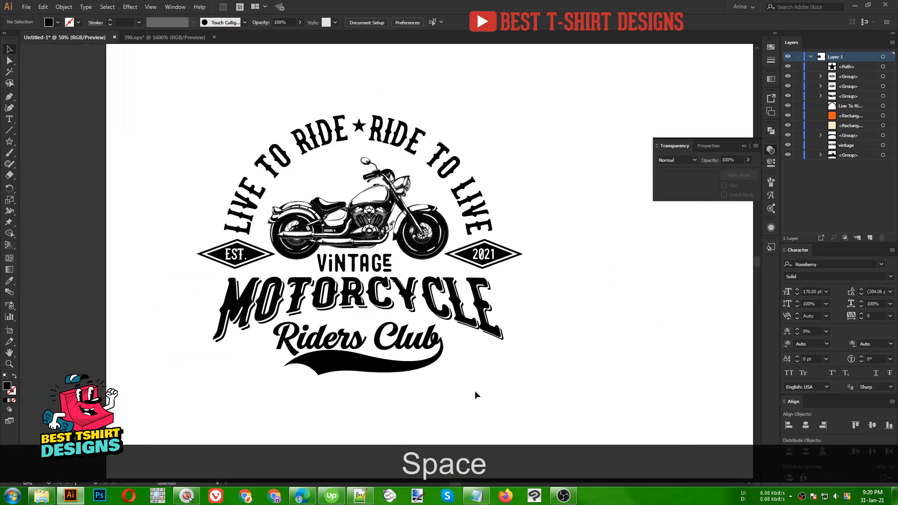
- Enlarge the motorcycle illustration slightly in place beneath the slogan
{"action": "left_click", "coordinate": [357, 163]}
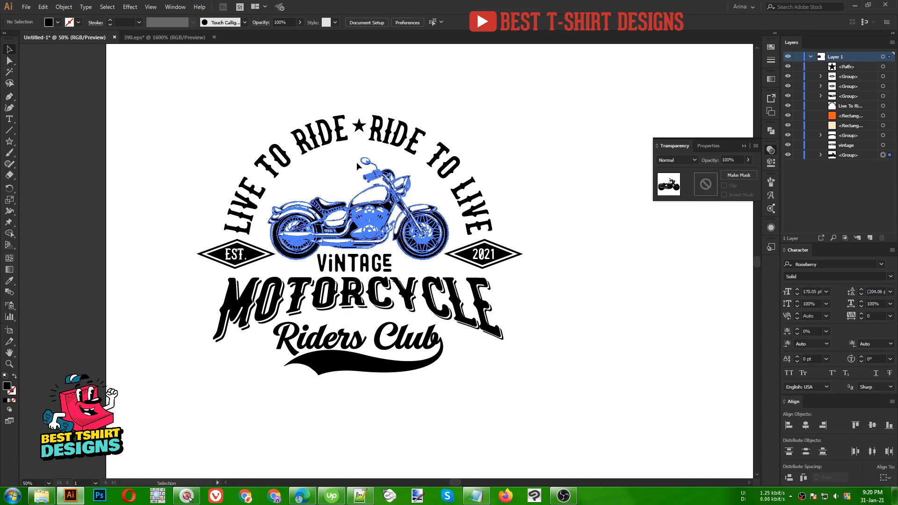
{"action": "left_click_drag", "start_coordinate": [359, 157], "coordinate": [359, 154]}
{"action": "left_click", "coordinate": [434, 100]}
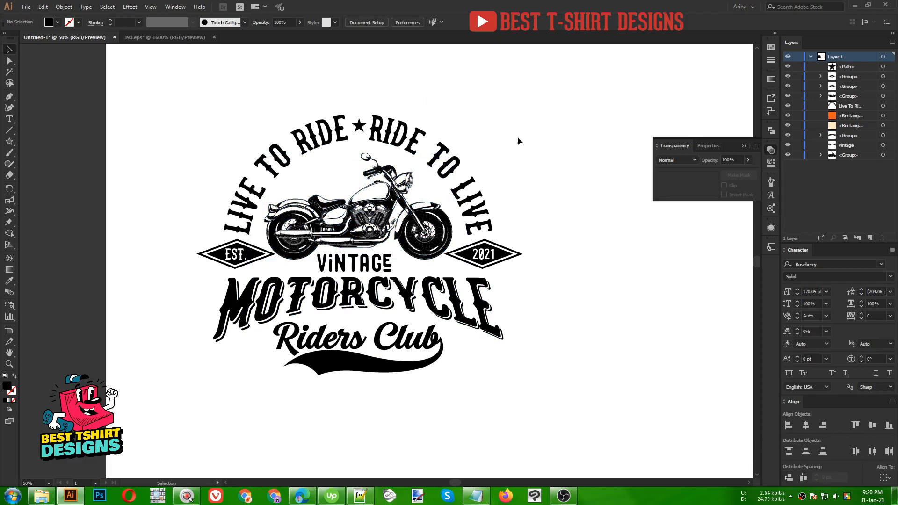
- Draw a straight horizontal line left of VINTAGE, beneath the rear wheel, with a black stroke and no fill
{"action": "scroll", "coordinate": [364, 245], "scroll_direction": "up", "scroll_amount": 2}
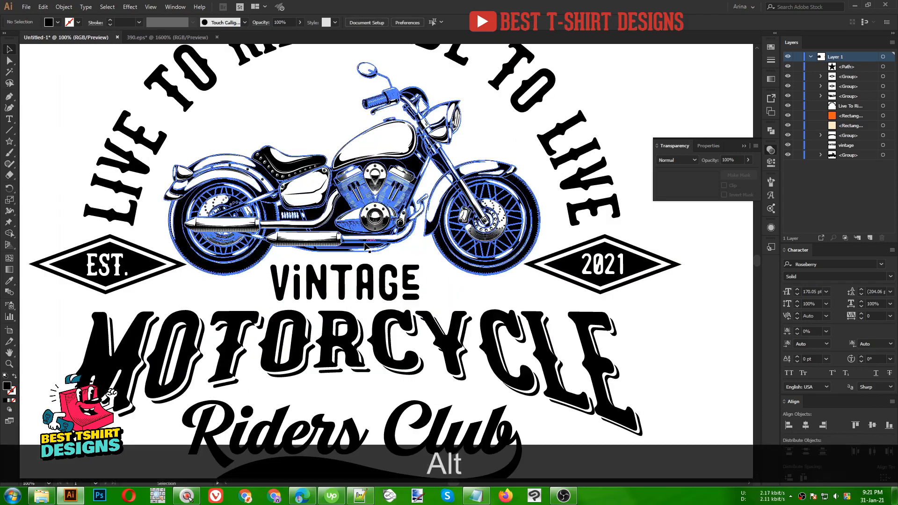
{"action": "left_click", "coordinate": [7, 96]}
{"action": "scroll", "coordinate": [201, 289], "scroll_direction": "up", "scroll_amount": 2}
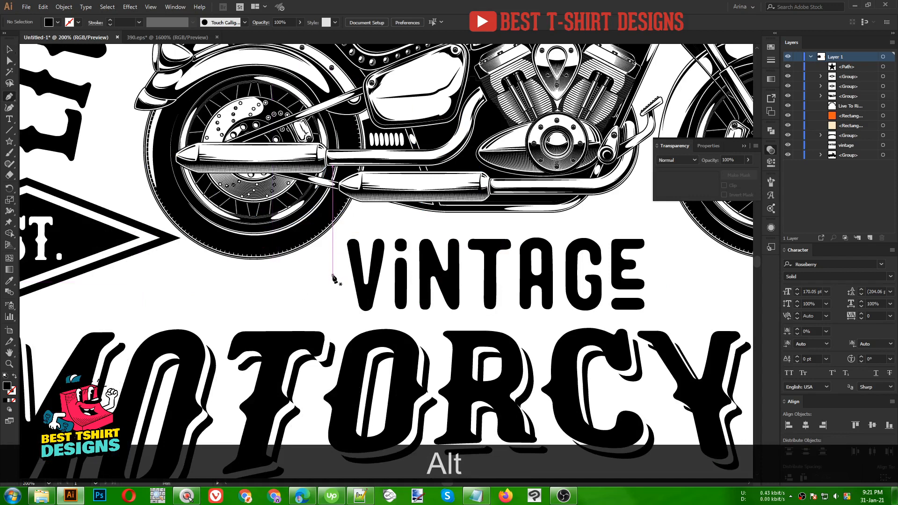
{"action": "left_click", "coordinate": [333, 276]}
{"action": "left_click", "coordinate": [174, 276], "text": "shift"}
{"action": "key", "text": "shift+v"}
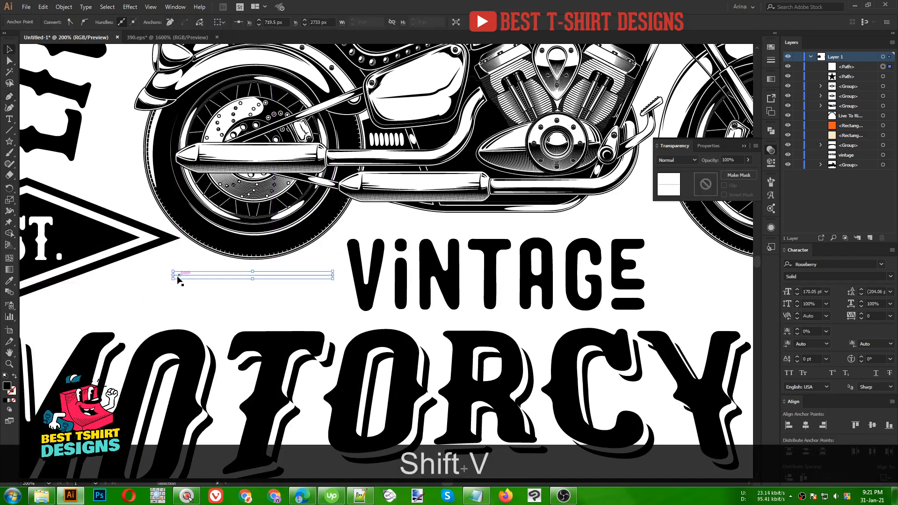
{"action": "key", "text": "shift+x"}
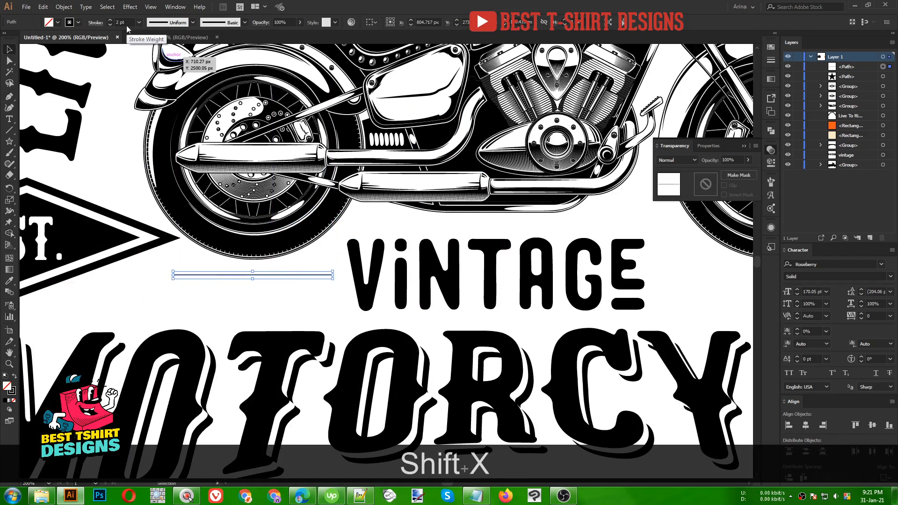
- Apply a tapered width profile to the line, thickest toward VINTAGE, and set its stroke weight to 8 pt
{"action": "scroll", "coordinate": [127, 25], "scroll_direction": "up", "scroll_amount": 4}
{"action": "scroll", "coordinate": [127, 25], "scroll_direction": "up", "scroll_amount": 5}
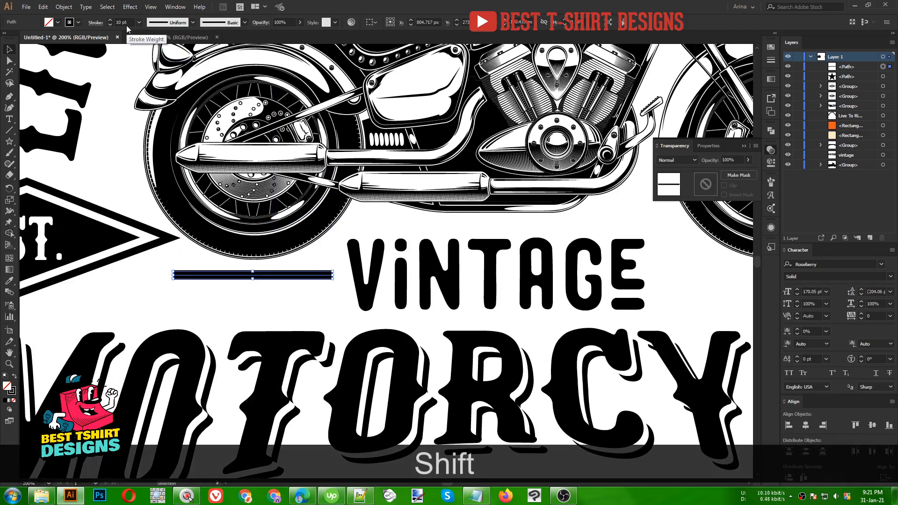
{"action": "left_click", "coordinate": [93, 23]}
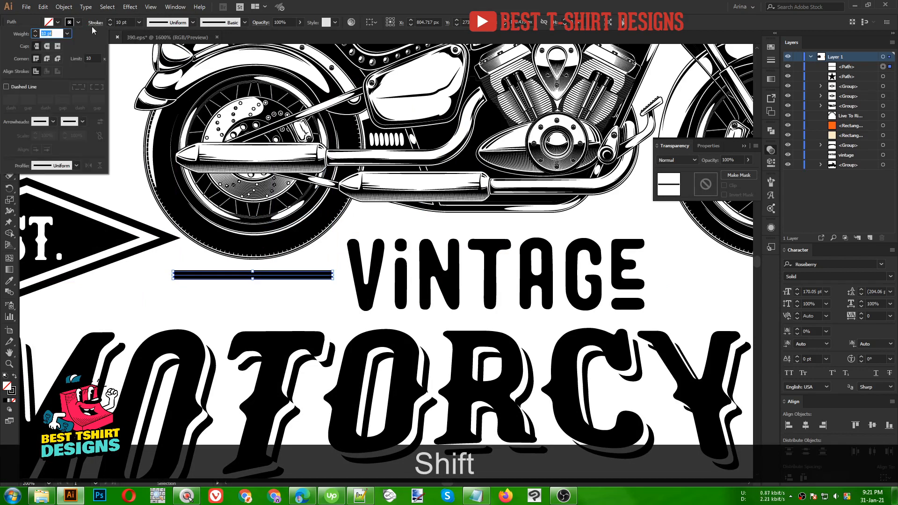
{"action": "left_click", "coordinate": [60, 166]}
{"action": "left_click", "coordinate": [53, 243]}
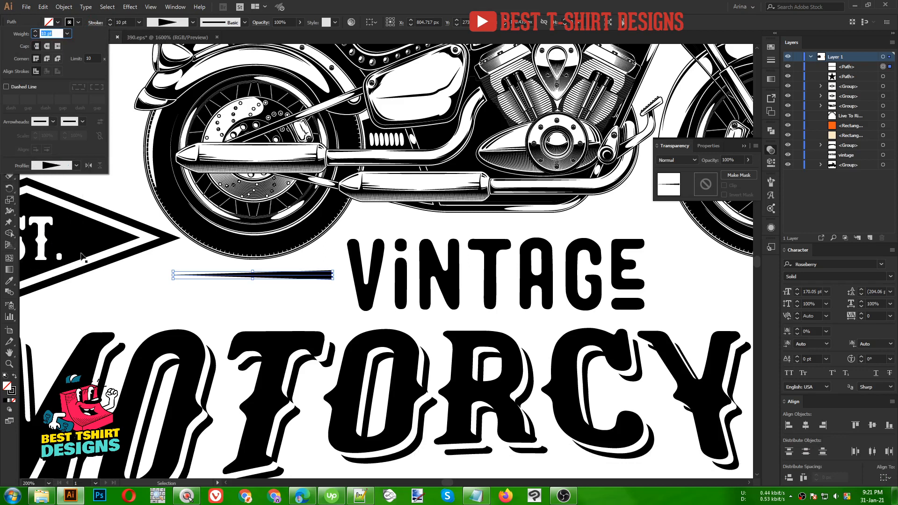
{"action": "left_click", "coordinate": [129, 23]}
{"action": "scroll", "coordinate": [130, 22], "scroll_direction": "down", "scroll_amount": 2}
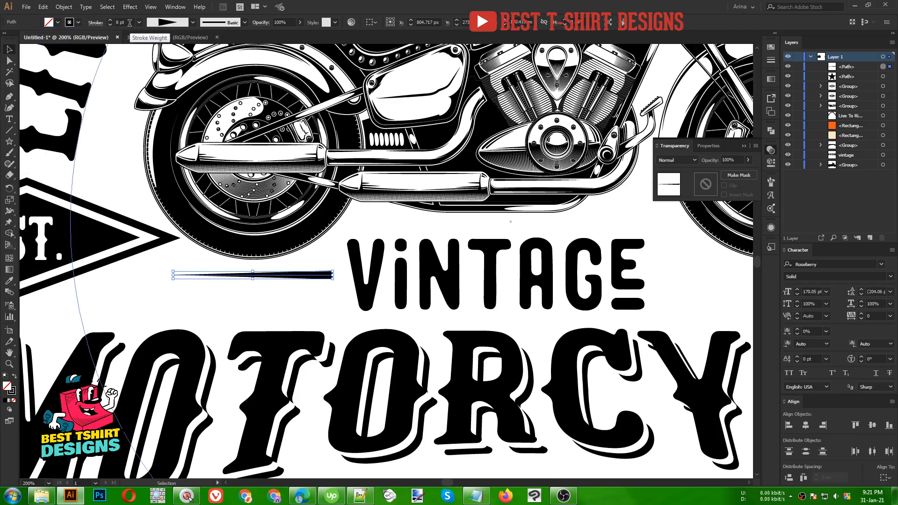
{"action": "left_click", "coordinate": [285, 291]}
{"action": "scroll", "coordinate": [322, 297], "scroll_direction": "up", "scroll_amount": 2}
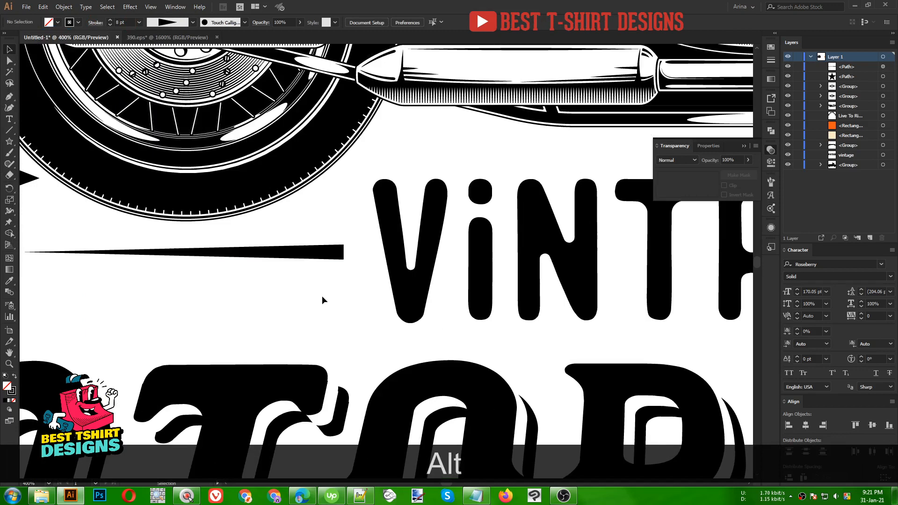
- Duplicate the tapered line just below itself and repeat the copy to build a stack of five lines left of VINTAGE
{"action": "left_click", "coordinate": [326, 253], "text": "alt"}
{"action": "left_click_drag", "start_coordinate": [326, 253], "coordinate": [322, 266]}
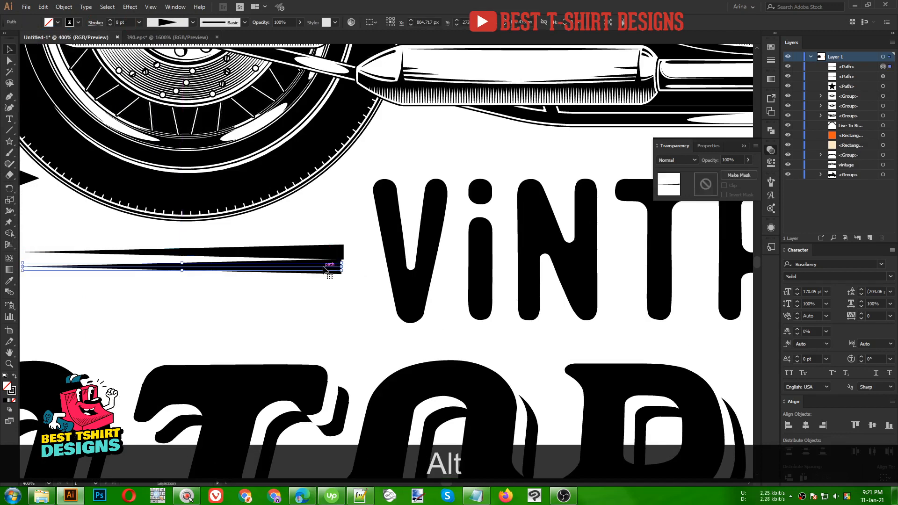
{"action": "scroll", "coordinate": [326, 239], "scroll_direction": "down", "scroll_amount": 1}
{"action": "key", "text": "ctrl+d"}
{"action": "key", "text": "ctrl+d"}
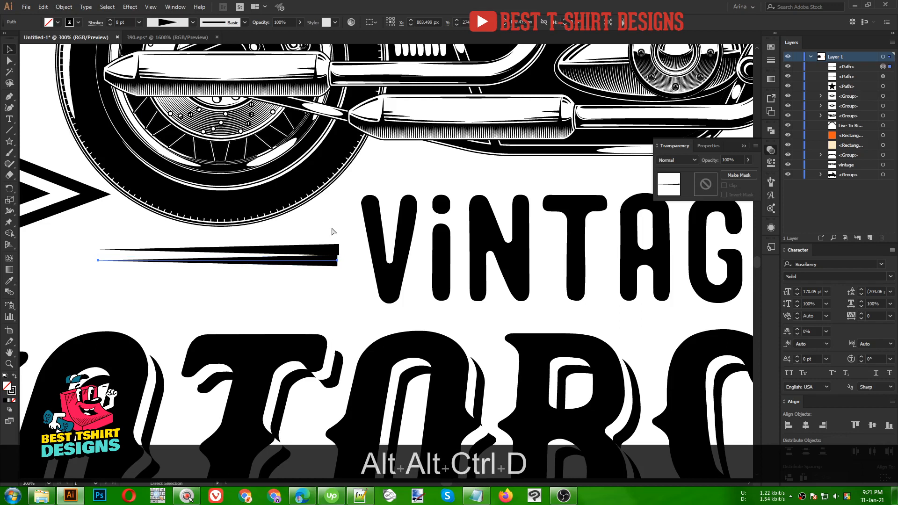
{"action": "key", "text": "ctrl+d"}
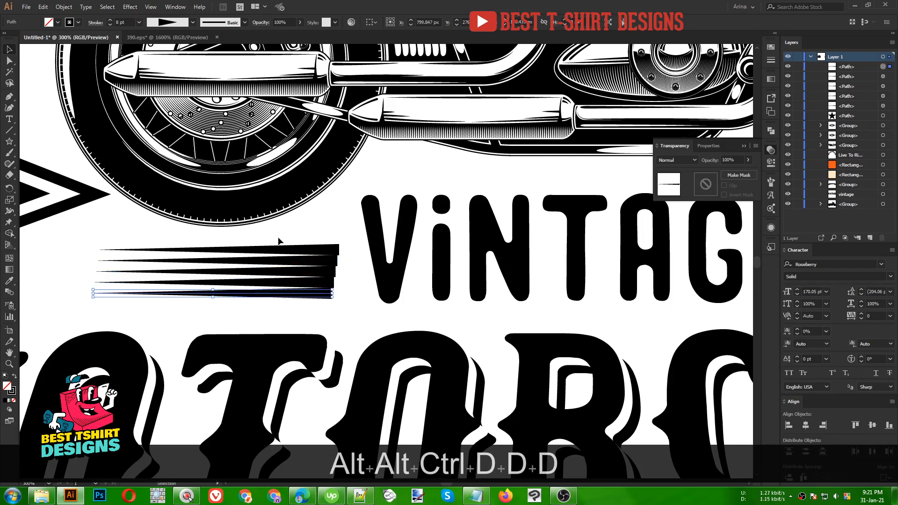
- Align the five tapered lines to their right edges, leaving the arched slogan out of the selection
{"action": "left_click_drag", "start_coordinate": [293, 300], "coordinate": [293, 300]}
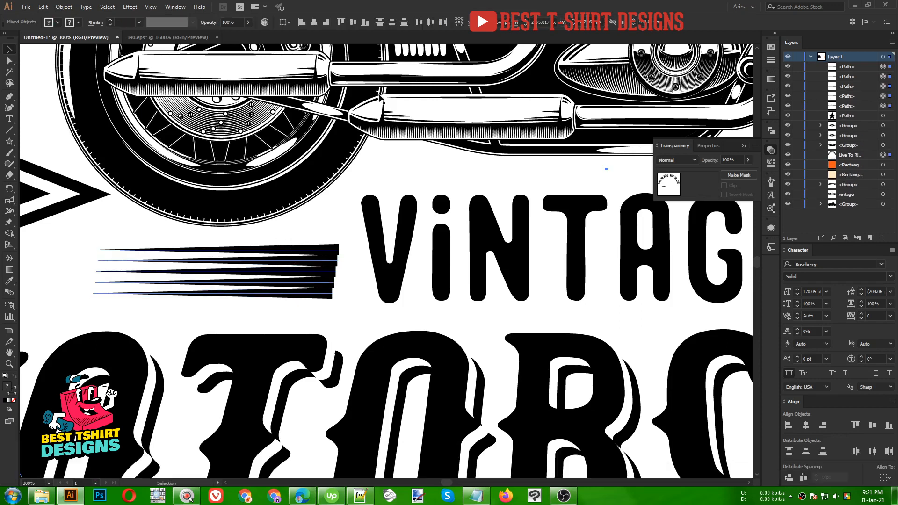
{"action": "left_click", "coordinate": [328, 22]}
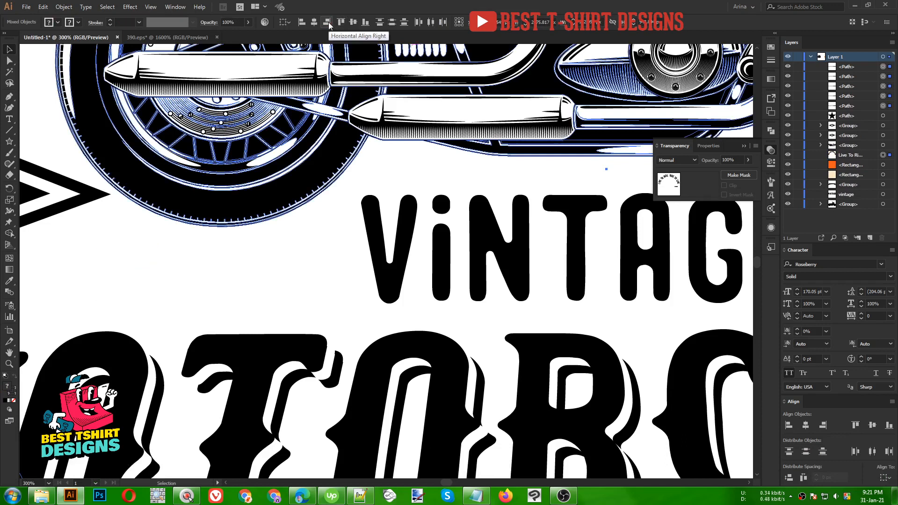
{"action": "key", "text": "ctrl+z"}
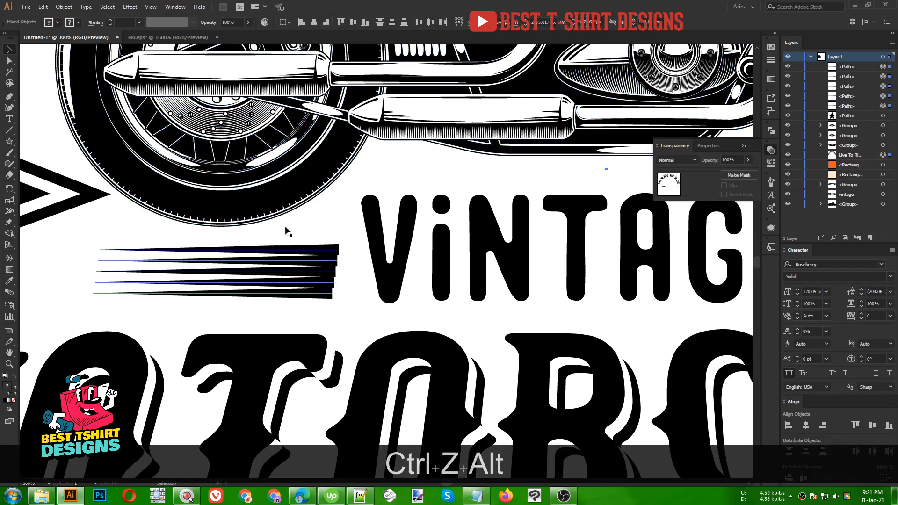
{"action": "scroll", "coordinate": [285, 240], "scroll_direction": "down", "scroll_amount": 2}
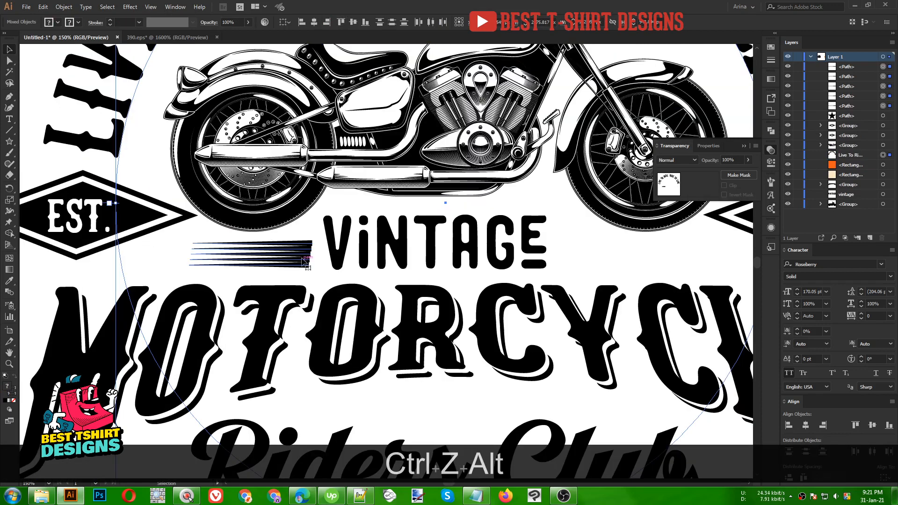
{"action": "left_click", "coordinate": [109, 109], "text": "shift"}
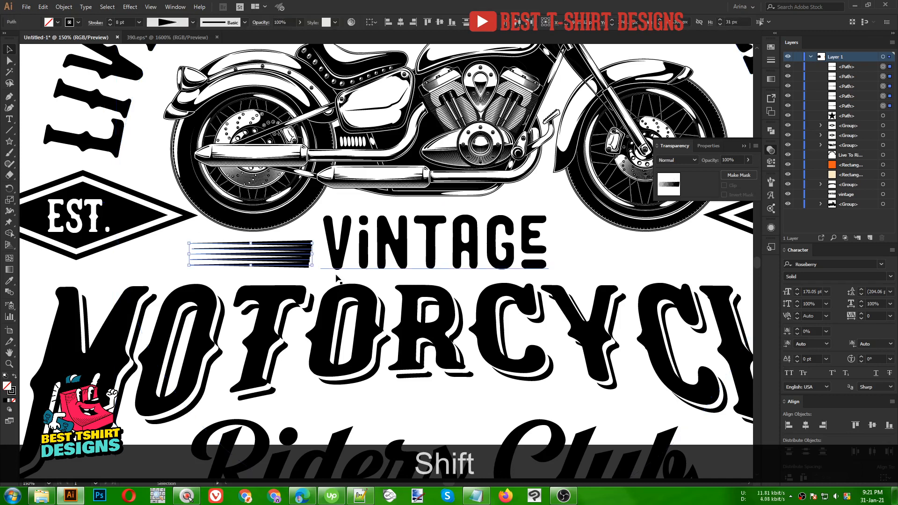
{"action": "left_click", "coordinate": [417, 24]}
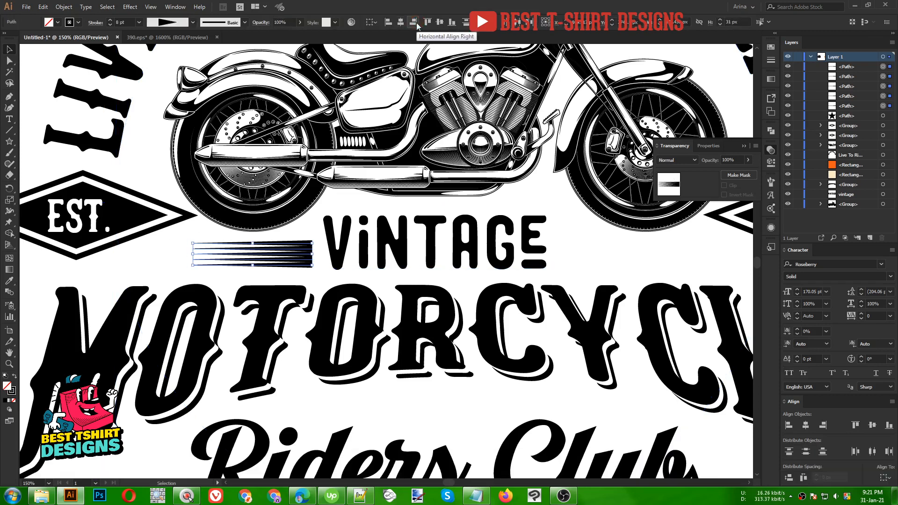
{"action": "scroll", "coordinate": [316, 242], "scroll_direction": "down", "scroll_amount": 2}
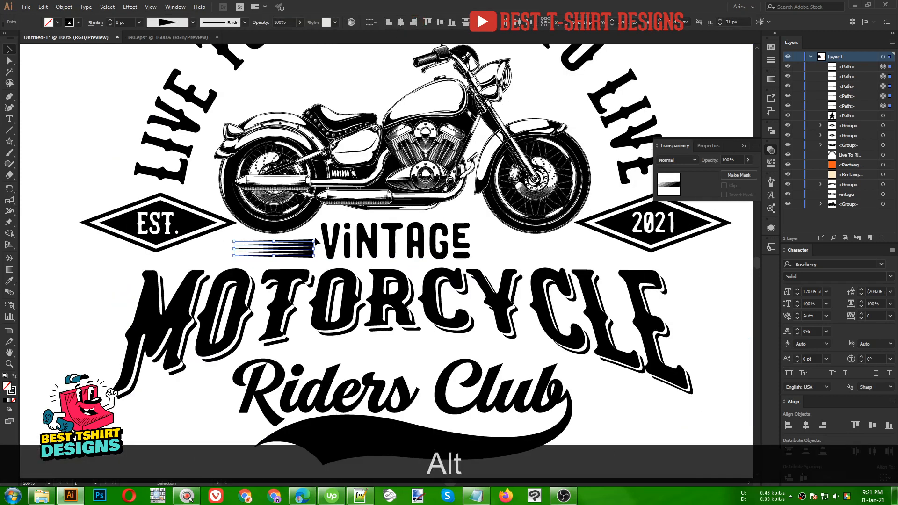
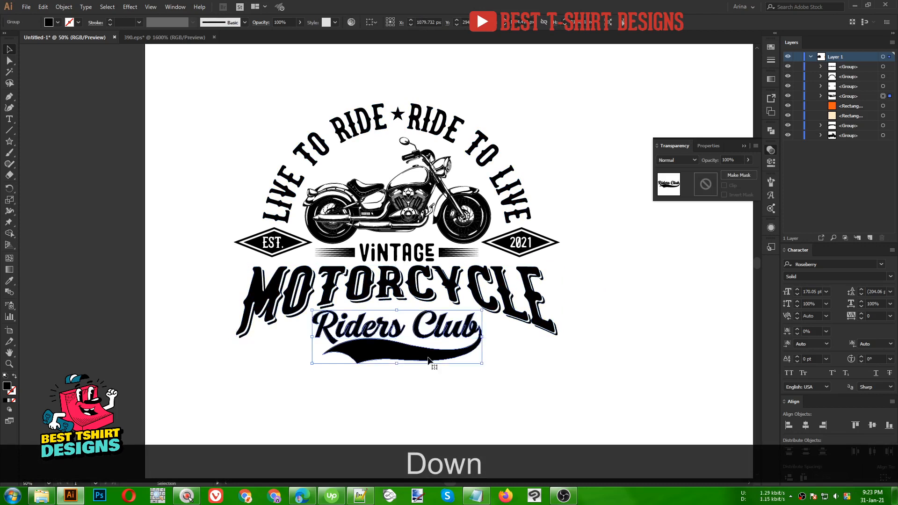
- Nudge the Riders Club lettering and its swoosh slightly down beneath MOTORCYCLE, and hide the transparency settings
{"action": "key", "text": "Down"}
{"action": "left_click", "coordinate": [547, 400]}
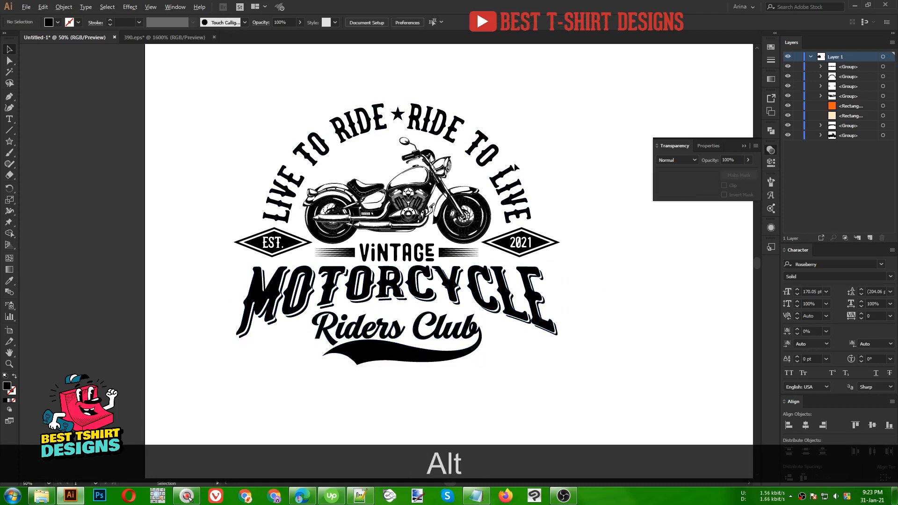
{"action": "scroll", "coordinate": [518, 169], "scroll_direction": "up", "scroll_amount": 1}
{"action": "left_click_drag", "start_coordinate": [517, 235], "coordinate": [482, 211]}
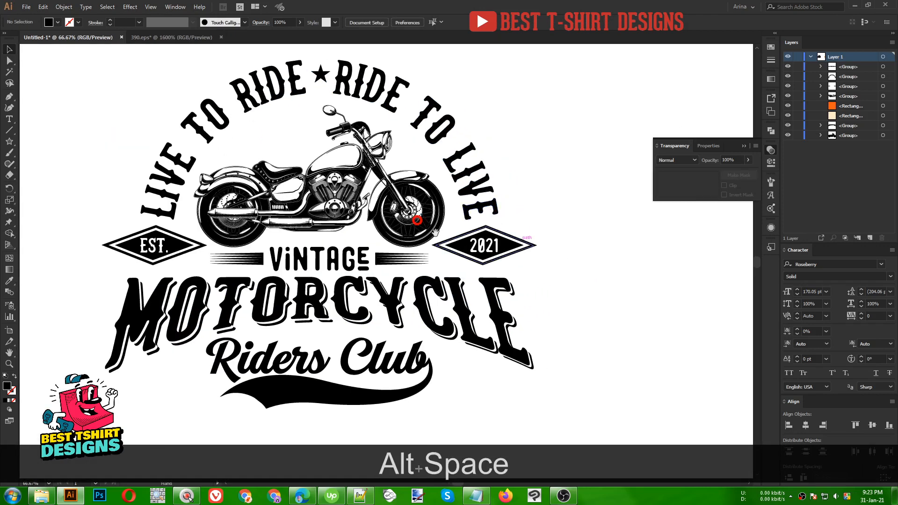
{"action": "left_click", "coordinate": [770, 153]}
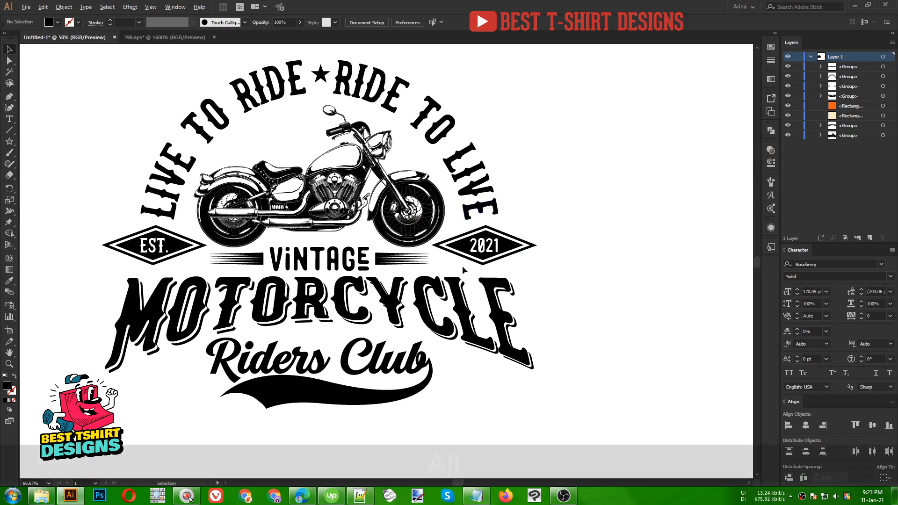
- Move the cream and orange color swatch squares closer to the right side of the design
{"action": "scroll", "coordinate": [431, 269], "scroll_direction": "down", "scroll_amount": 3}
{"action": "left_click_drag", "start_coordinate": [630, 178], "coordinate": [671, 310]}
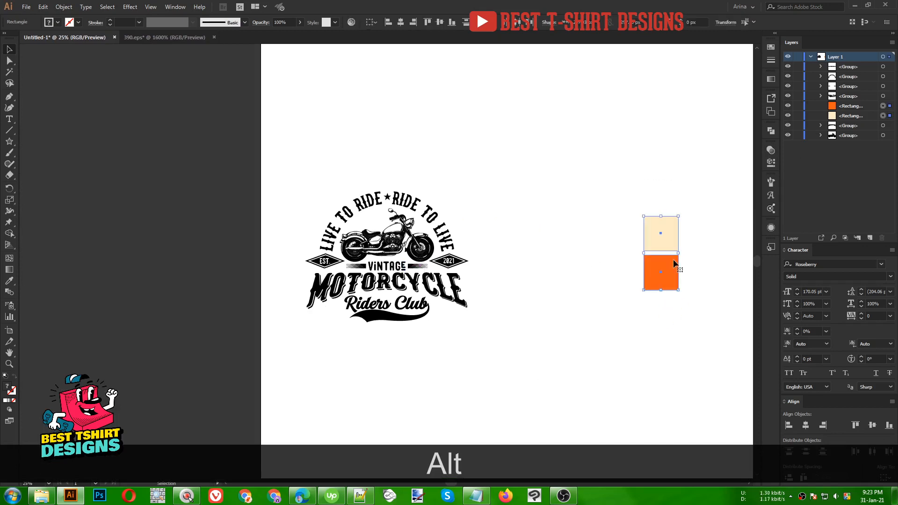
{"action": "left_click_drag", "start_coordinate": [672, 259], "coordinate": [538, 235]}
{"action": "scroll", "coordinate": [480, 245], "scroll_direction": "up", "scroll_amount": 1}
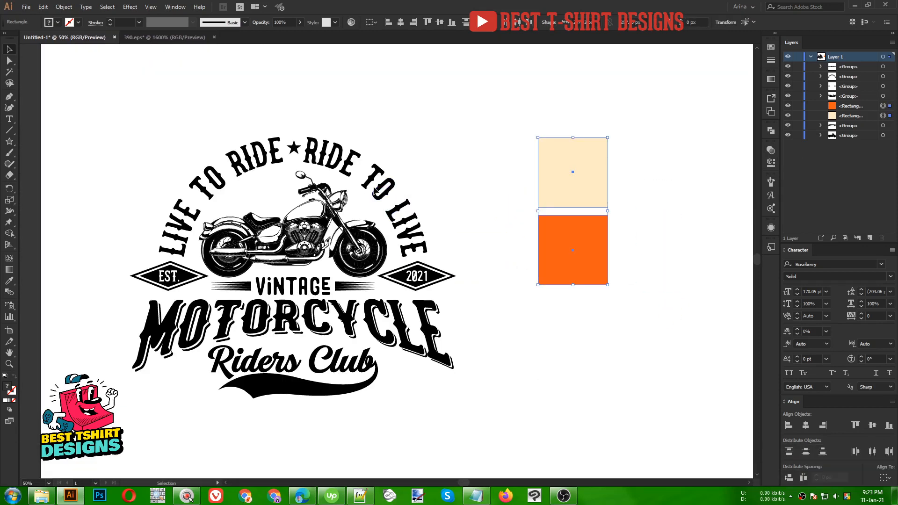
- Isolate the MOTORCYCLE group and fill its front letters with the cream swatch color
{"action": "double_click", "coordinate": [348, 315]}
{"action": "double_click", "coordinate": [347, 317]}
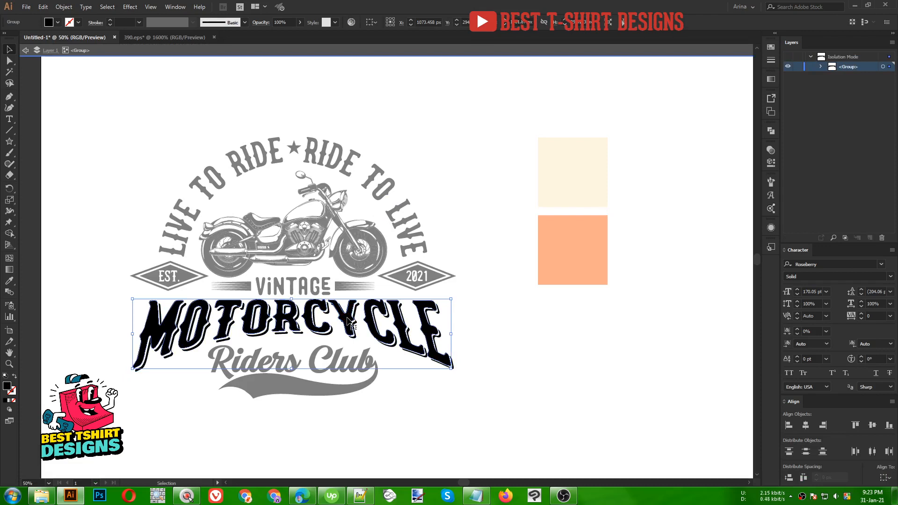
{"action": "key", "text": "i"}
{"action": "left_click", "coordinate": [592, 180]}
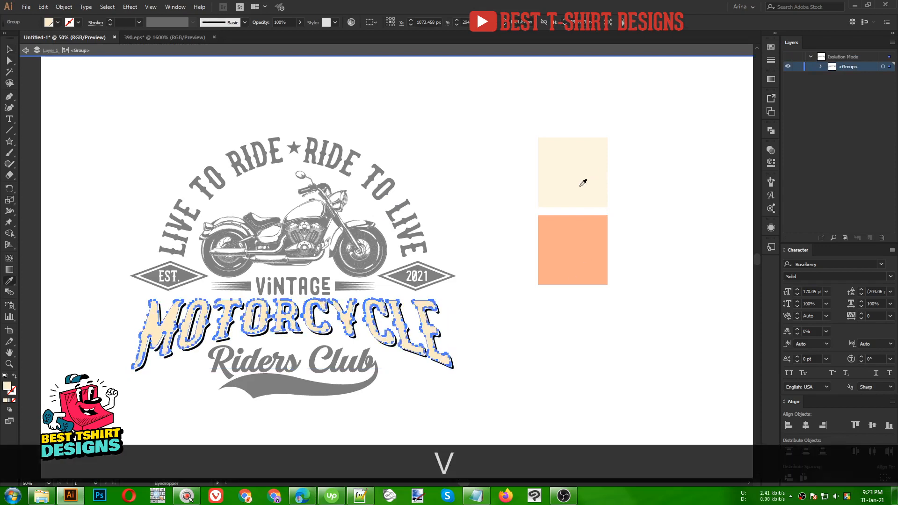
{"action": "key", "text": "v"}
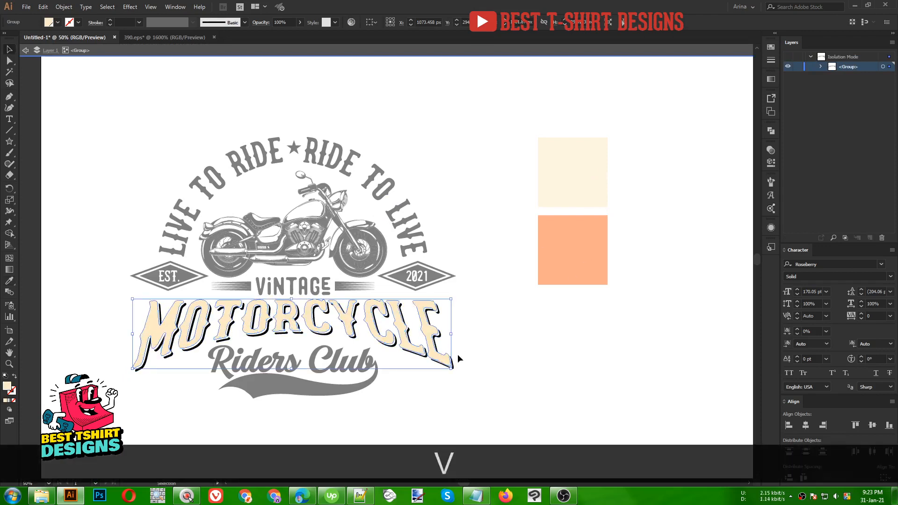
- Fill the shadow of the MOTORCYCLE lettering with the orange swatch color and exit the group's isolation
{"action": "left_click", "coordinate": [436, 342]}
{"action": "key", "text": "i"}
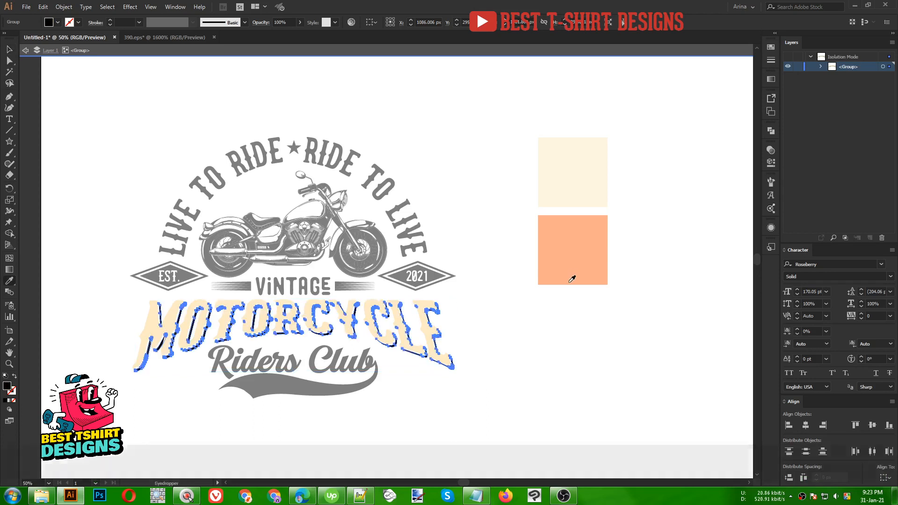
{"action": "left_click", "coordinate": [571, 279]}
{"action": "key", "text": "v"}
{"action": "left_click", "coordinate": [499, 331]}
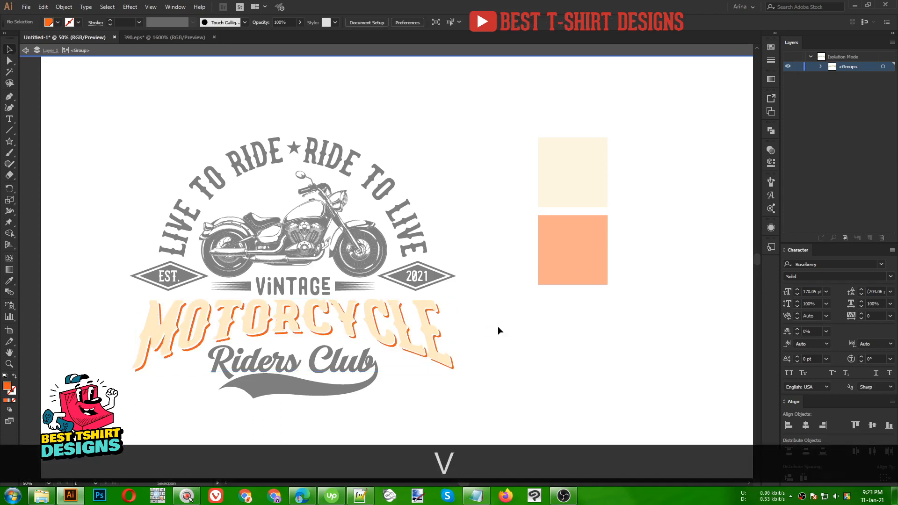
{"action": "double_click", "coordinate": [358, 364]}
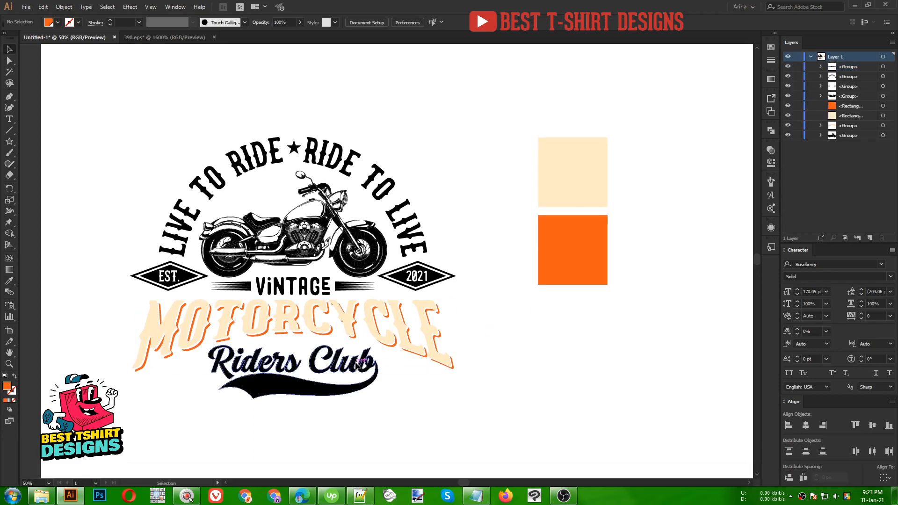
- Try the cream swatch color on the Riders Club lettering and swoosh
{"action": "left_click", "coordinate": [359, 367]}
{"action": "key", "text": "i"}
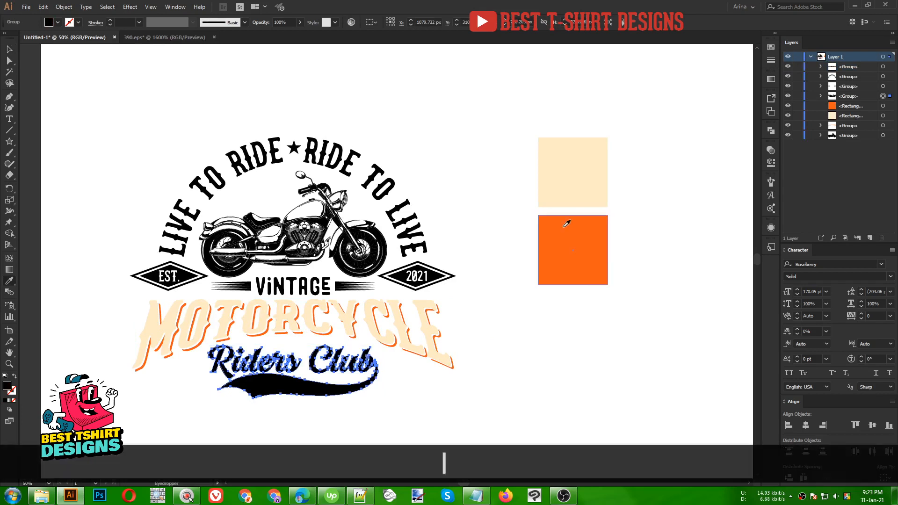
{"action": "left_click", "coordinate": [574, 176]}
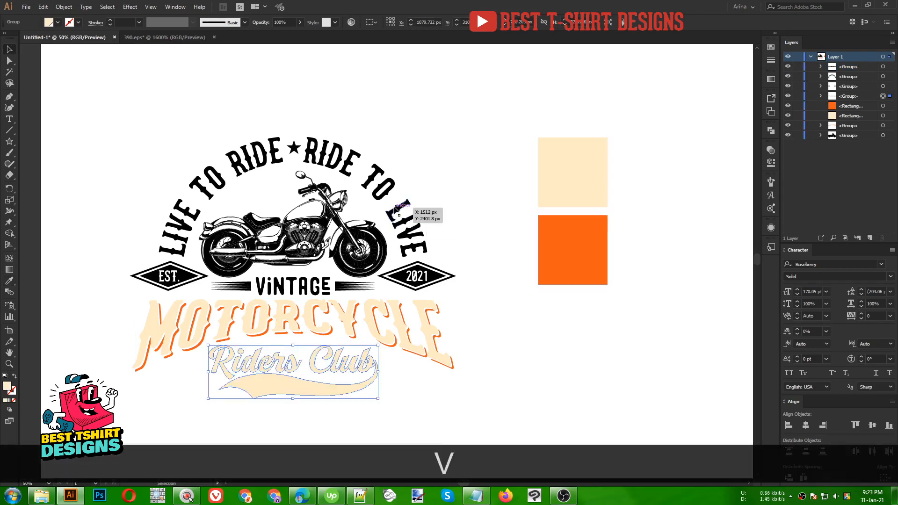
- Fill the arched LIVE TO RIDE slogan and its star with the orange swatch color
{"action": "left_click", "coordinate": [417, 208], "text": "ctrl"}
{"action": "left_click", "coordinate": [545, 245]}
{"action": "key", "text": "v"}
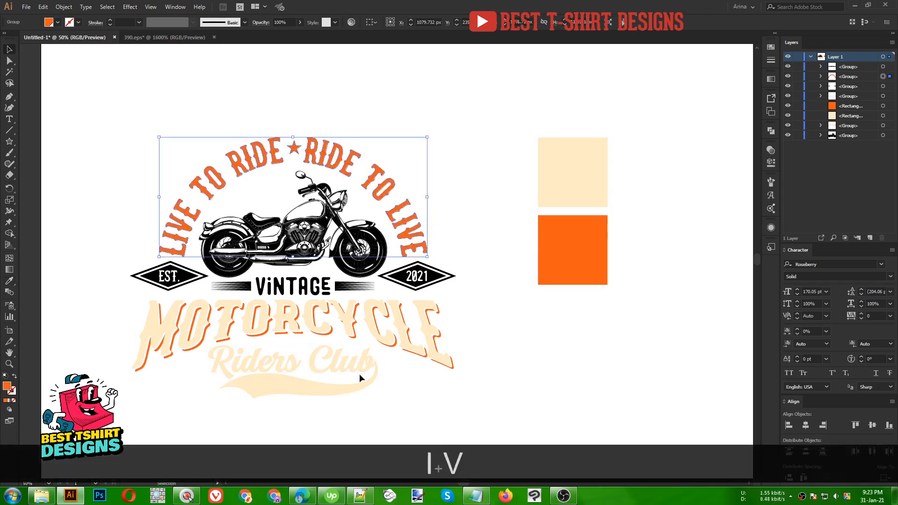
- Fill the Riders Club lettering and swoosh with the orange swatch color and deselect the group
{"action": "left_click", "coordinate": [351, 372]}
{"action": "key", "text": "i"}
{"action": "left_click", "coordinate": [553, 260]}
{"action": "key", "text": "v"}
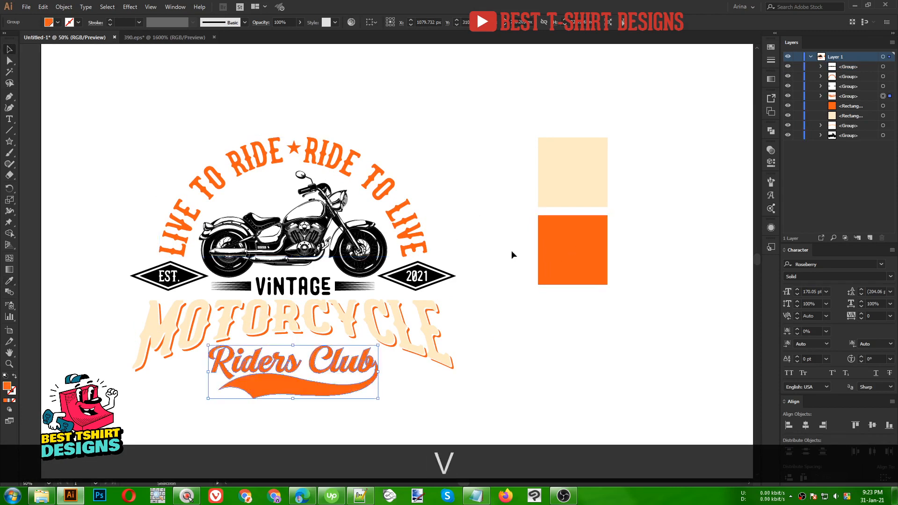
{"action": "left_click", "coordinate": [496, 240]}
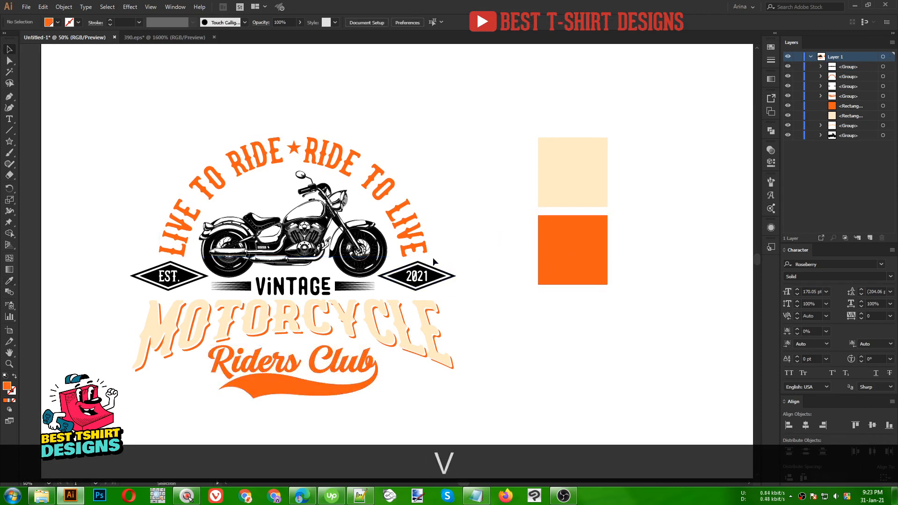
- Select the whole T-shirt design without the swatches and expand its appearance
{"action": "left_click_drag", "start_coordinate": [116, 104], "coordinate": [479, 436]}
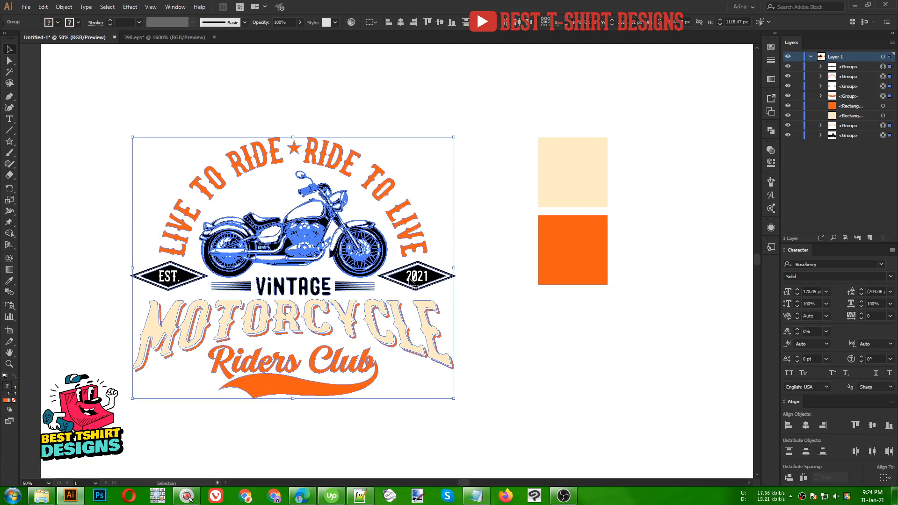
{"action": "left_click", "coordinate": [65, 8]}
{"action": "left_click", "coordinate": [80, 119]}
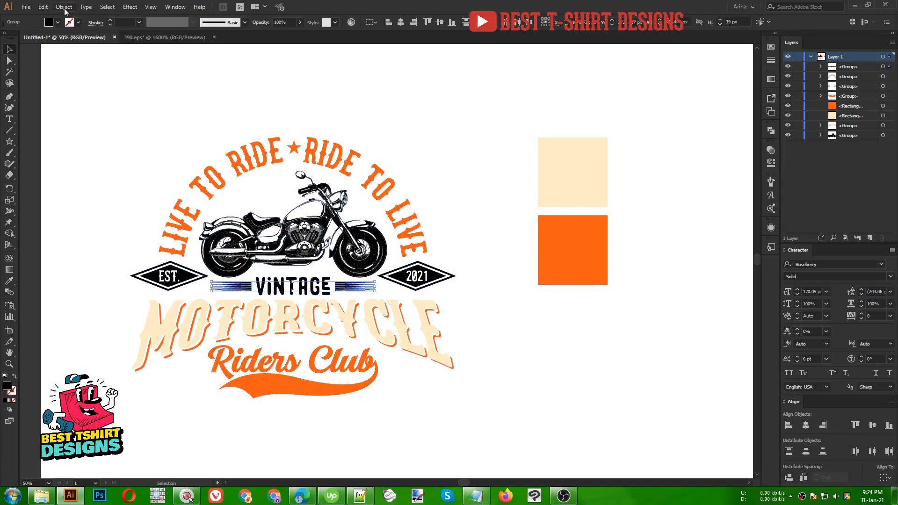
- Expand the fills and strokes of the entire design into plain shapes, leaving the swatches out of the selection
{"action": "left_click_drag", "start_coordinate": [100, 100], "coordinate": [458, 445]}
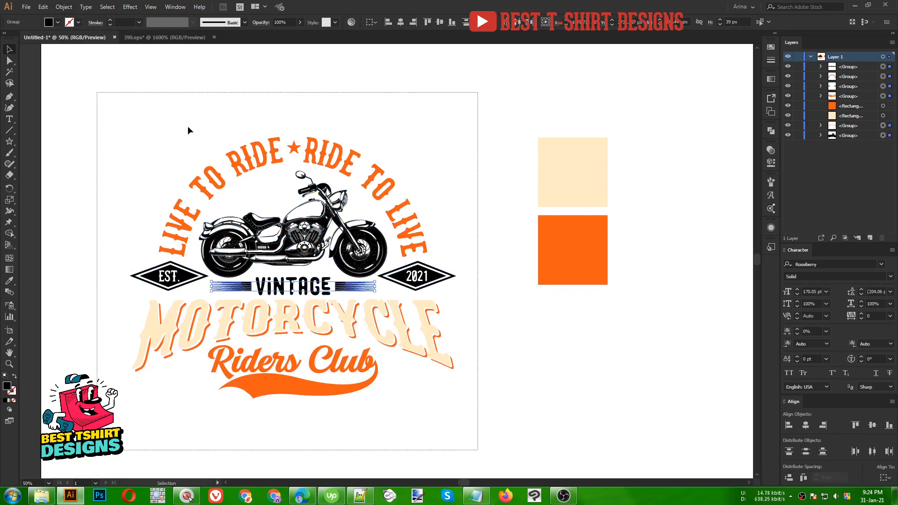
{"action": "left_click", "coordinate": [63, 7]}
{"action": "left_click", "coordinate": [79, 107]}
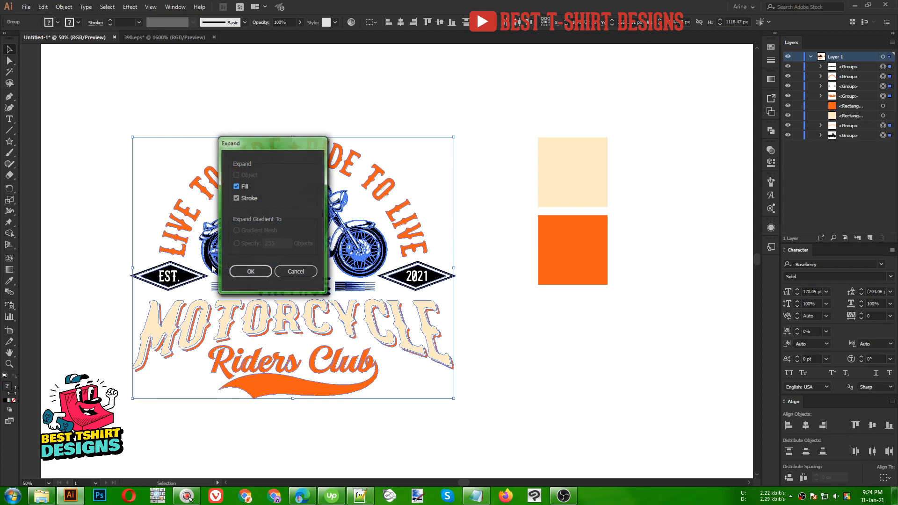
{"action": "left_click", "coordinate": [243, 268]}
{"action": "left_click_drag", "start_coordinate": [96, 90], "coordinate": [491, 415]}
{"action": "left_click", "coordinate": [63, 7]}
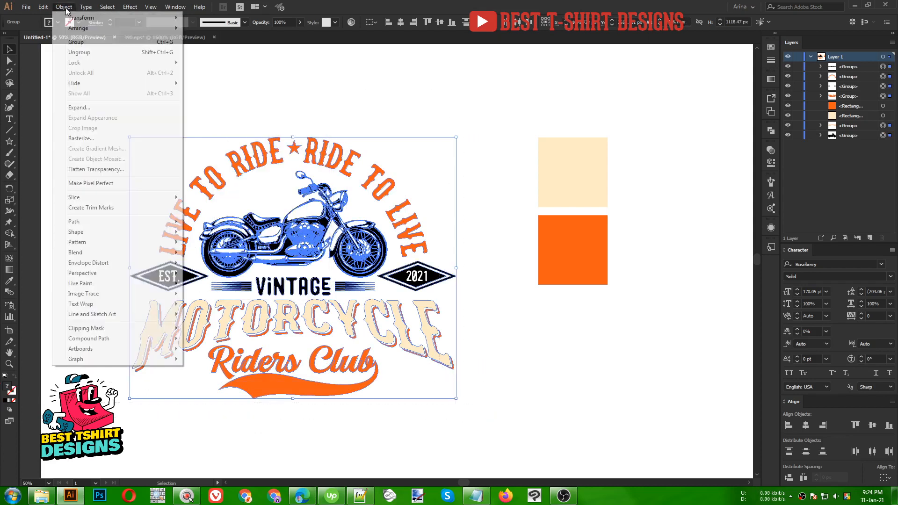
{"action": "left_click", "coordinate": [75, 108]}
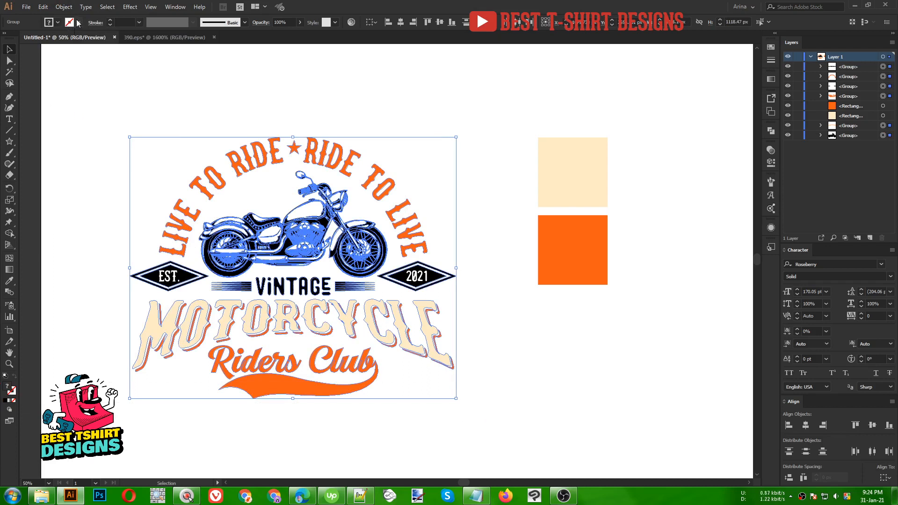
{"action": "left_click", "coordinate": [116, 173]}
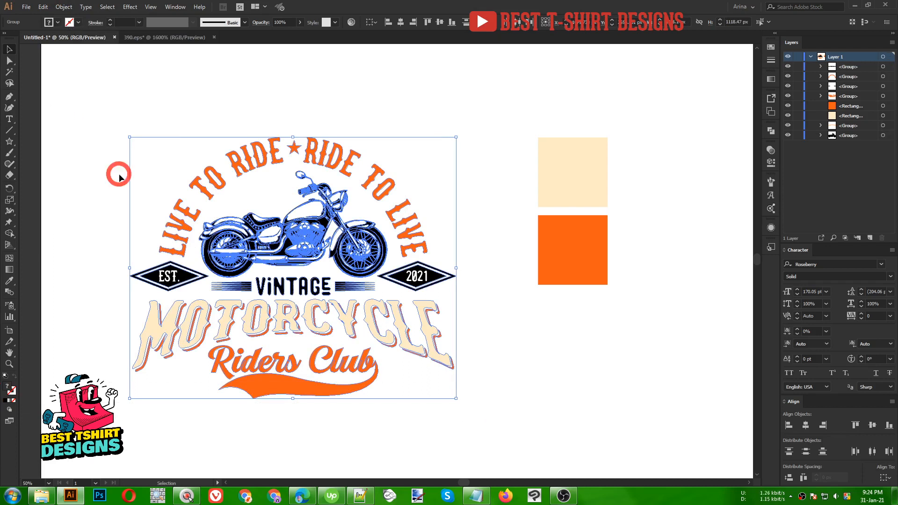
- Isolate the 2021 badge and fill its inner diamond with the orange swatch color
{"action": "scroll", "coordinate": [444, 278], "scroll_direction": "up", "scroll_amount": 2}
{"action": "double_click", "coordinate": [434, 281]}
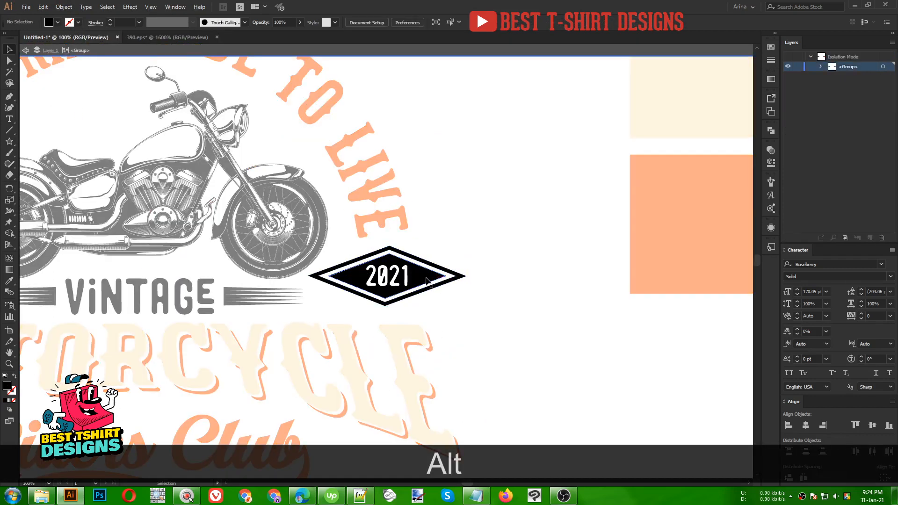
{"action": "double_click", "coordinate": [426, 280]}
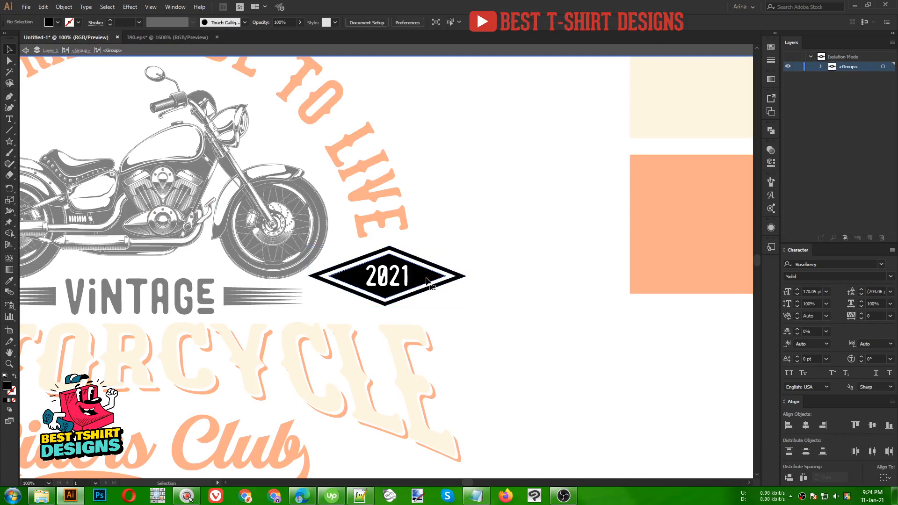
{"action": "left_click", "coordinate": [426, 281]}
{"action": "key", "text": "i"}
{"action": "left_click", "coordinate": [639, 226]}
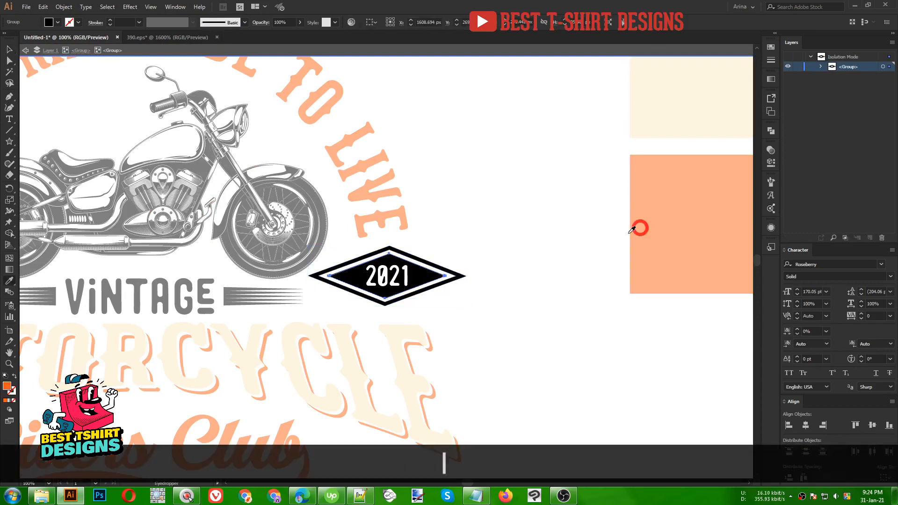
{"action": "key", "text": "v"}
- Fill the outer diamond frame of the 2021 badge with the cream swatch color and deselect it
{"action": "left_click", "coordinate": [433, 264]}
{"action": "key", "text": "i"}
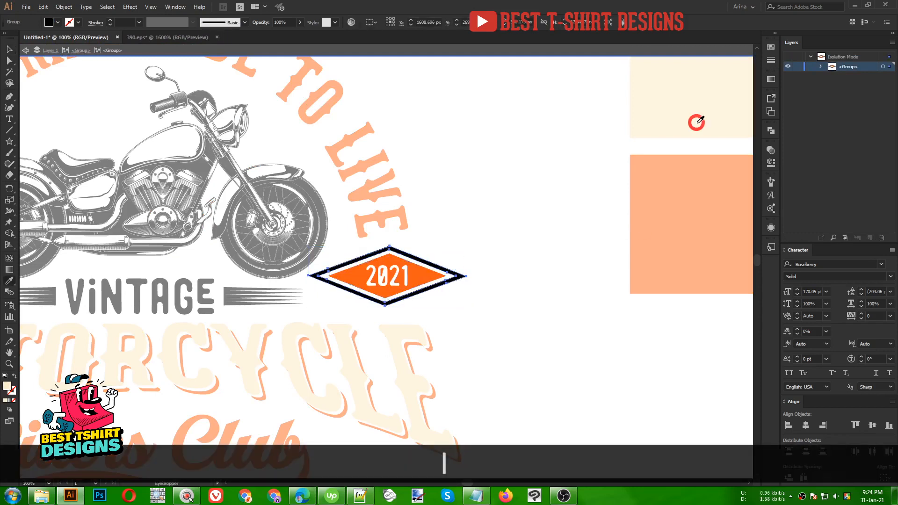
{"action": "left_click", "coordinate": [695, 123]}
{"action": "key", "text": "v"}
{"action": "left_click", "coordinate": [511, 241]}
- Isolate the EST. badge and fill its inner diamond with the orange of the arched slogan
{"action": "key", "text": "space"}
{"action": "left_click_drag", "start_coordinate": [387, 305], "coordinate": [639, 269]}
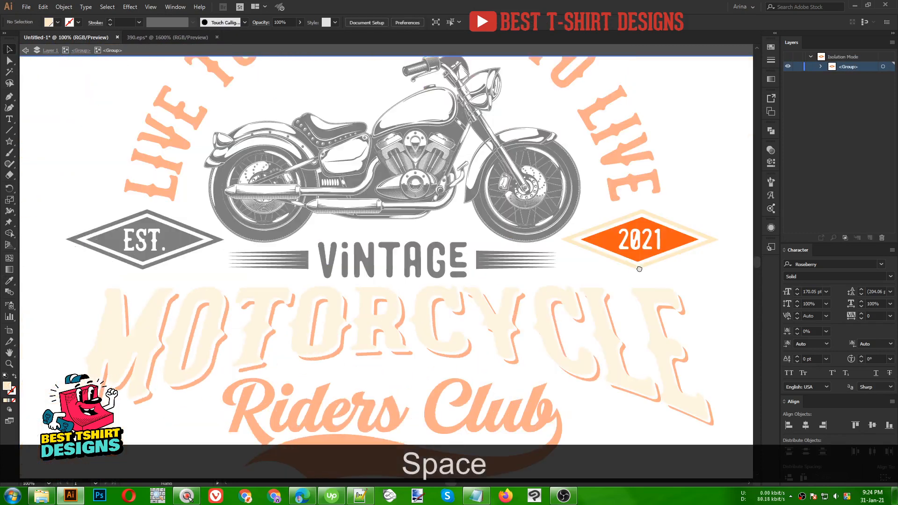
{"action": "double_click", "coordinate": [187, 240]}
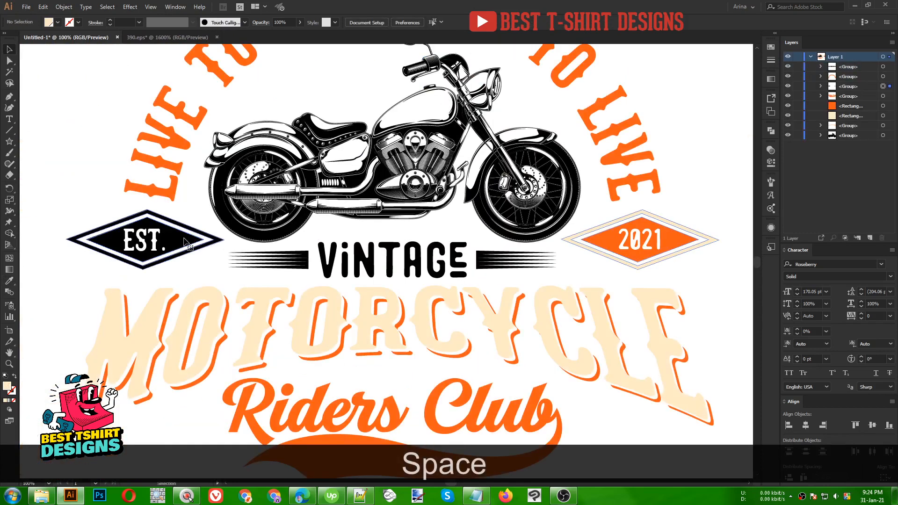
{"action": "double_click", "coordinate": [186, 240]}
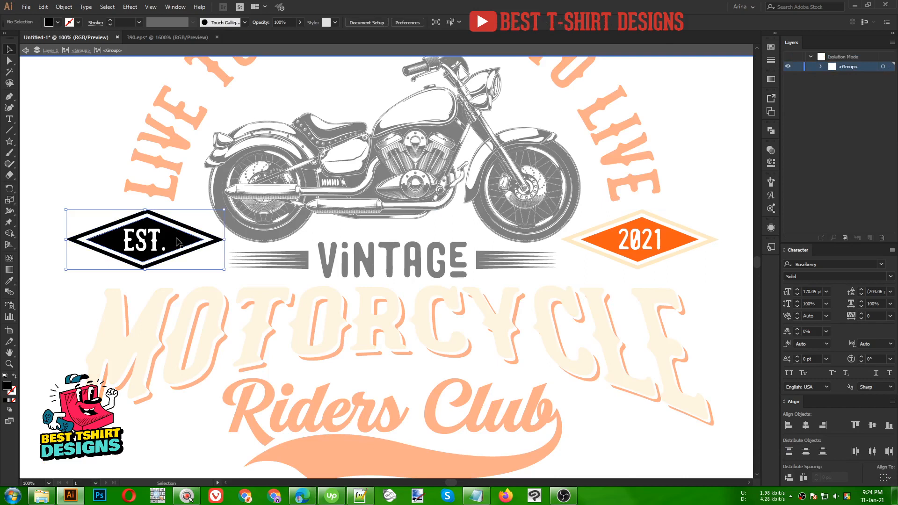
{"action": "double_click", "coordinate": [179, 240]}
{"action": "left_click", "coordinate": [177, 242]}
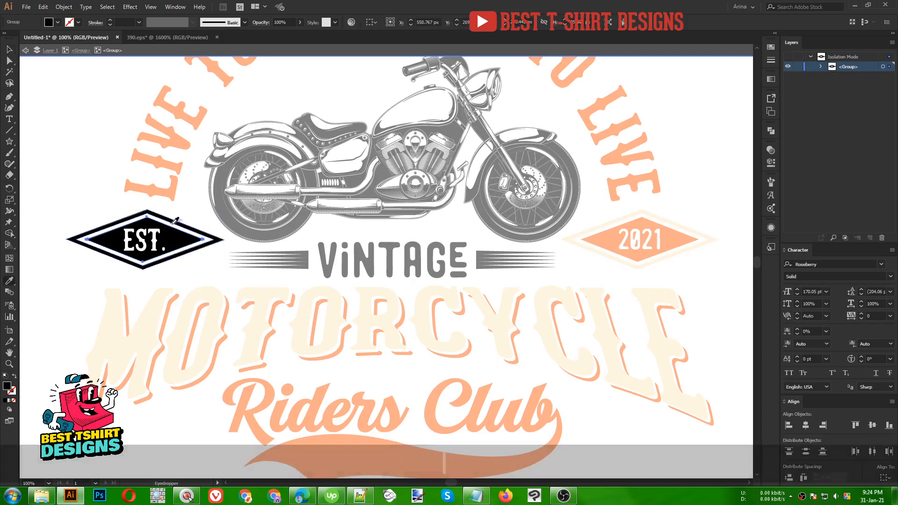
{"action": "key", "text": "i"}
{"action": "left_click", "coordinate": [166, 195]}
{"action": "key", "text": "v"}
- Fill the outer diamond frame of the EST. badge with the slogan's orange
{"action": "left_click", "coordinate": [183, 227]}
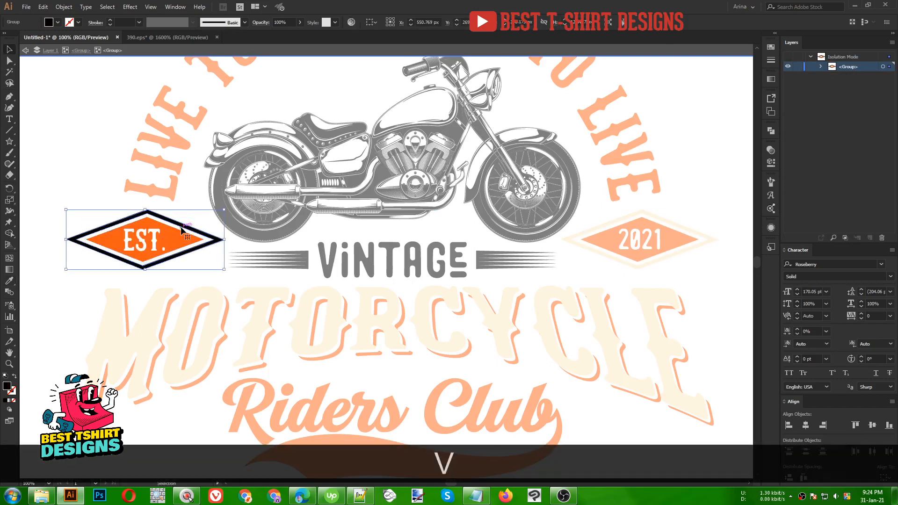
{"action": "key", "text": "i"}
{"action": "left_click", "coordinate": [167, 196]}
{"action": "key", "text": "v"}
{"action": "left_click", "coordinate": [203, 262]}
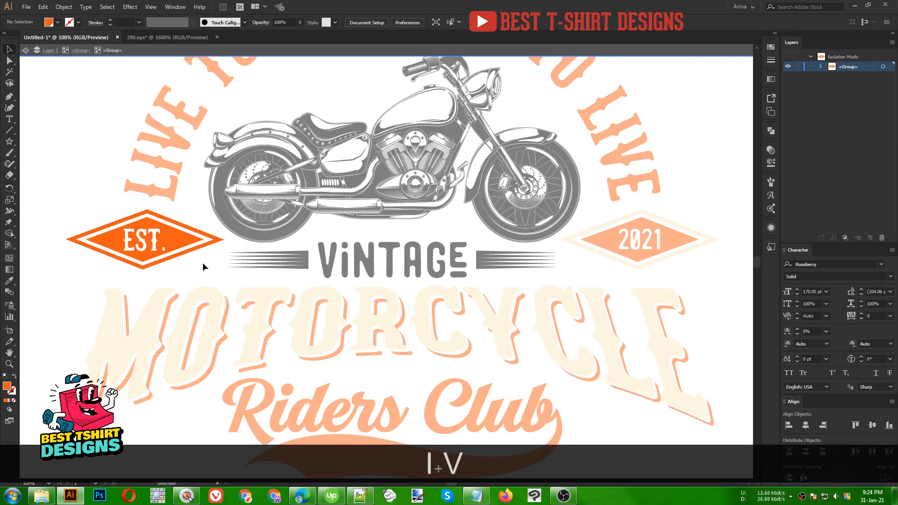
- Fill the outer frame of the EST. badge with the cream of the MOTORCYCLE lettering and leave isolation mode
{"action": "left_click", "coordinate": [213, 237]}
{"action": "key", "text": "i"}
{"action": "left_click", "coordinate": [212, 293]}
{"action": "key", "text": "v"}
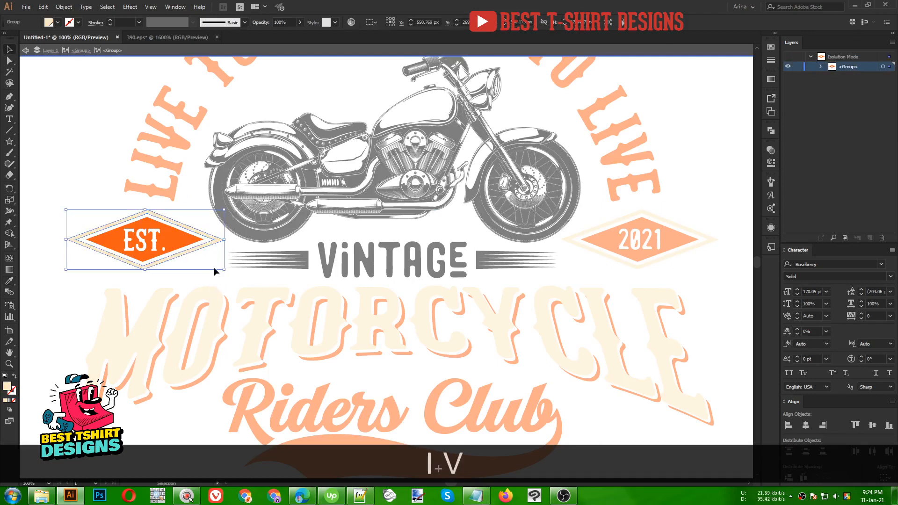
{"action": "double_click", "coordinate": [211, 261]}
- Isolate the VINTAGE group and fill the word VINTAGE with the orange of the EST. badge
{"action": "double_click", "coordinate": [356, 264]}
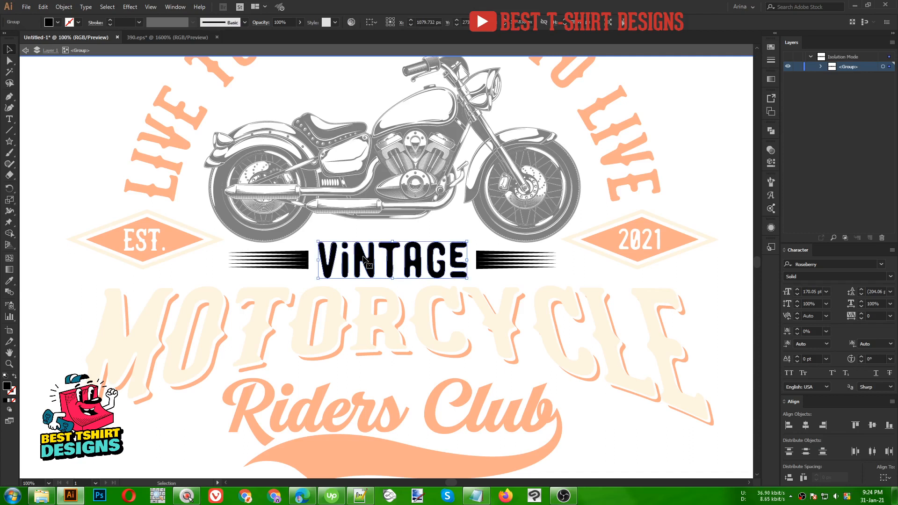
{"action": "key", "text": "i"}
{"action": "left_click", "coordinate": [184, 234]}
{"action": "key", "text": "v"}
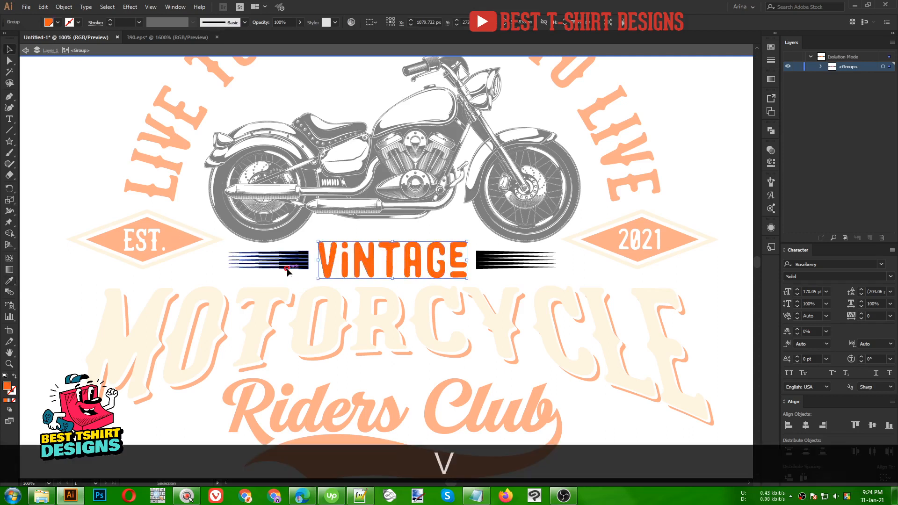
- Fill the tapered lines on both sides of VINTAGE with the MOTORCYCLE lettering's cream and leave isolation mode
{"action": "left_click", "coordinate": [287, 269]}
{"action": "key", "text": "i"}
{"action": "left_click", "coordinate": [283, 295]}
{"action": "key", "text": "v"}
{"action": "left_click", "coordinate": [486, 267]}
{"action": "key", "text": "i"}
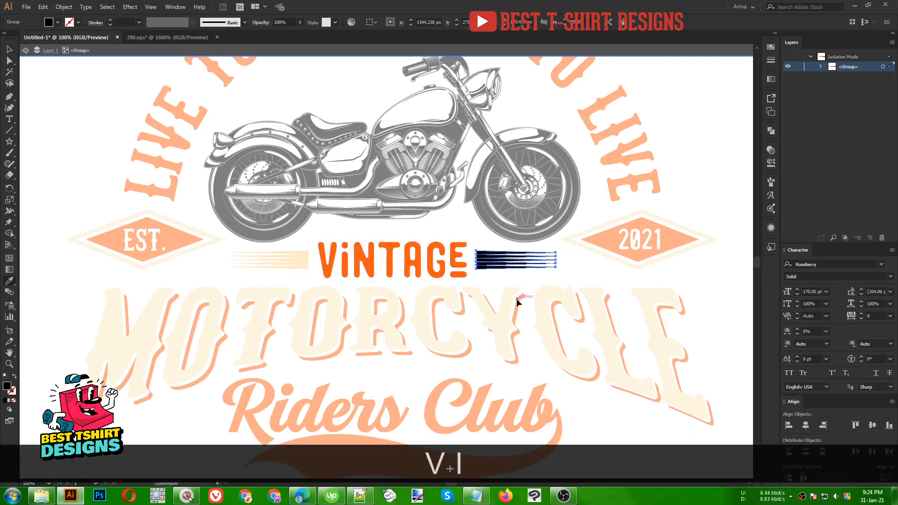
{"action": "left_click", "coordinate": [516, 300]}
{"action": "key", "text": "v"}
{"action": "left_click", "coordinate": [482, 284]}
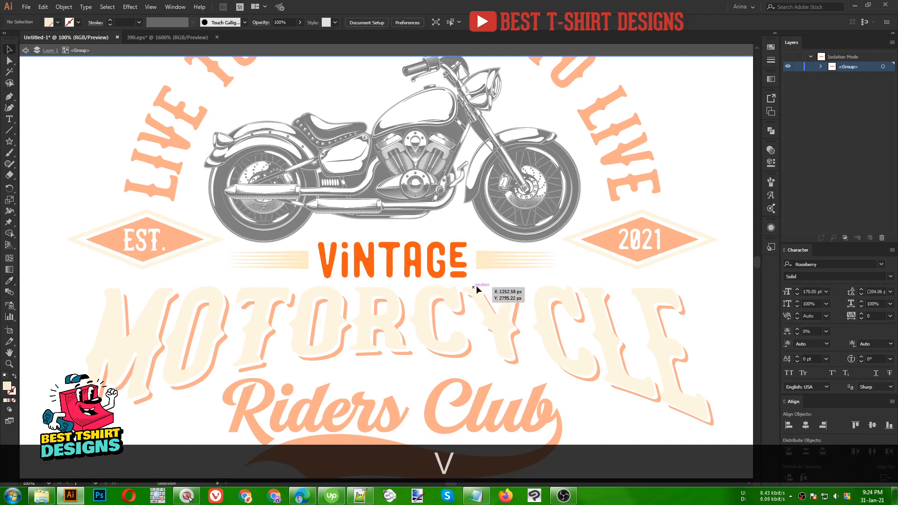
{"action": "scroll", "coordinate": [316, 291], "scroll_direction": "down", "scroll_amount": 1}
{"action": "double_click", "coordinate": [592, 290]}
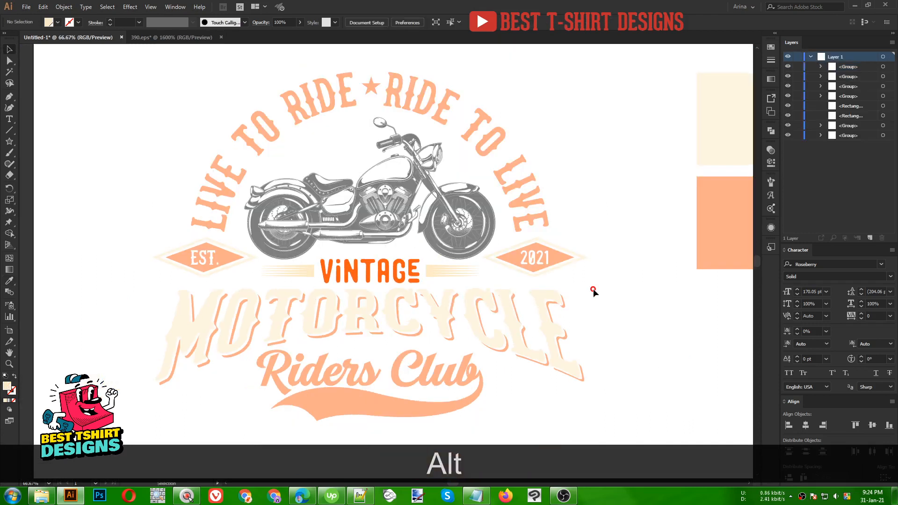
- Nudge the motorcycle illustration slightly upward, away from the VINTAGE line
{"action": "left_click", "coordinate": [379, 220]}
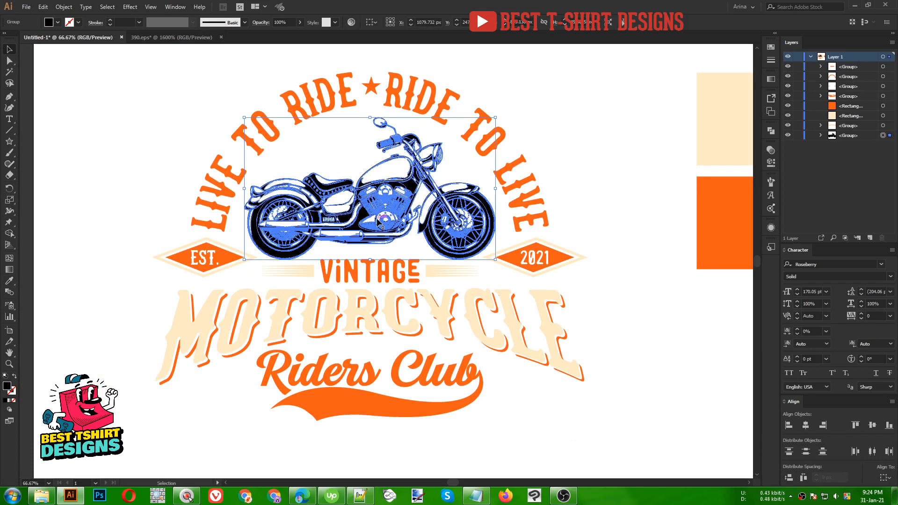
{"action": "key", "text": "Up"}
{"action": "key", "text": "Up"}
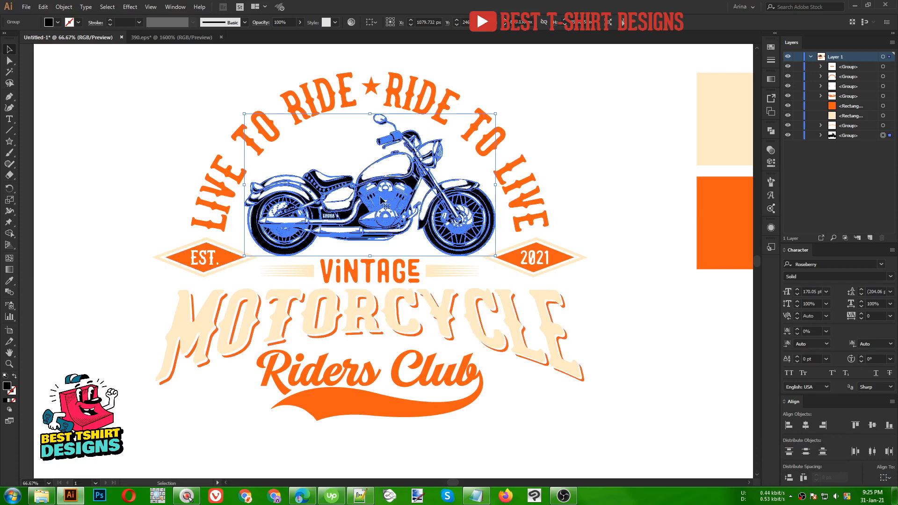
- Paste a copy of the motorcycle directly behind the original and merge that copy into one solid silhouette
{"action": "key", "text": "ctrl+c"}
{"action": "scroll", "coordinate": [403, 142], "scroll_direction": "up", "scroll_amount": 1}
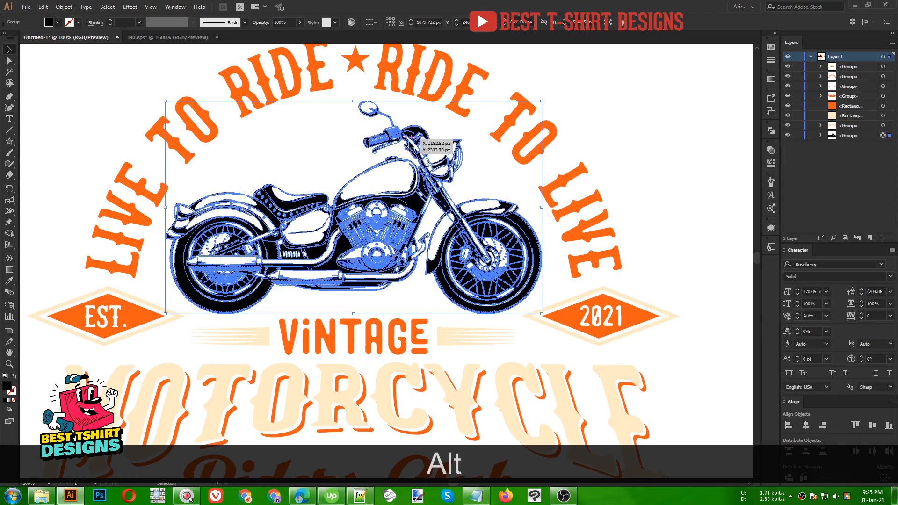
{"action": "left_click", "coordinate": [504, 179]}
{"action": "left_click", "coordinate": [500, 207]}
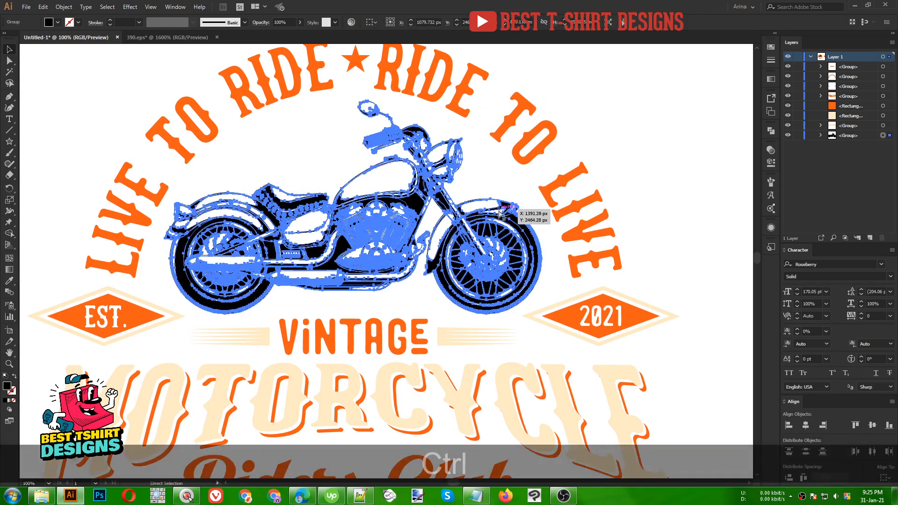
{"action": "key", "text": "ctrl+c"}
{"action": "key", "text": "ctrl+b"}
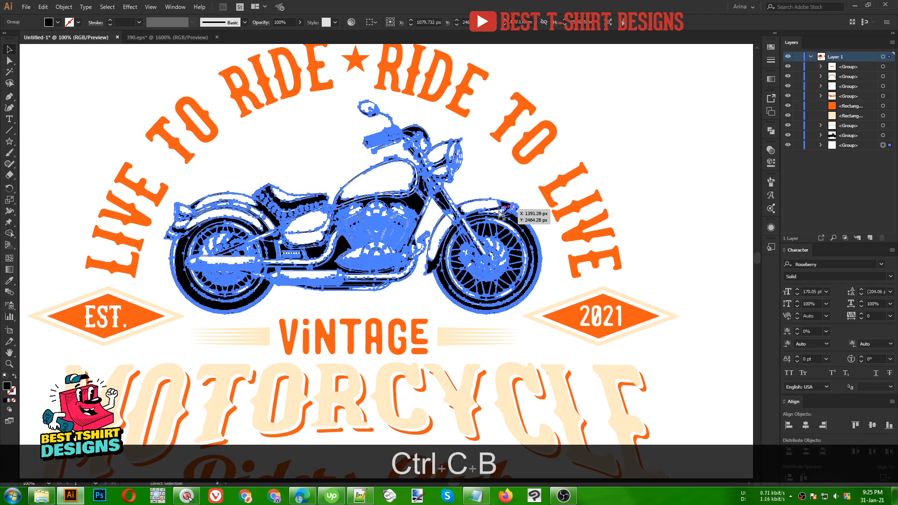
{"action": "left_click", "coordinate": [770, 131]}
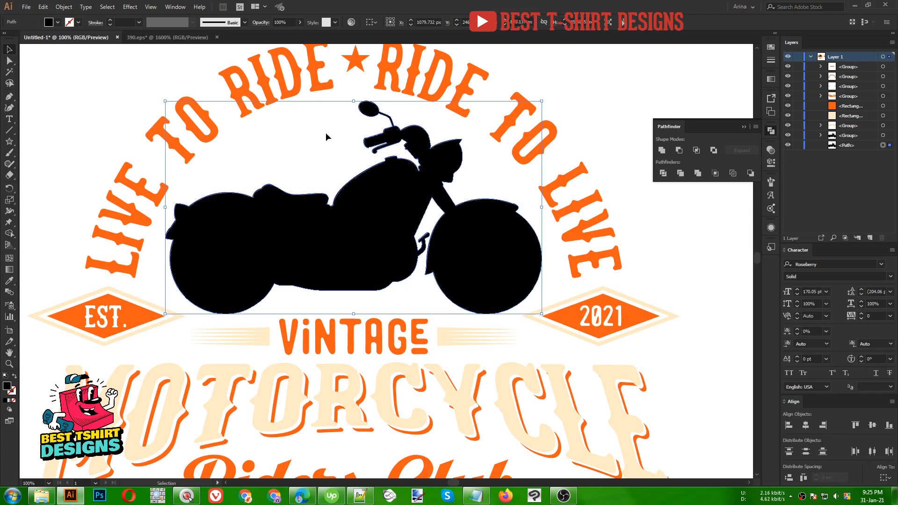
- Fill the motorcycle silhouette behind the illustration with the MOTORCYCLE lettering's cream and deselect it
{"action": "key", "text": "i"}
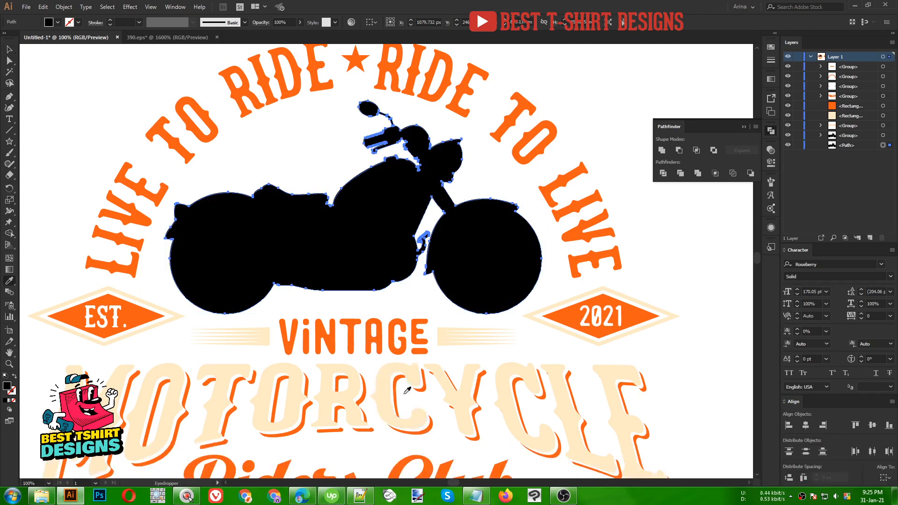
{"action": "left_click", "coordinate": [391, 368]}
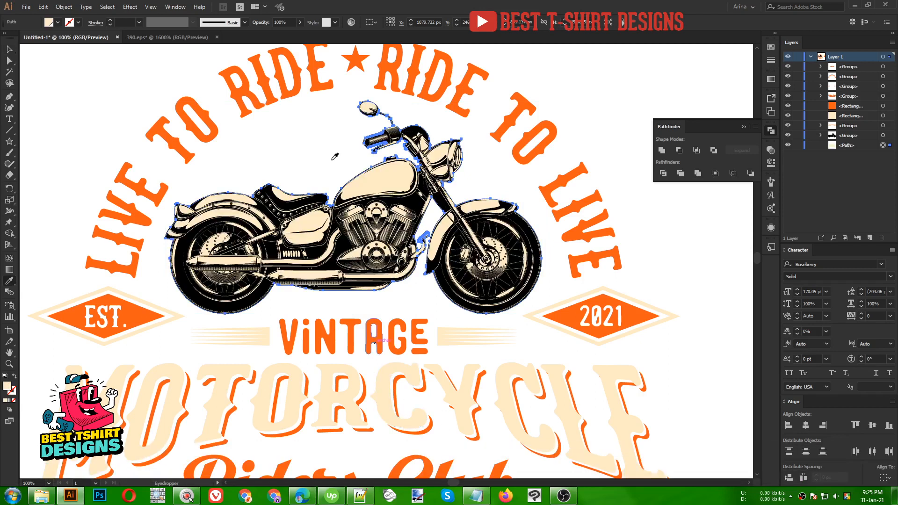
{"action": "key", "text": "v"}
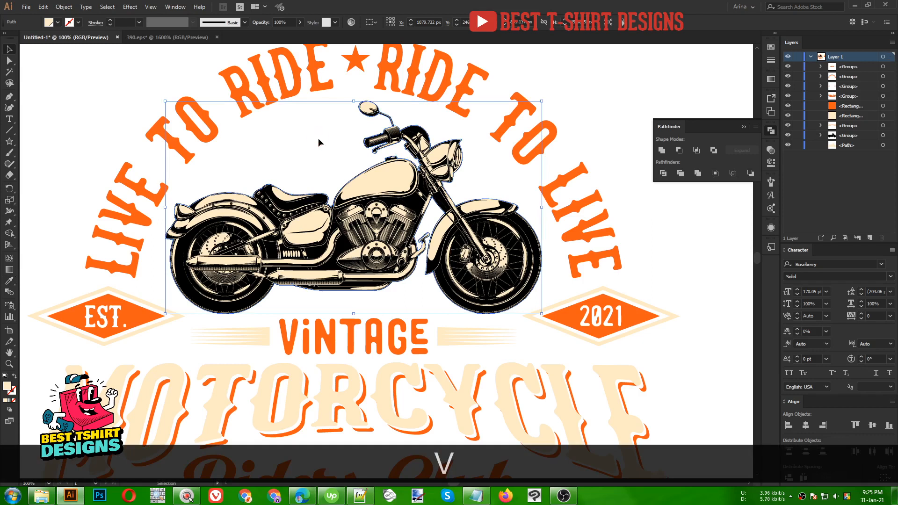
{"action": "left_click", "coordinate": [318, 140]}
{"action": "scroll", "coordinate": [318, 139], "scroll_direction": "down", "scroll_amount": 1}
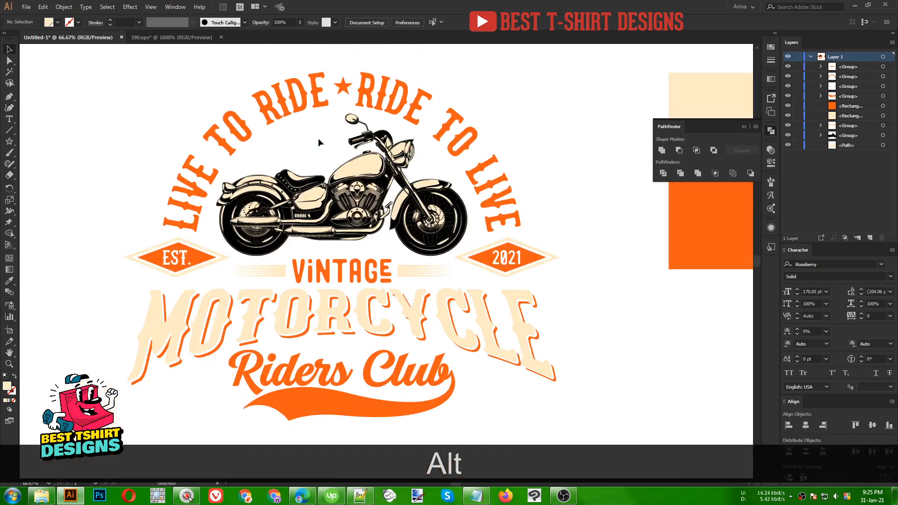
{"action": "scroll", "coordinate": [284, 166], "scroll_direction": "down", "scroll_amount": 1}
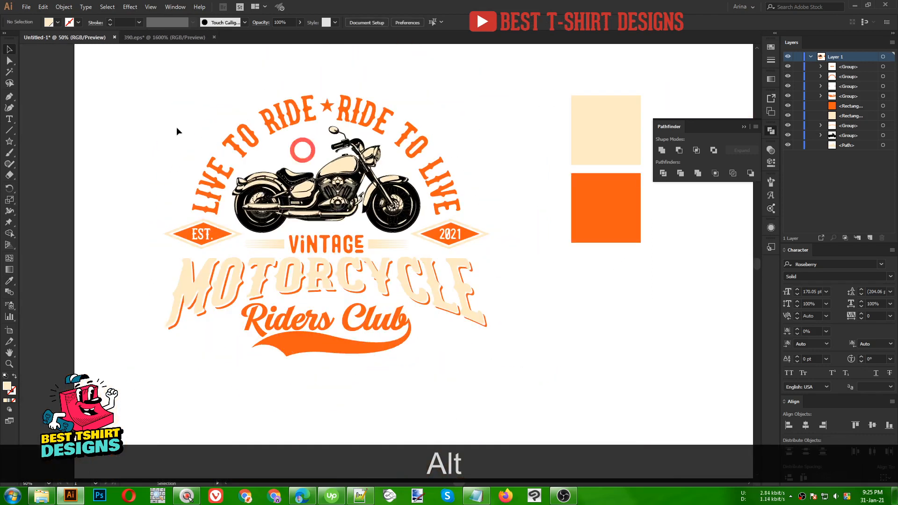
- Enlarge the orange swatch rectangle over the whole design, about 1630 by 1539 px, and place it behind all the artwork
{"action": "left_click_drag", "start_coordinate": [568, 221], "coordinate": [219, 134]}
{"action": "left_click_drag", "start_coordinate": [141, 56], "coordinate": [524, 416]}
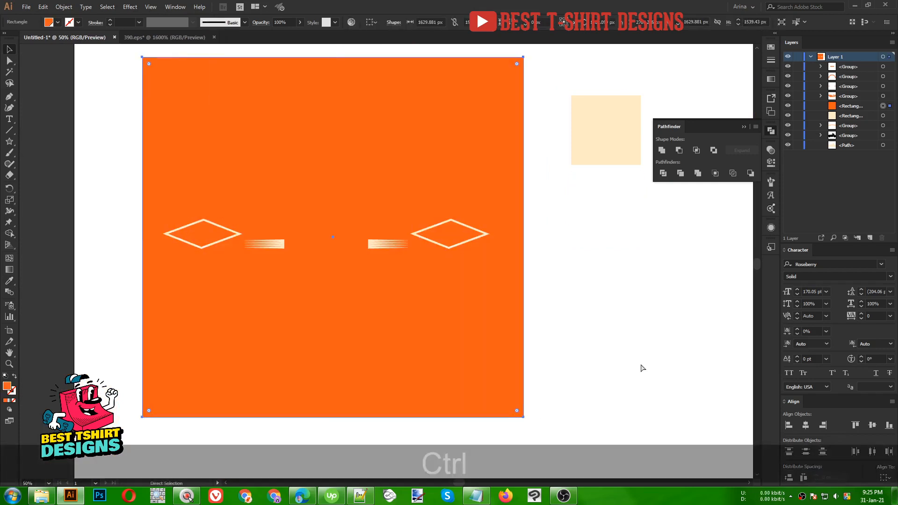
{"action": "key", "text": "ctrl+x"}
{"action": "key", "text": "ctrl+b"}
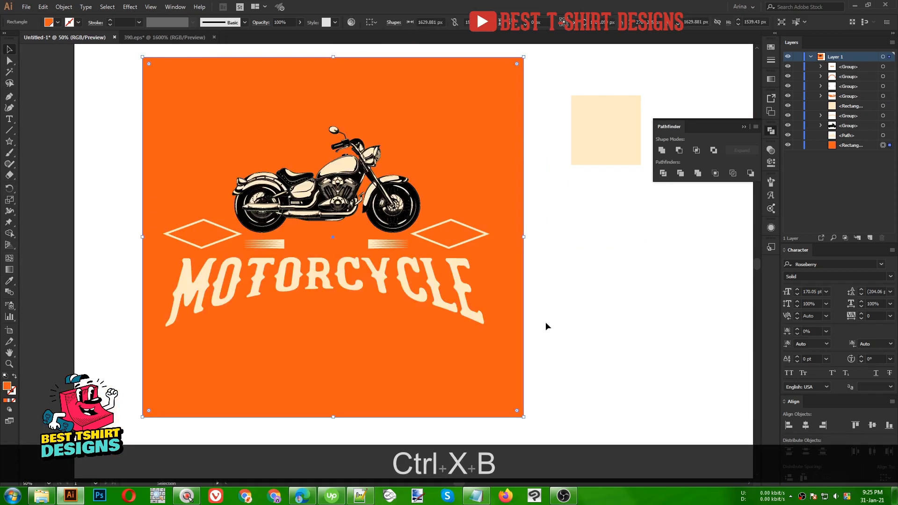
- Fill the background rectangle behind the design with black and deselect it
{"action": "left_click", "coordinate": [58, 22]}
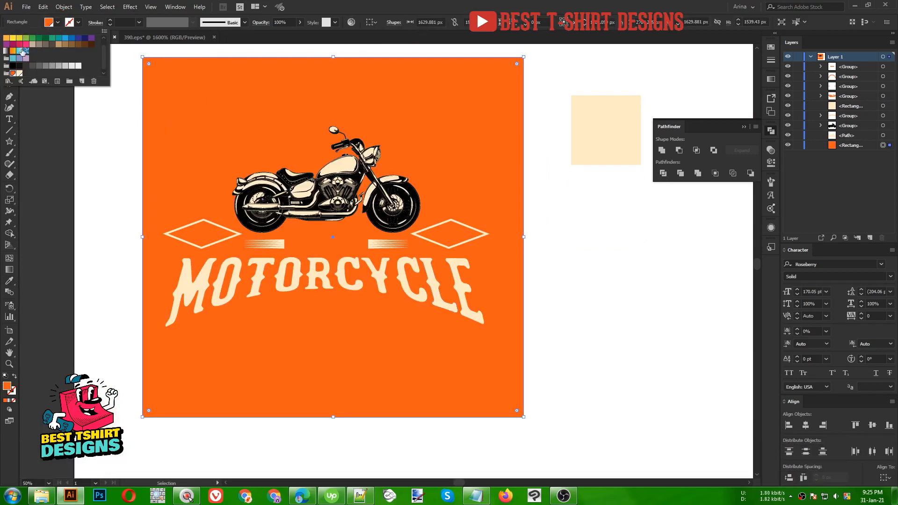
{"action": "left_click", "coordinate": [26, 39]}
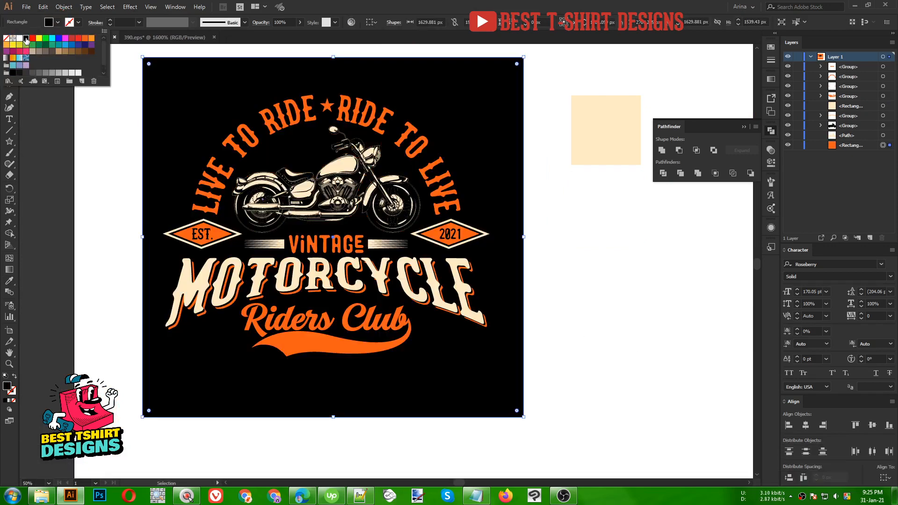
{"action": "left_click", "coordinate": [94, 171]}
{"action": "left_click", "coordinate": [94, 170]}
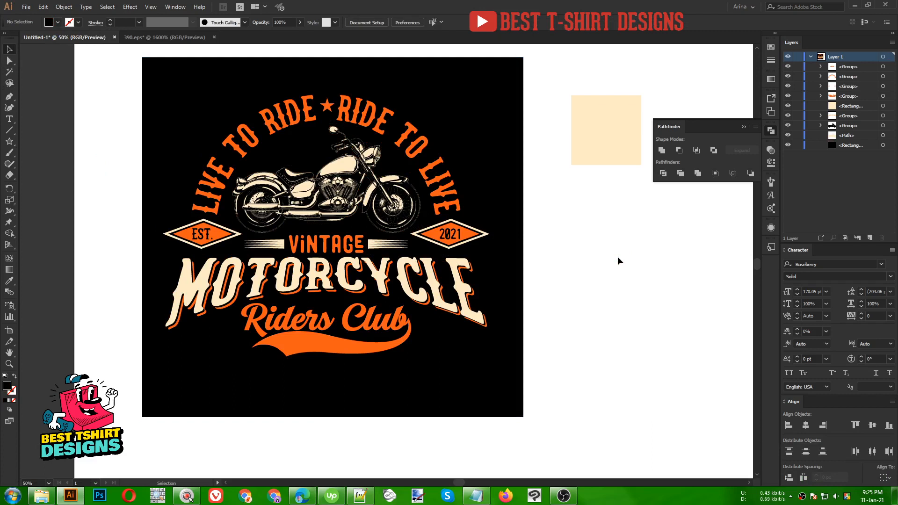
- Open the texture file grunge.eps from the CHAOS folder
{"action": "key", "text": "alt"}
{"action": "key", "text": "ctrl"}
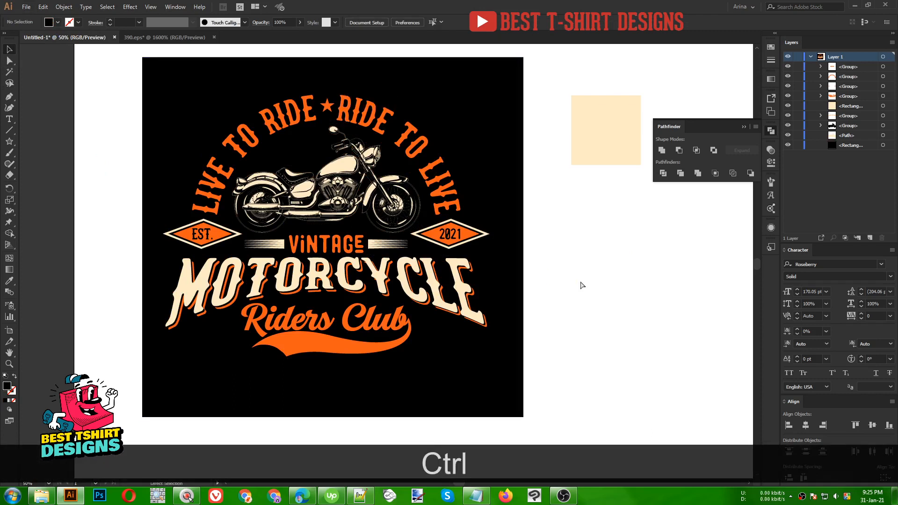
{"action": "key", "text": "ctrl+o"}
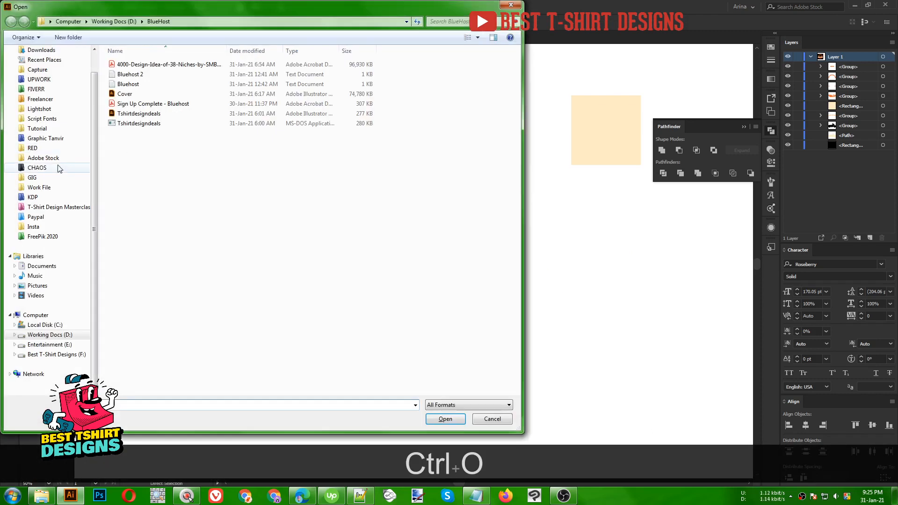
{"action": "left_click", "coordinate": [59, 169]}
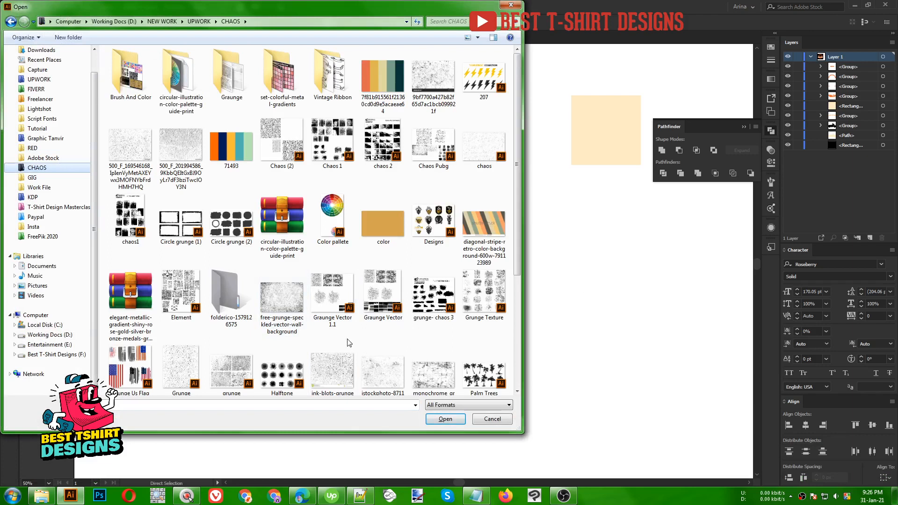
{"action": "double_click", "coordinate": [222, 367]}
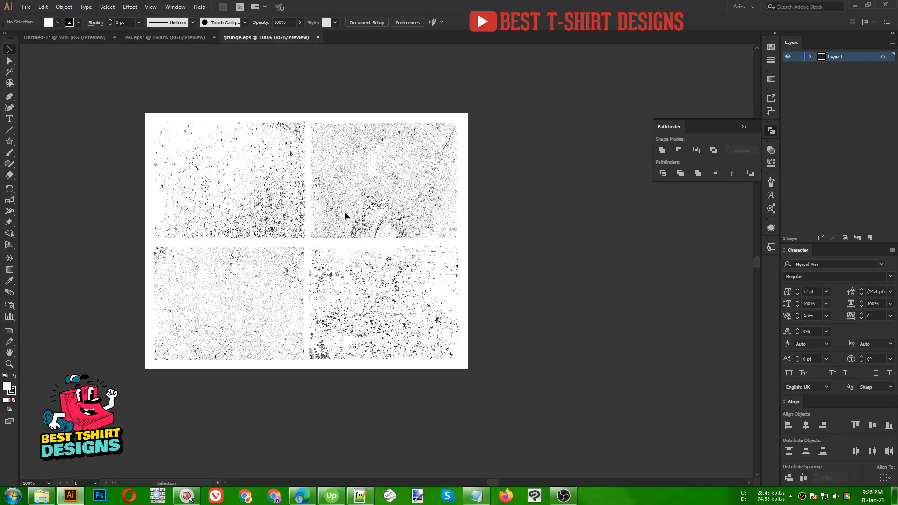
- Copy the lower-left grunge texture and return to the motorcycle design document
{"action": "left_click", "coordinate": [237, 307]}
{"action": "key", "text": "v"}
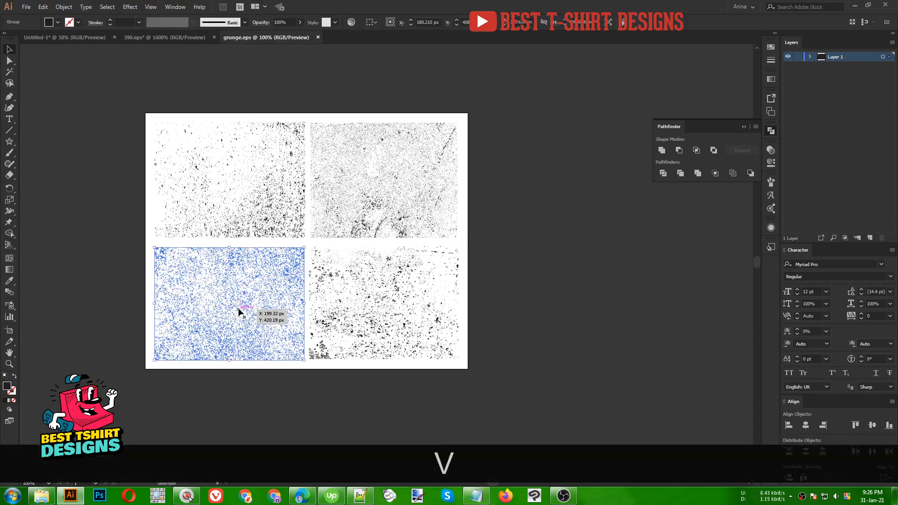
{"action": "key", "text": "ctrl+c"}
{"action": "left_click", "coordinate": [72, 40]}
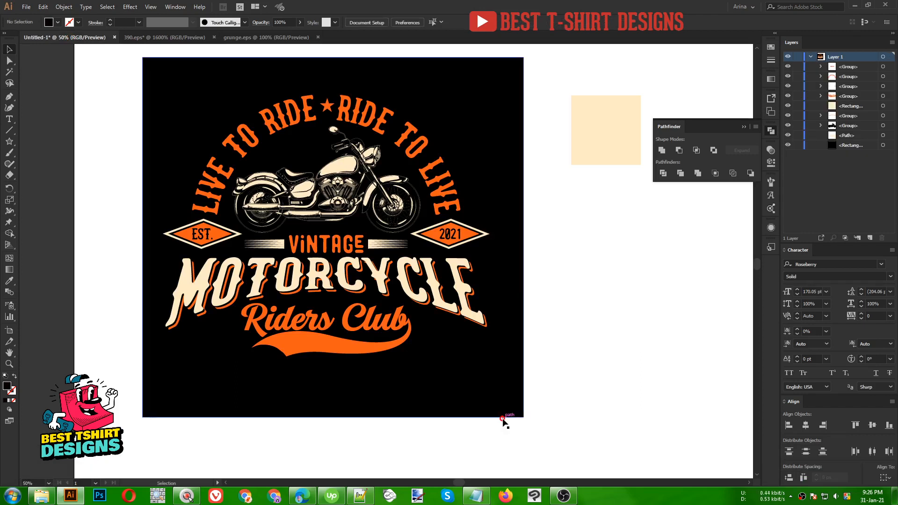
- Select all the artwork of the design without the black background rectangle and group it
{"action": "left_click_drag", "start_coordinate": [557, 411], "coordinate": [44, 76]}
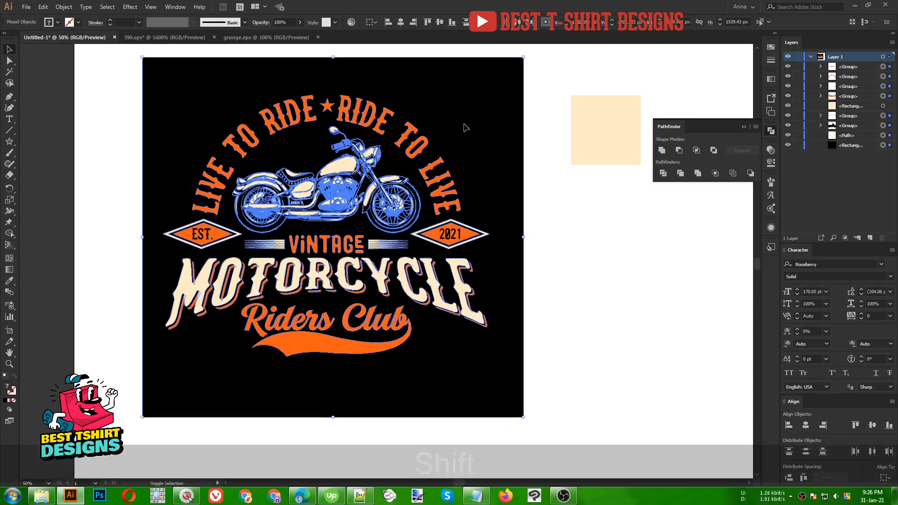
{"action": "left_click", "coordinate": [465, 128], "text": "shift"}
{"action": "key", "text": "ctrl"}
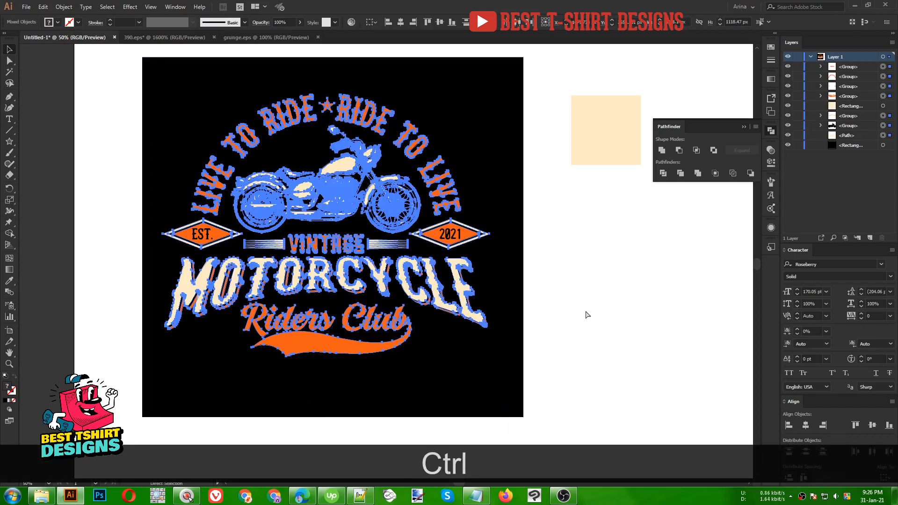
{"action": "key", "text": "ctrl+g"}
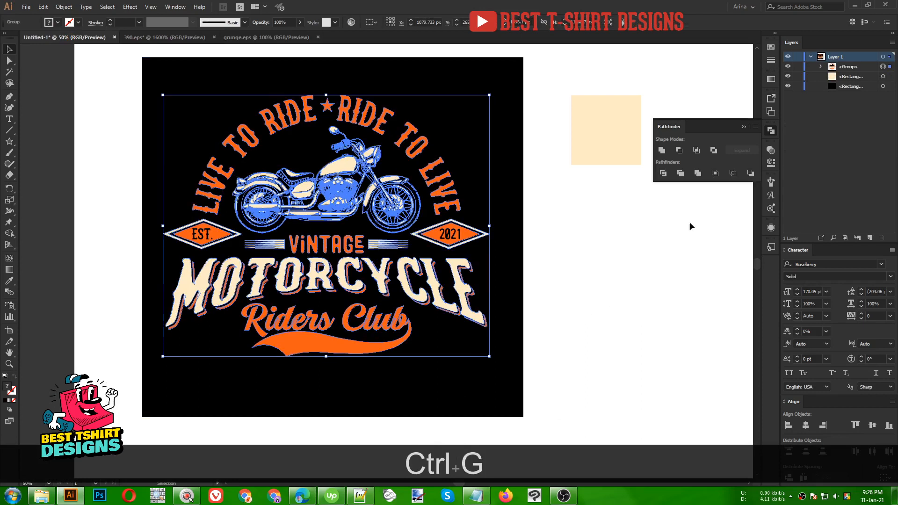
- Add an opacity mask with clipping off to the artwork group and paste the copied grunge texture into it
{"action": "left_click", "coordinate": [771, 149]}
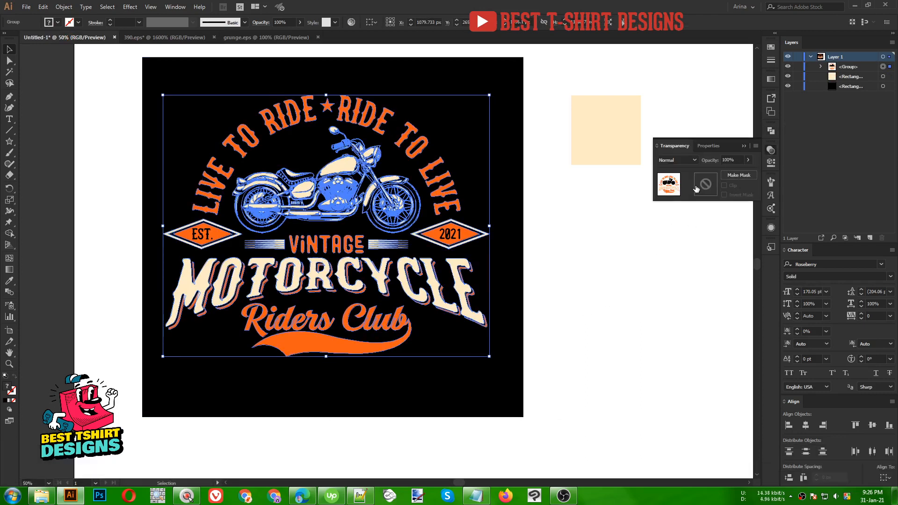
{"action": "double_click", "coordinate": [706, 184]}
{"action": "left_click", "coordinate": [725, 186]}
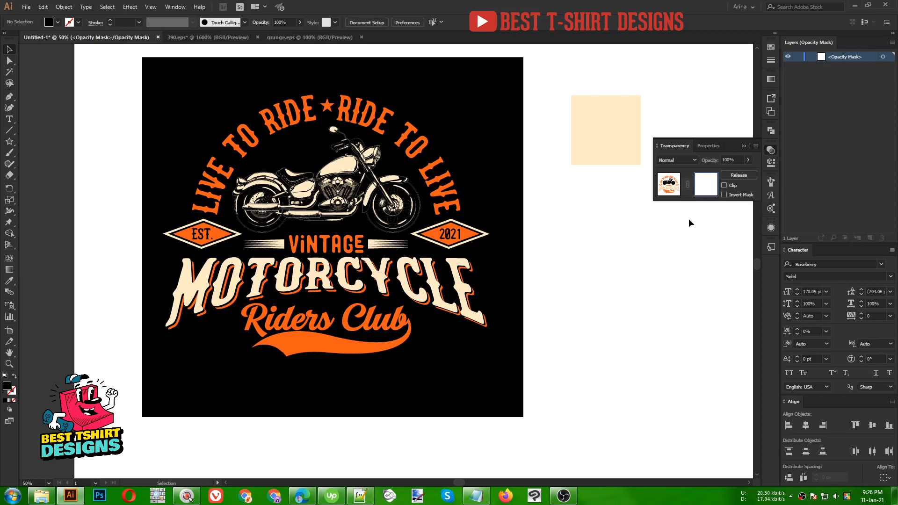
{"action": "key", "text": "ctrl+v"}
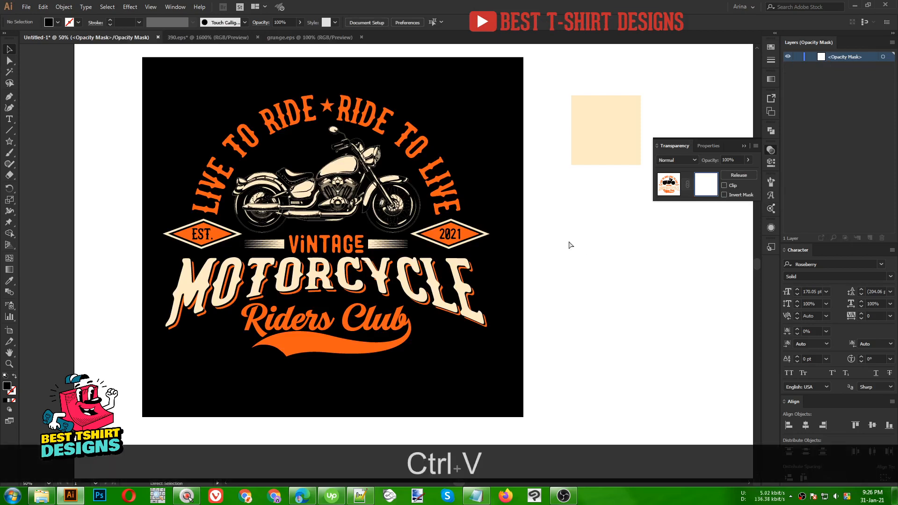
{"action": "key", "text": "ctrl+v"}
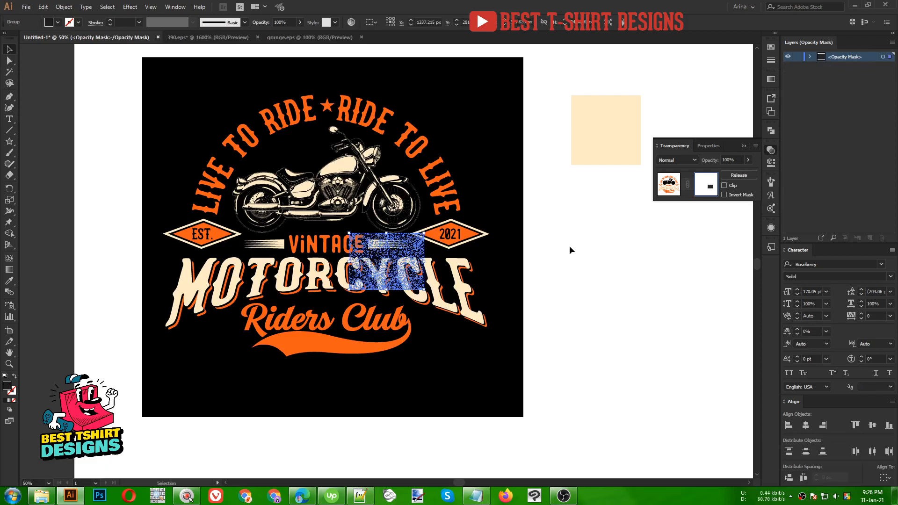
- Move the mask's grunge texture to the upper-left of the black background, enlarge it over the design to about 1532 by 1356 px, and deselect it
{"action": "left_click_drag", "start_coordinate": [240, 132], "coordinate": [196, 90]}
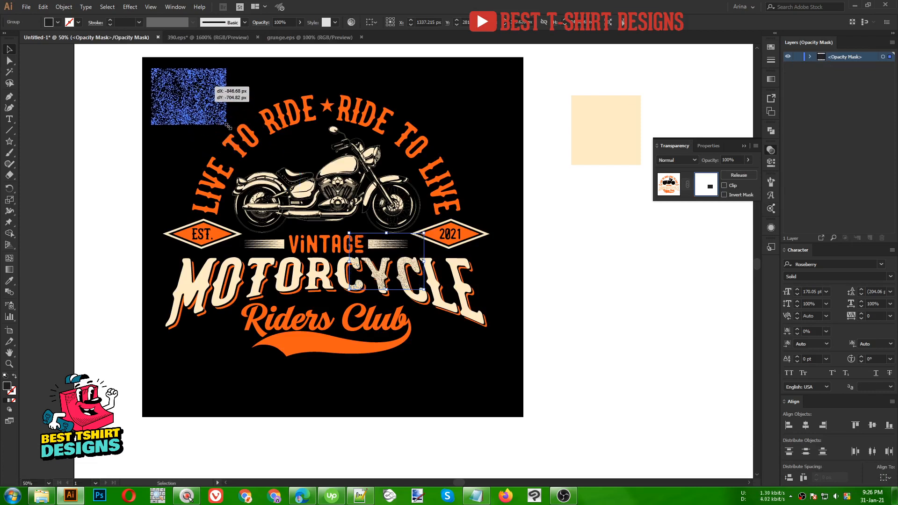
{"action": "left_click_drag", "start_coordinate": [228, 125], "coordinate": [228, 126]}
{"action": "left_click_drag", "start_coordinate": [500, 379], "coordinate": [510, 386]}
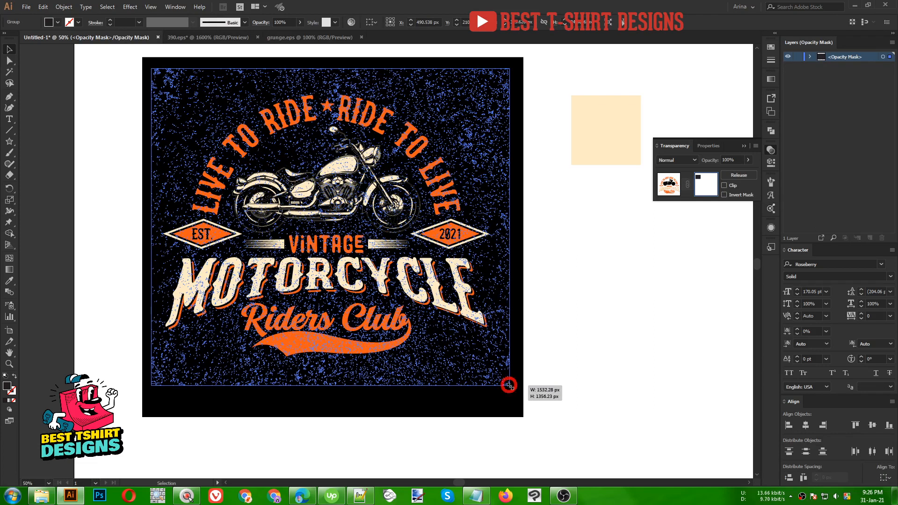
{"action": "left_click", "coordinate": [563, 309]}
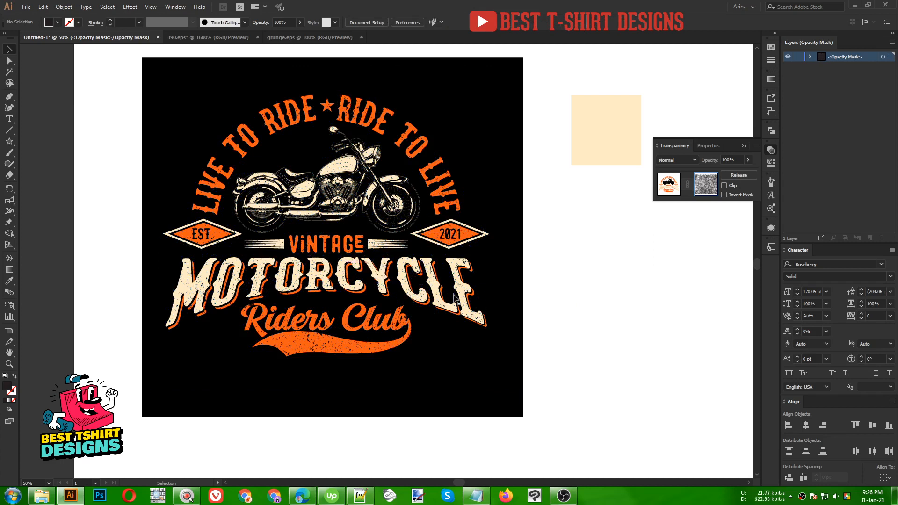
- Duplicate the grunge texture inside the mask, offset about 24 px left and 3 px up, and deselect it
{"action": "left_click", "coordinate": [468, 301]}
{"action": "scroll", "coordinate": [379, 253], "scroll_direction": "up", "scroll_amount": 1}
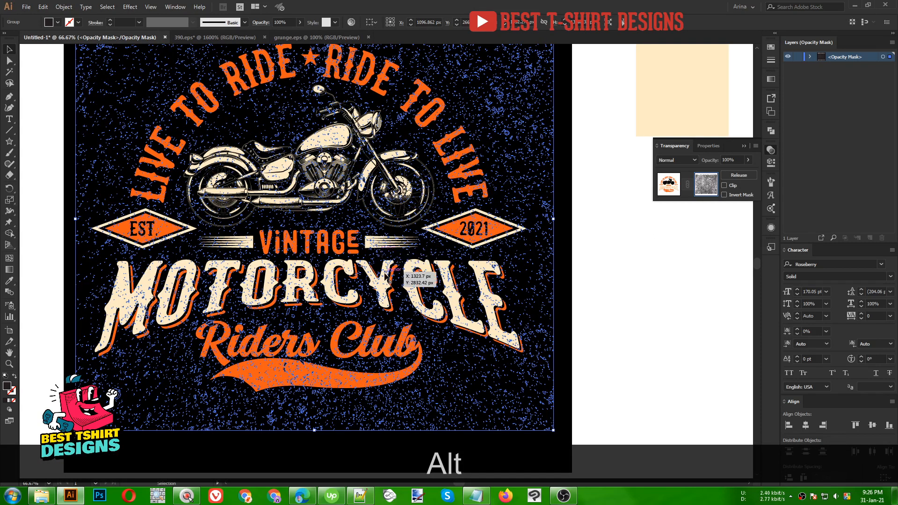
{"action": "left_click_drag", "start_coordinate": [383, 299], "coordinate": [372, 297]}
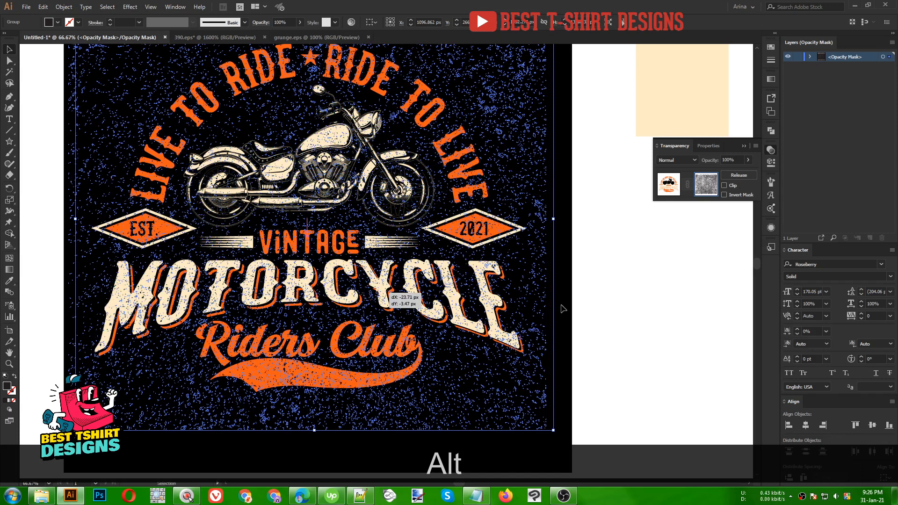
{"action": "left_click", "coordinate": [647, 310]}
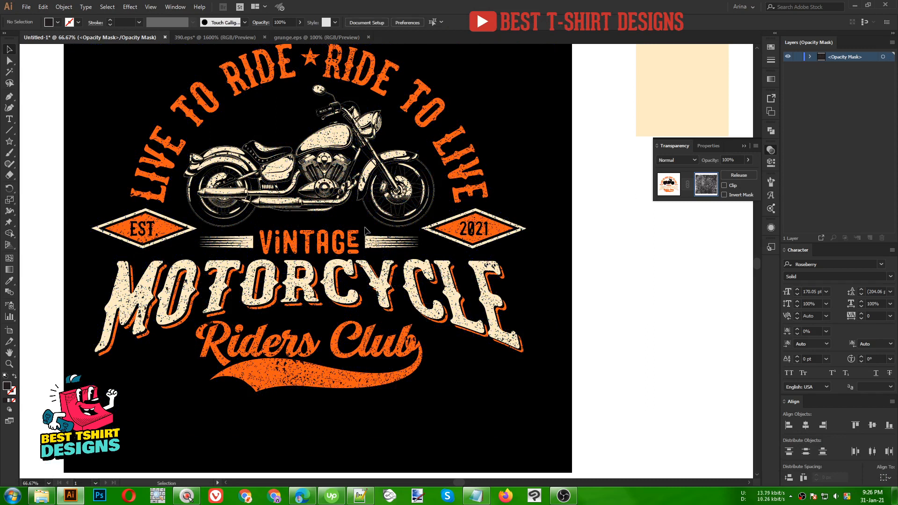
- Leave opacity mask editing by returning to the artwork, and deselect the textured group
{"action": "left_click", "coordinate": [669, 184]}
{"action": "key", "text": "alt"}
{"action": "scroll", "coordinate": [635, 294], "scroll_direction": "down", "scroll_amount": 1}
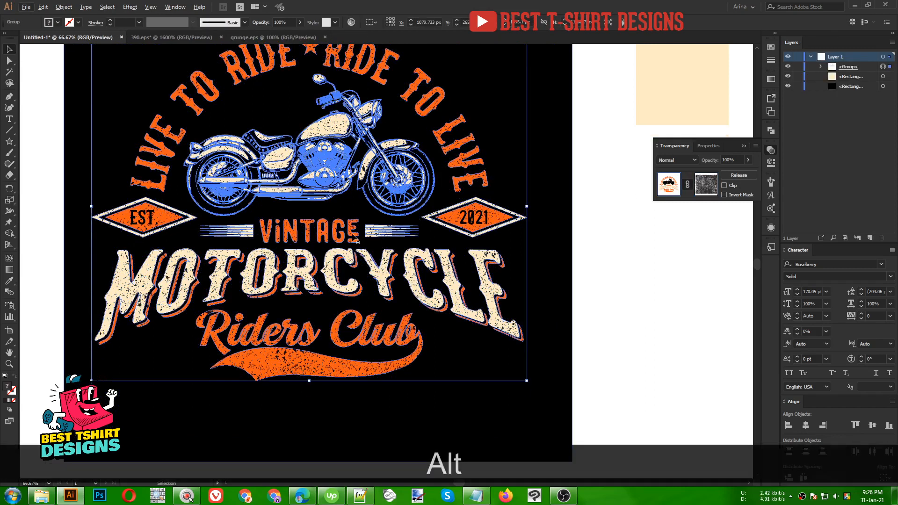
{"action": "left_click", "coordinate": [621, 262]}
{"action": "scroll", "coordinate": [597, 263], "scroll_direction": "up", "scroll_amount": 3}
{"action": "key", "text": "space"}
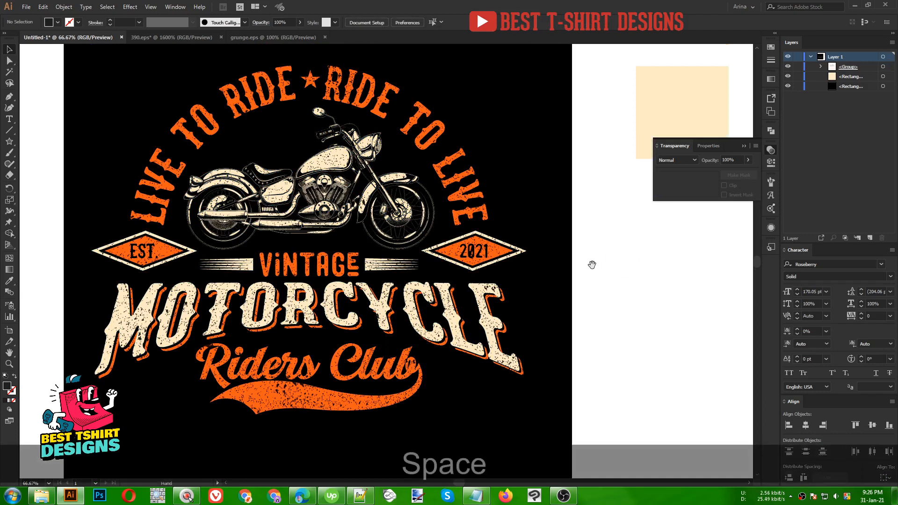
{"action": "left_click_drag", "start_coordinate": [591, 265], "coordinate": [598, 276]}
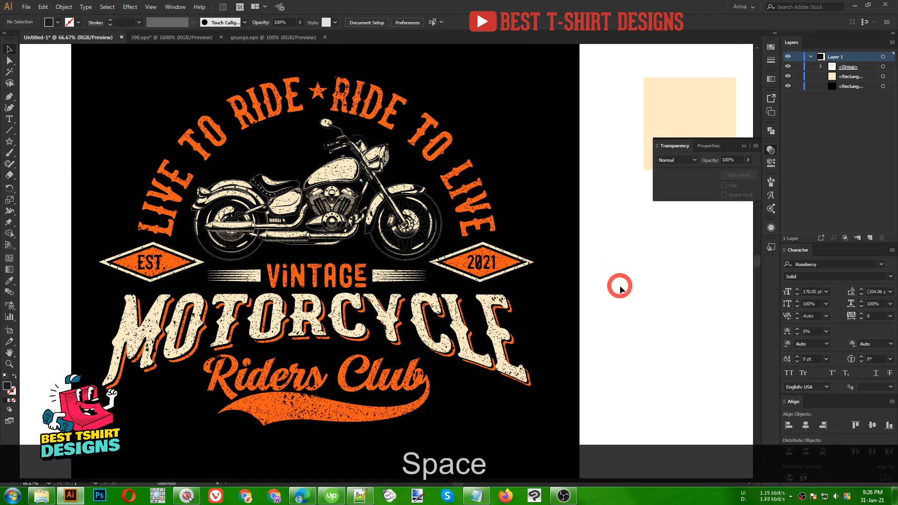